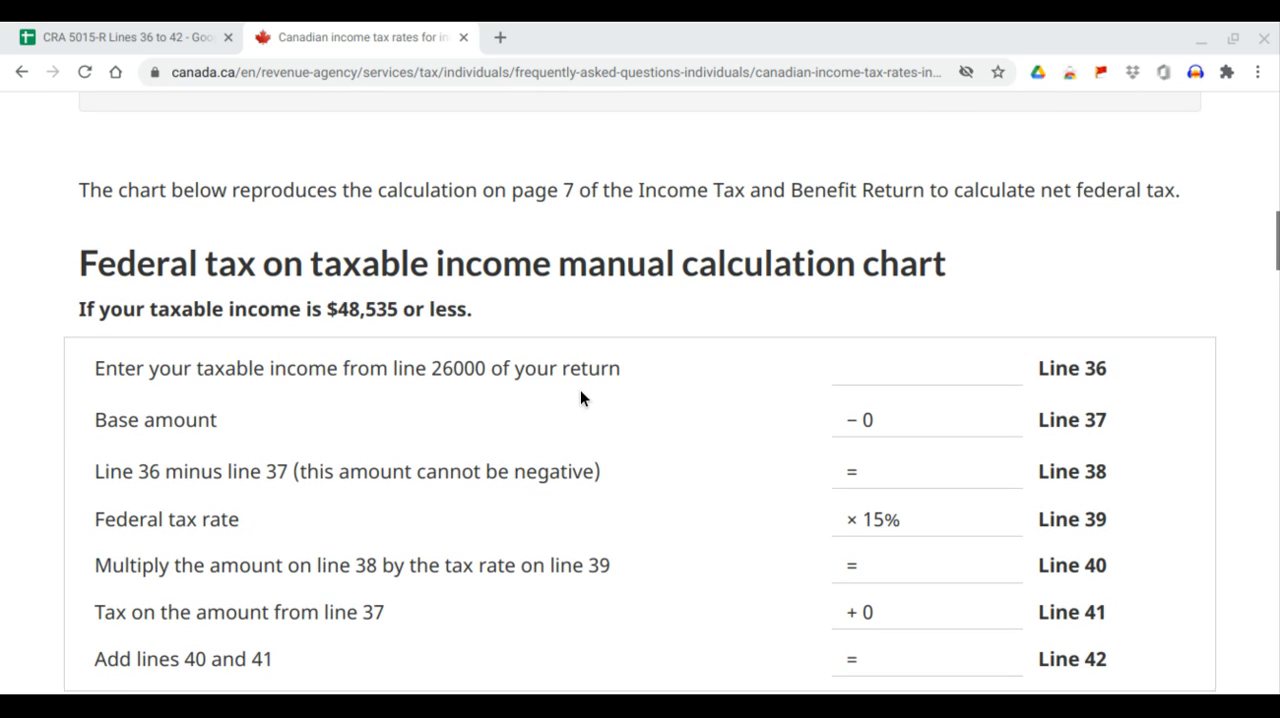
# Review the 2020 federal tax rate percentages on the Canada.ca page and compare them with the spreadsheet's Line 39 column.
pyautogui.scroll(6, 437, 334)
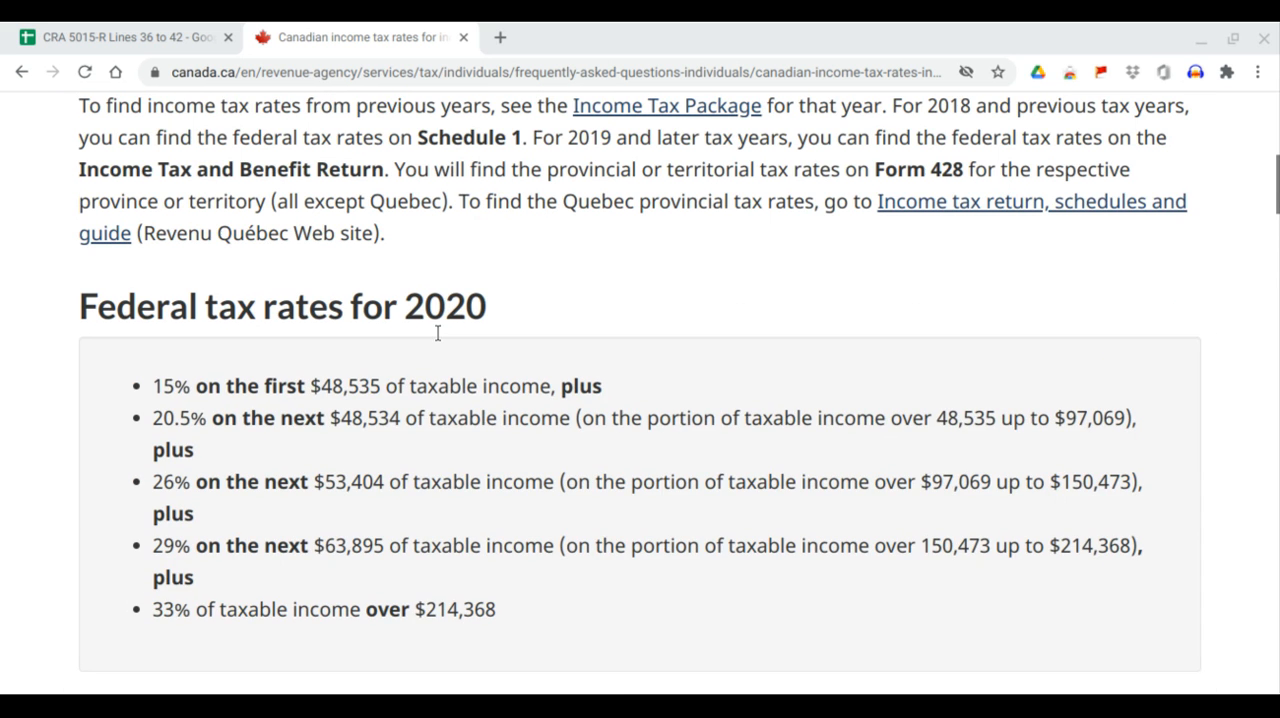
pyautogui.moveTo(153, 391); pyautogui.dragTo(206, 424)
pyautogui.click(157, 490)
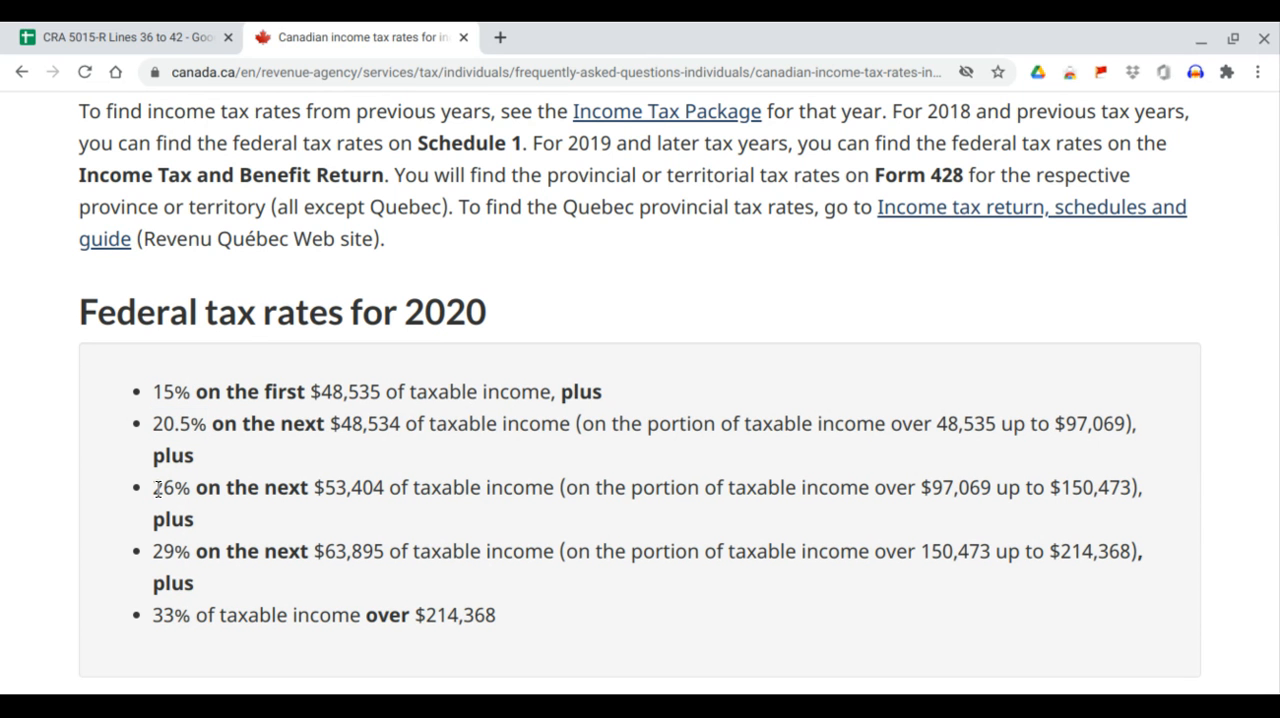
pyautogui.moveTo(157, 490); pyautogui.dragTo(190, 490)
pyautogui.moveTo(155, 553); pyautogui.dragTo(193, 551)
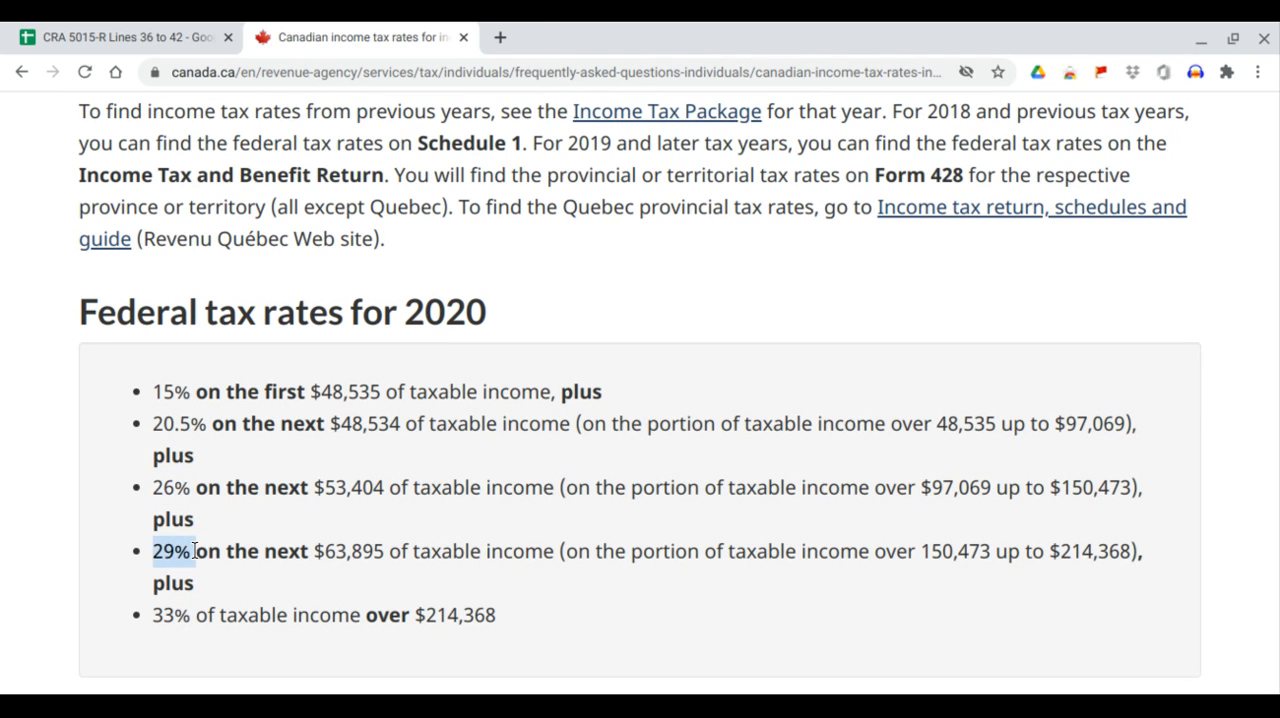
pyautogui.moveTo(150, 616); pyautogui.dragTo(193, 617)
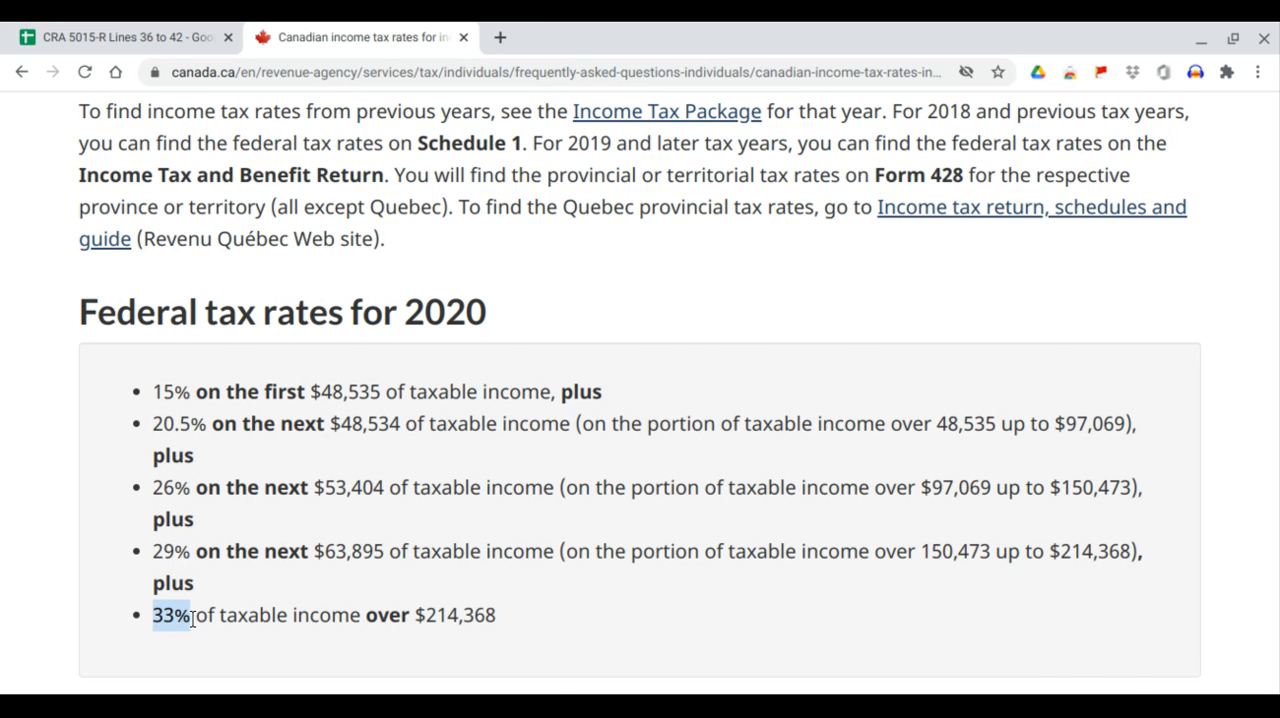
pyautogui.click(158, 36)
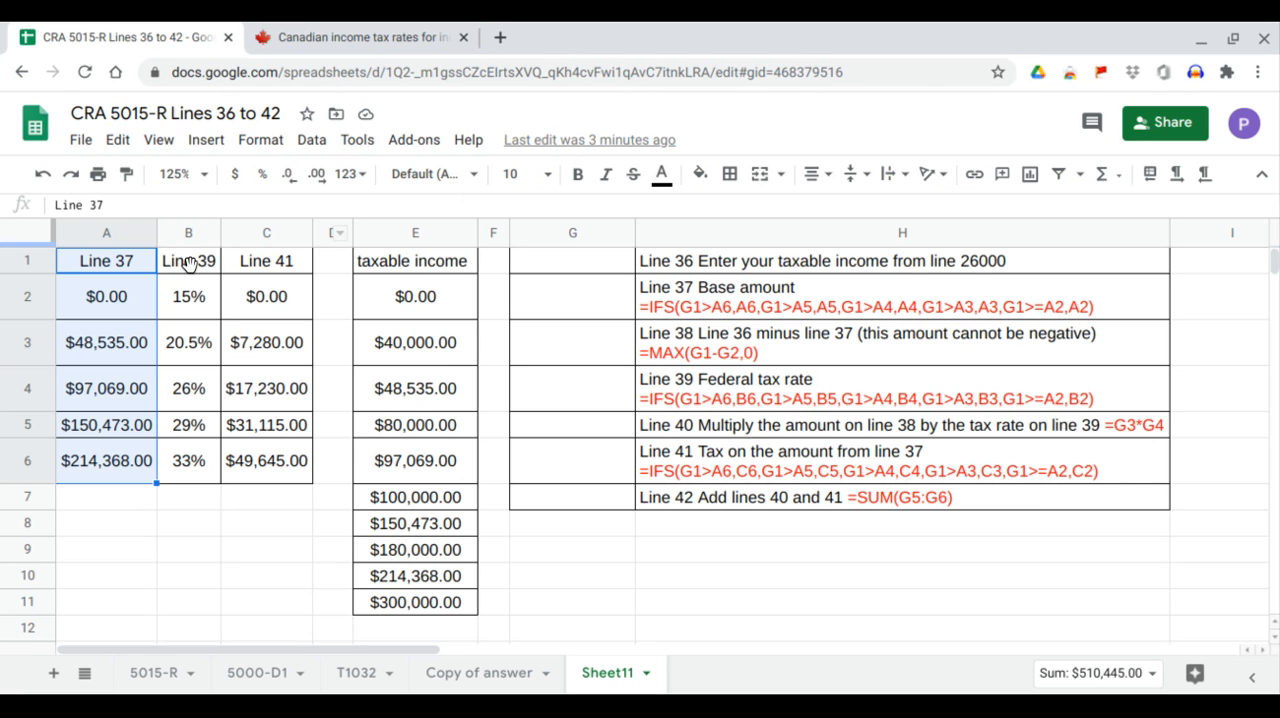
pyautogui.moveTo(192, 262); pyautogui.dragTo(190, 464)
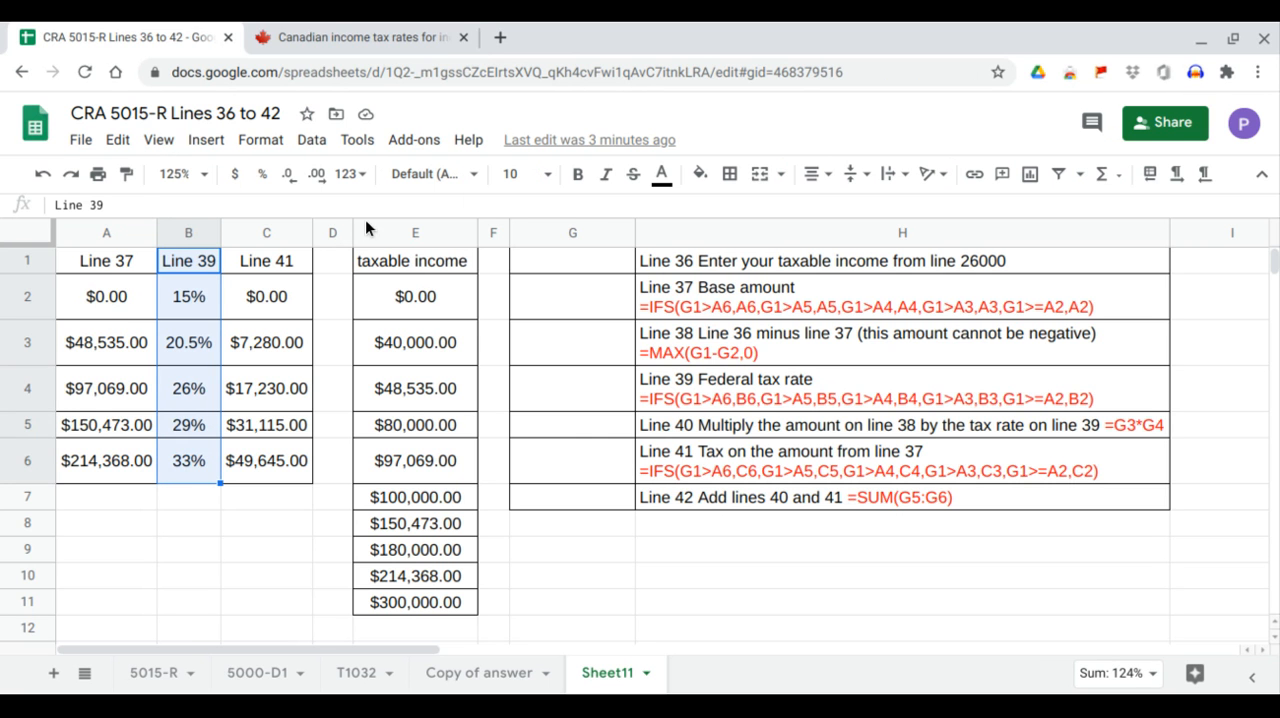
# Review the income thresholds of the 2020 federal tax brackets on the Canada.ca page and compare them with the spreadsheet's Line 37 column.
pyautogui.click(392, 33)
pyautogui.scroll(-2, 452, 290)
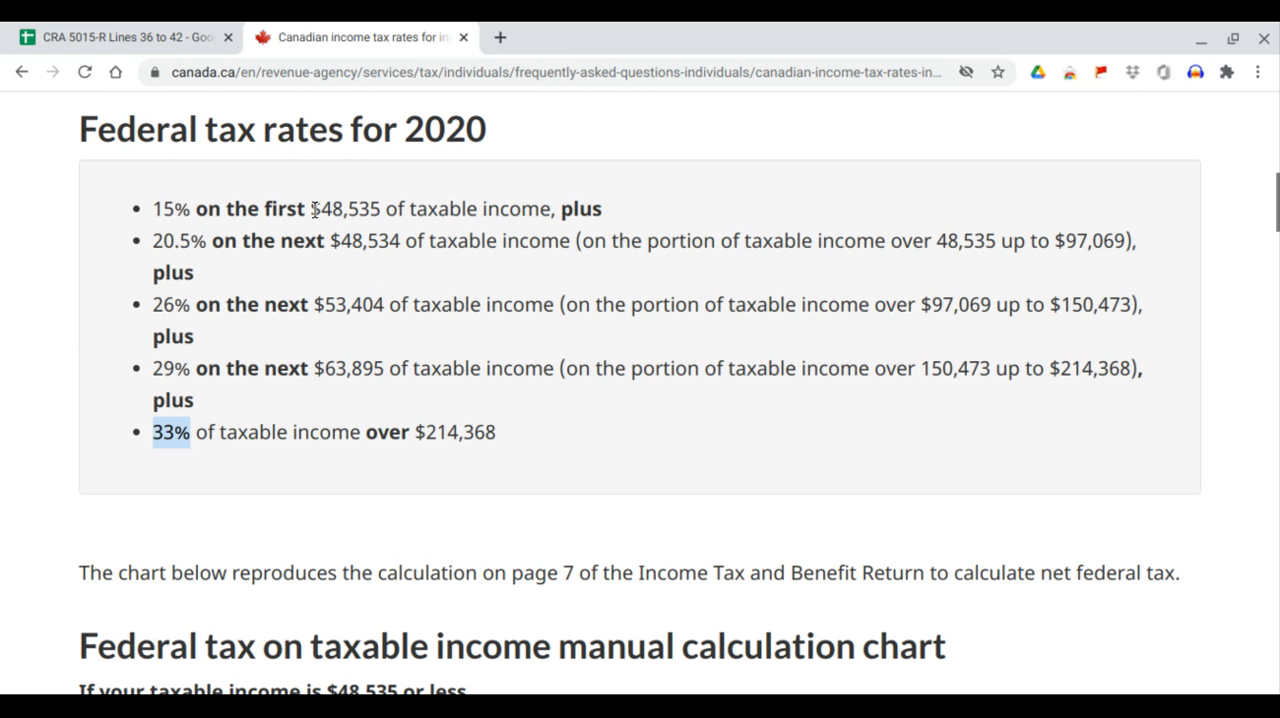
pyautogui.moveTo(311, 208); pyautogui.dragTo(381, 209)
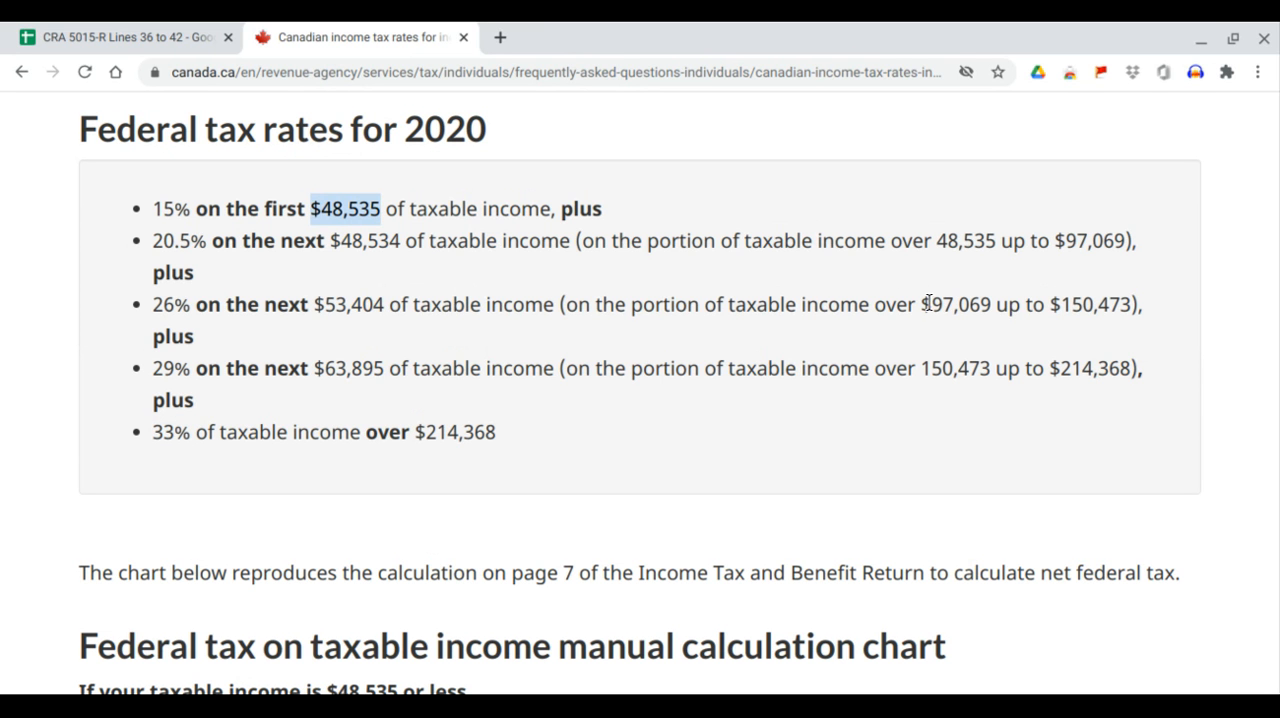
pyautogui.moveTo(908, 304); pyautogui.dragTo(993, 296)
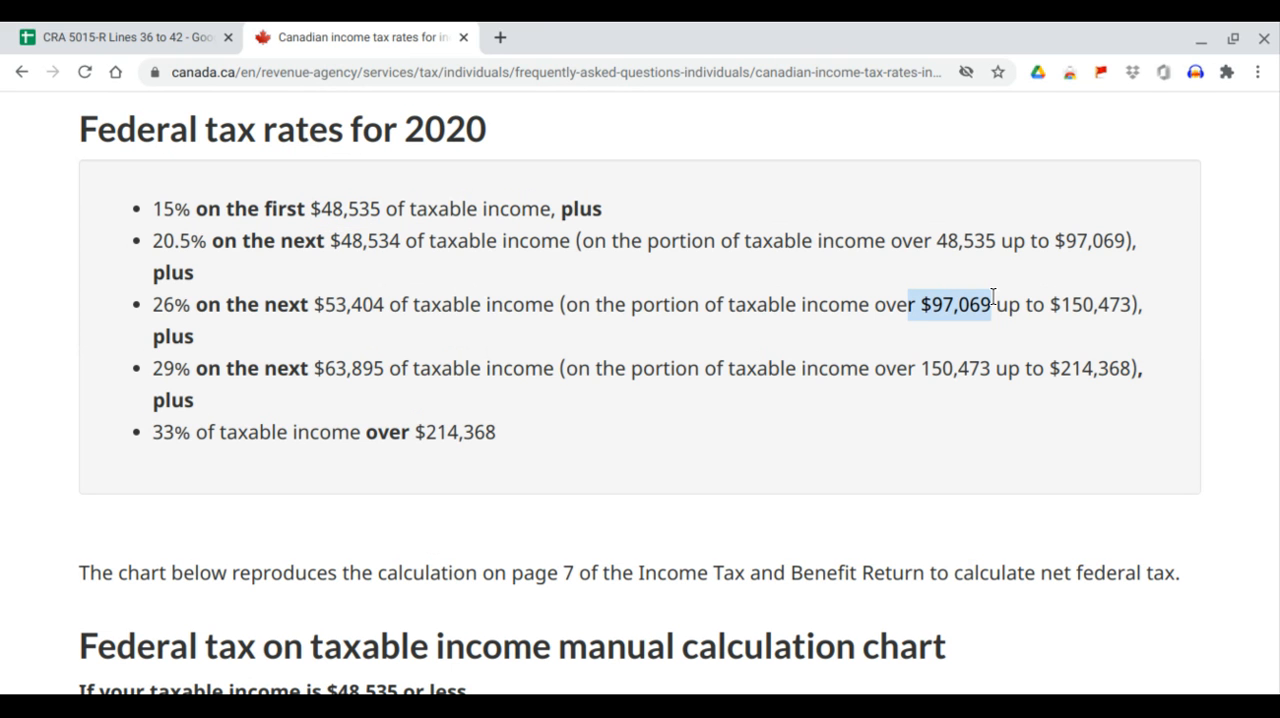
pyautogui.click(928, 369)
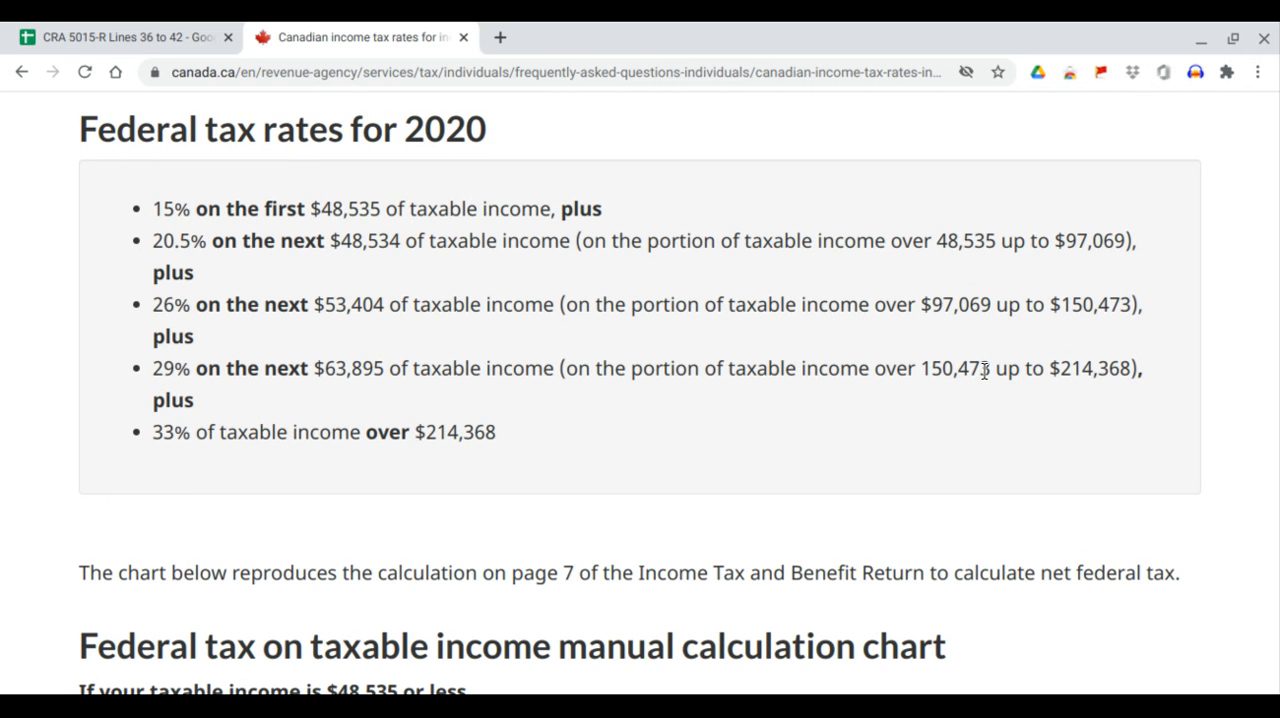
pyautogui.scroll(-1, 965, 377)
pyautogui.moveTo(1058, 312); pyautogui.dragTo(1134, 315)
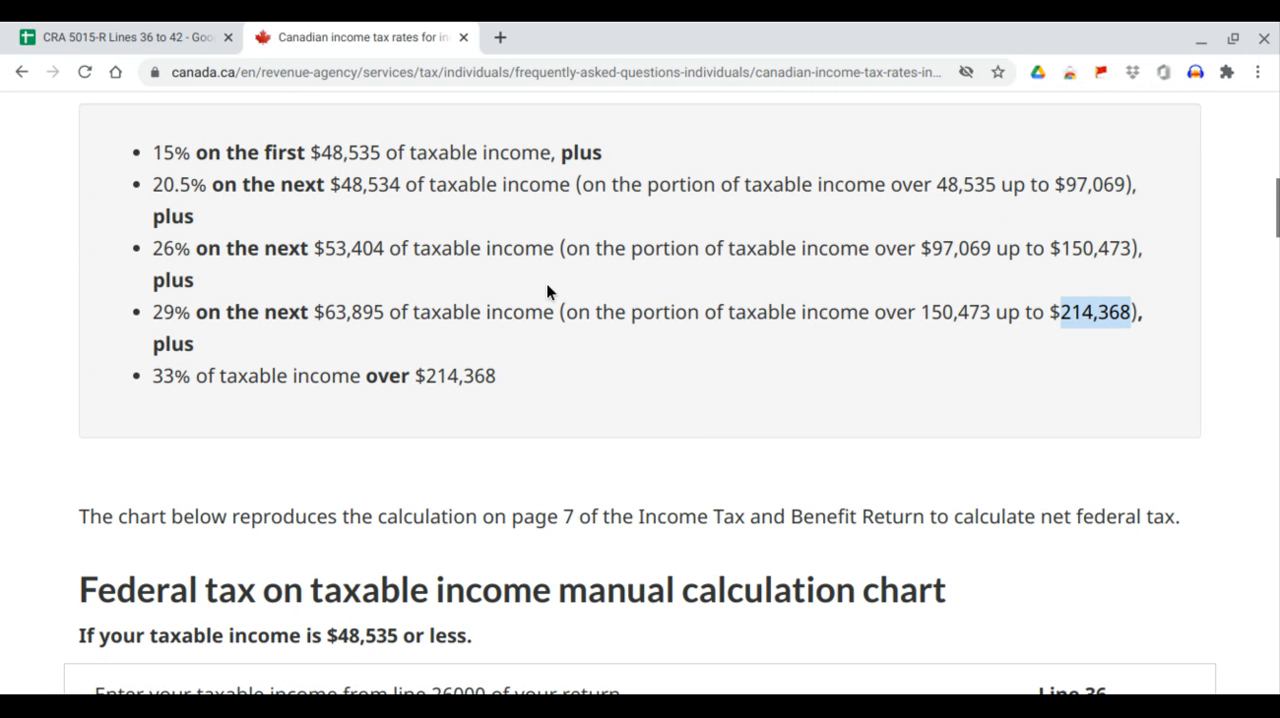
pyautogui.click(182, 35)
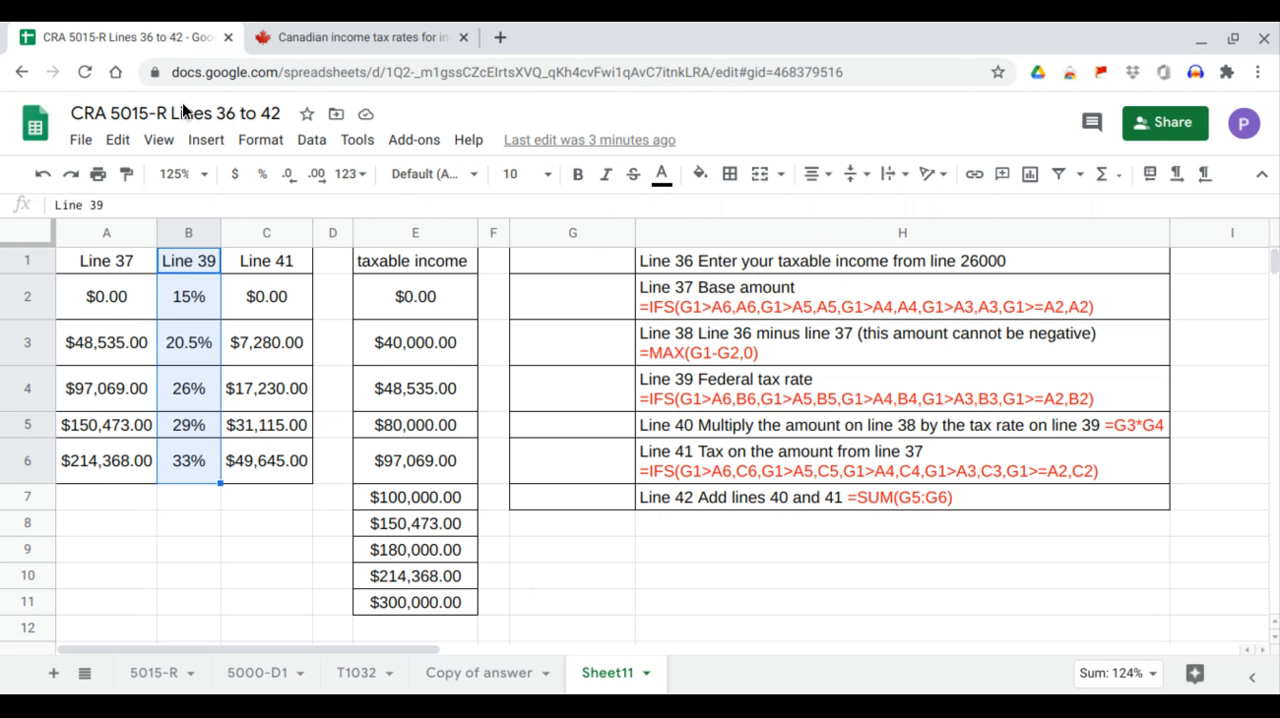
pyautogui.moveTo(137, 268); pyautogui.dragTo(136, 466)
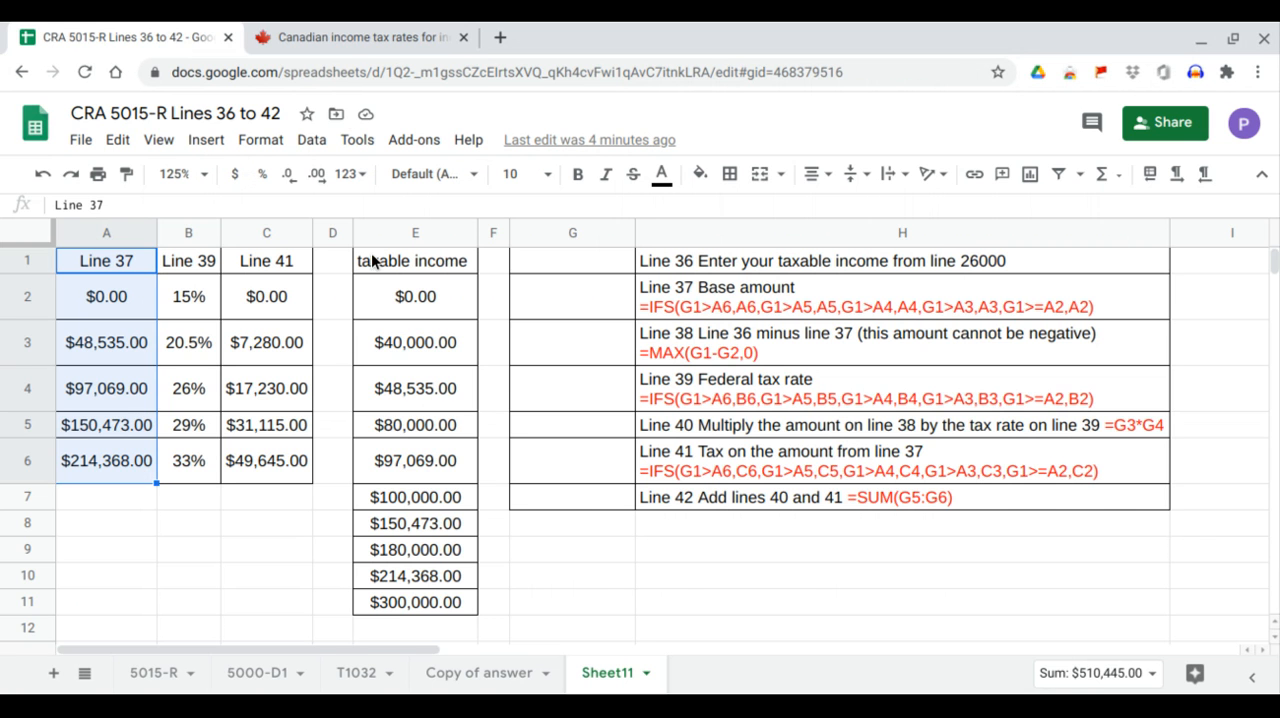
# Examine the Line 41 tax amount in each federal calculation chart on Canada.ca and compare them with the spreadsheet's Line 41 column.
pyautogui.click(355, 37)
pyautogui.scroll(-1, 617, 389)
pyautogui.scroll(-2, 617, 385)
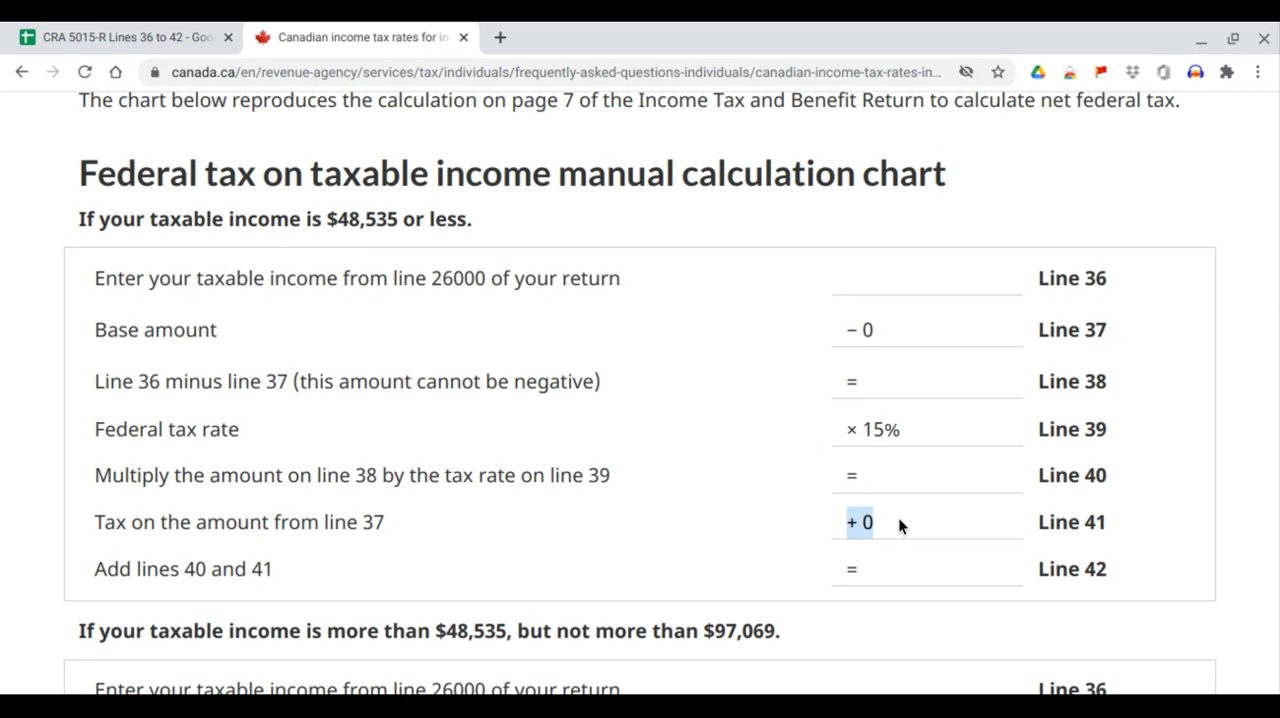
pyautogui.scroll(-4, 903, 426)
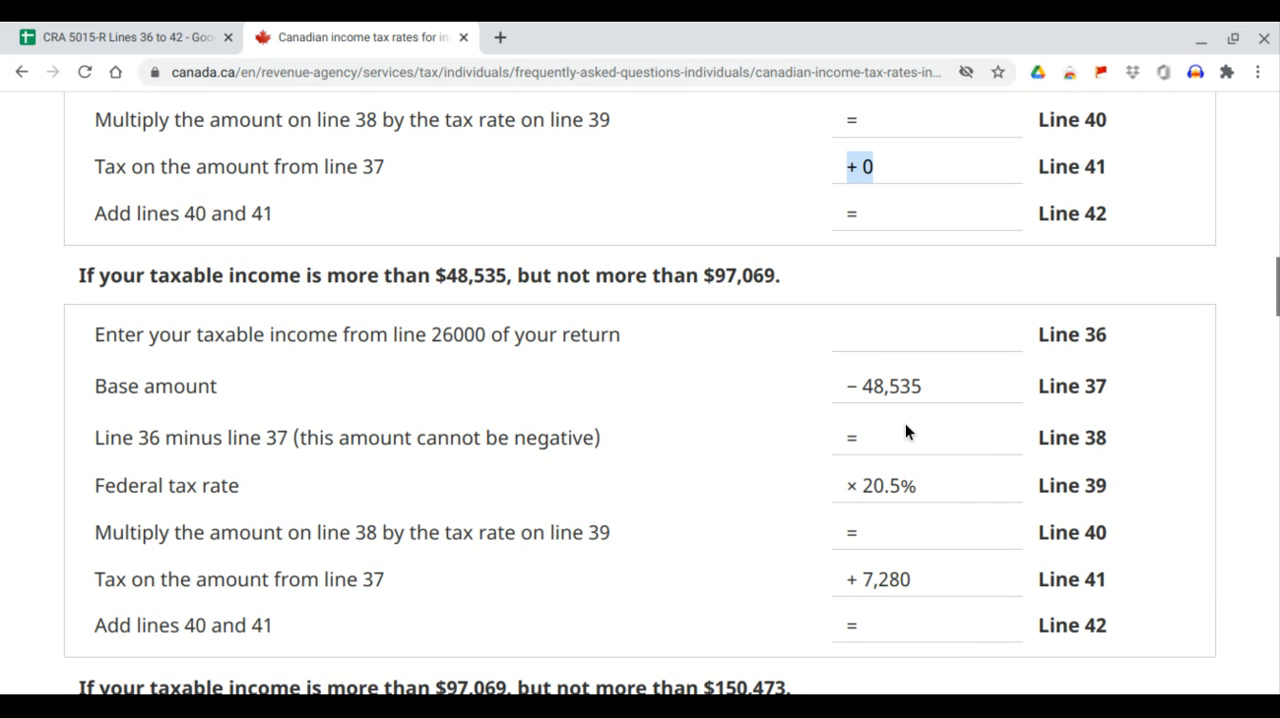
pyautogui.scroll(-1, 905, 424)
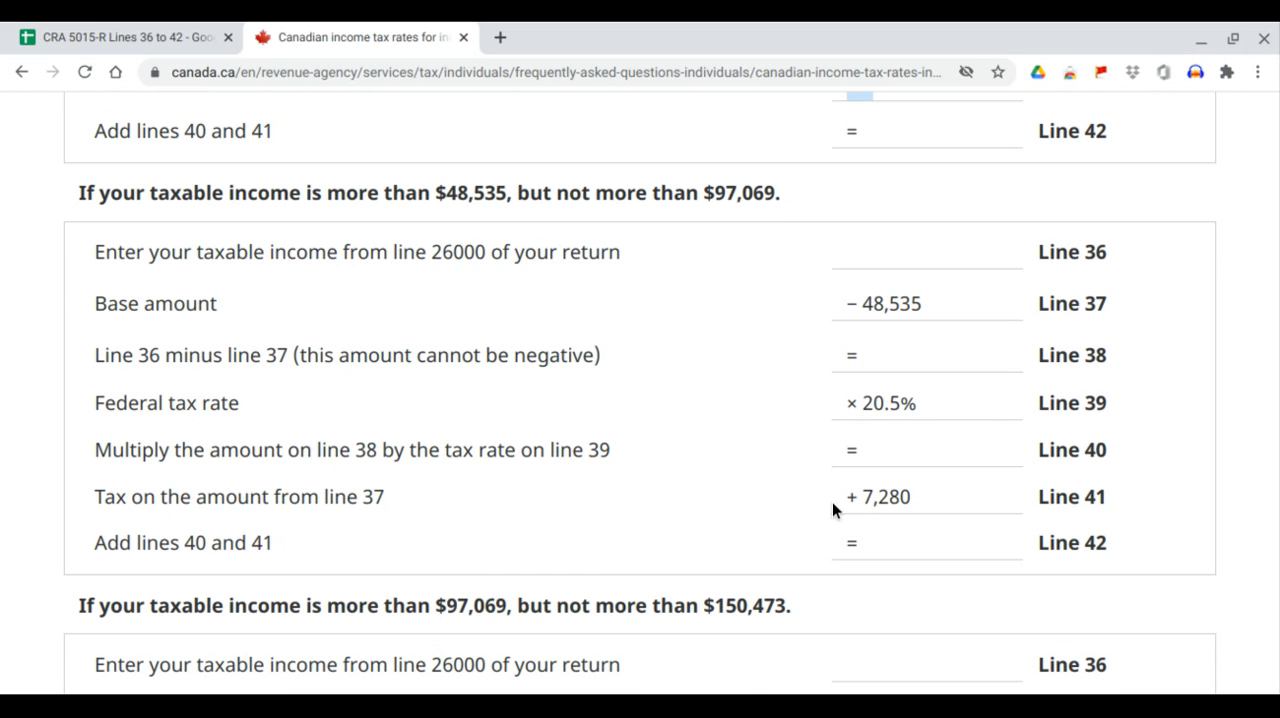
pyautogui.moveTo(840, 498); pyautogui.dragTo(912, 497)
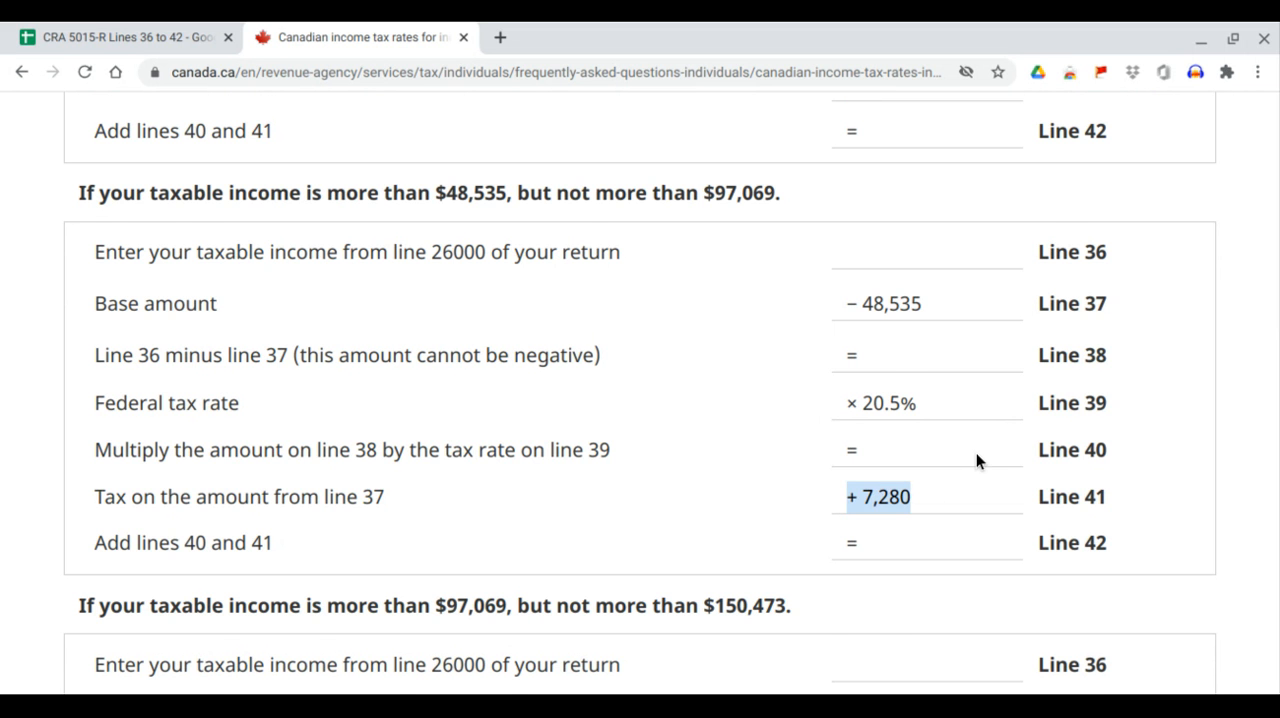
pyautogui.scroll(-4, 976, 453)
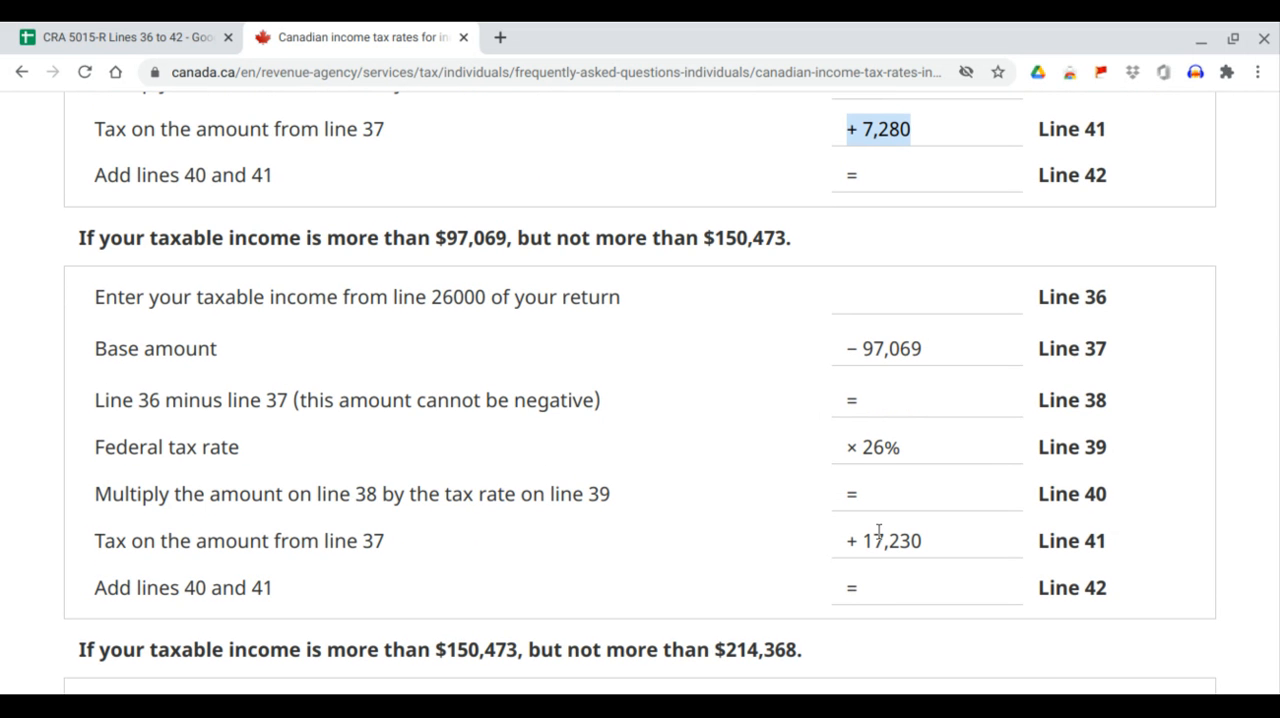
pyautogui.moveTo(840, 547); pyautogui.dragTo(923, 547)
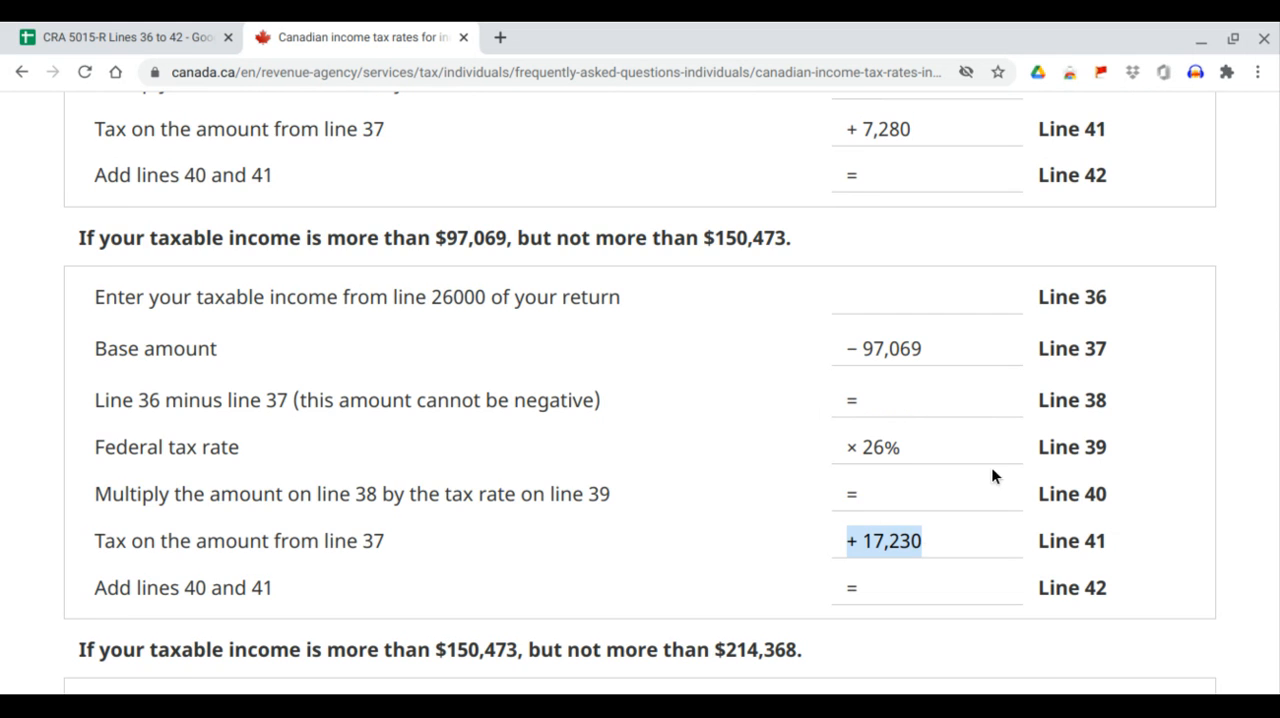
pyautogui.scroll(-4, 992, 475)
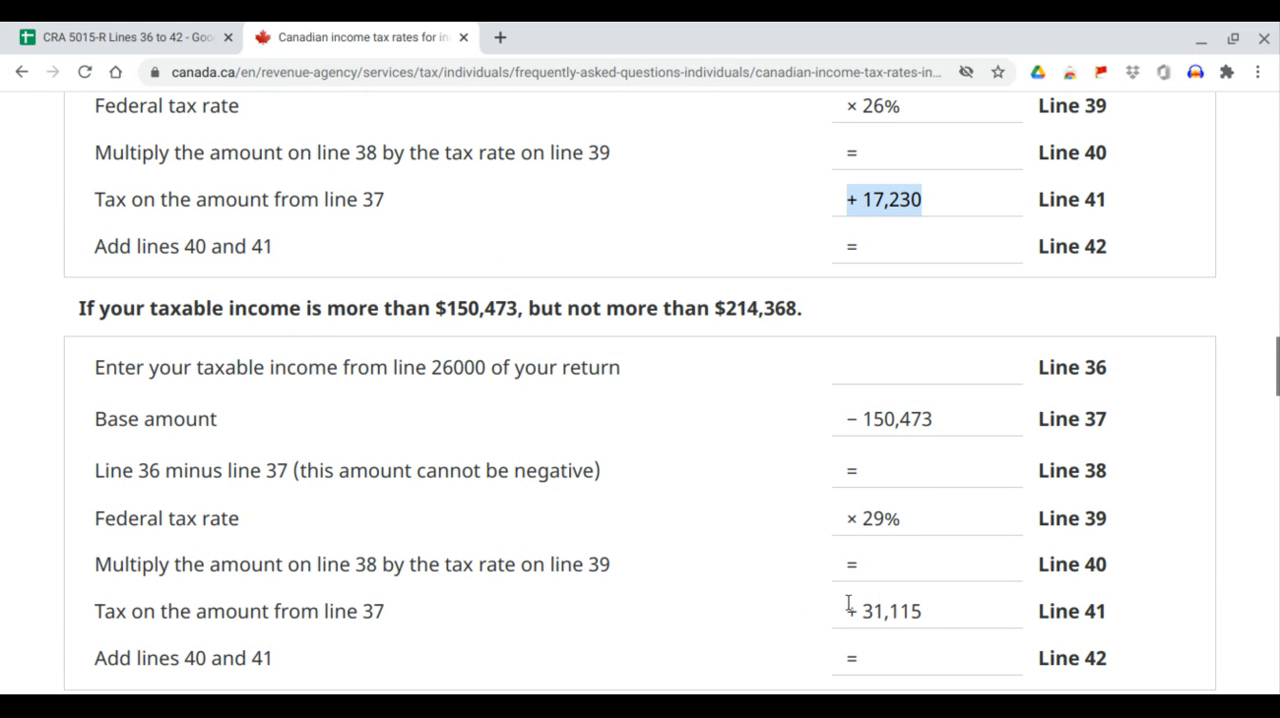
pyautogui.moveTo(848, 611); pyautogui.dragTo(946, 613)
pyautogui.scroll(-1, 976, 460)
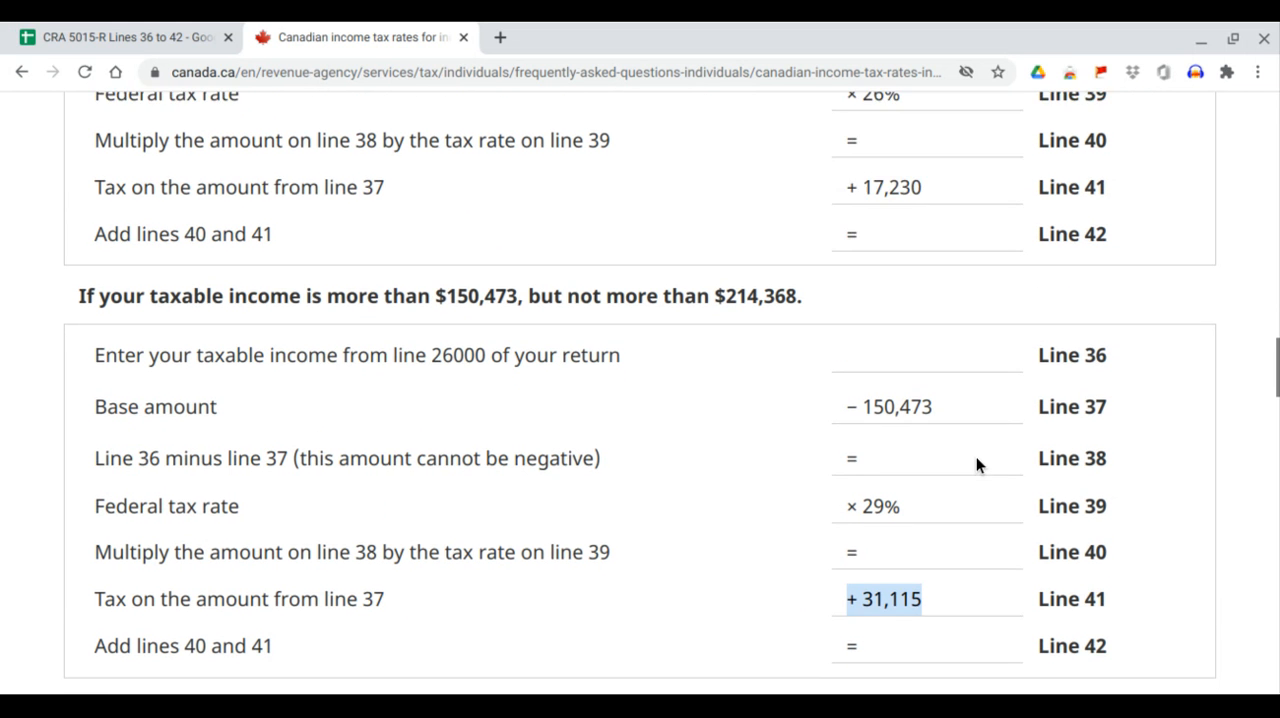
pyautogui.scroll(-1, 976, 463)
pyautogui.scroll(-4, 976, 460)
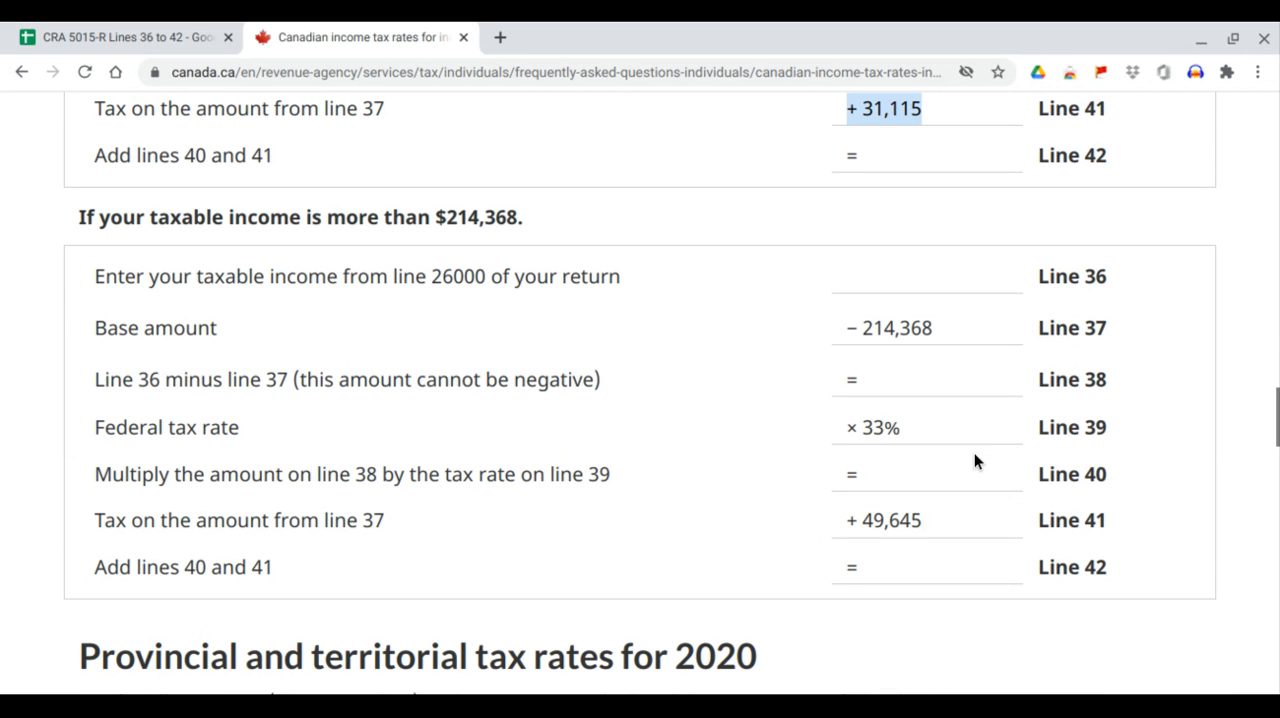
pyautogui.moveTo(846, 520); pyautogui.dragTo(932, 524)
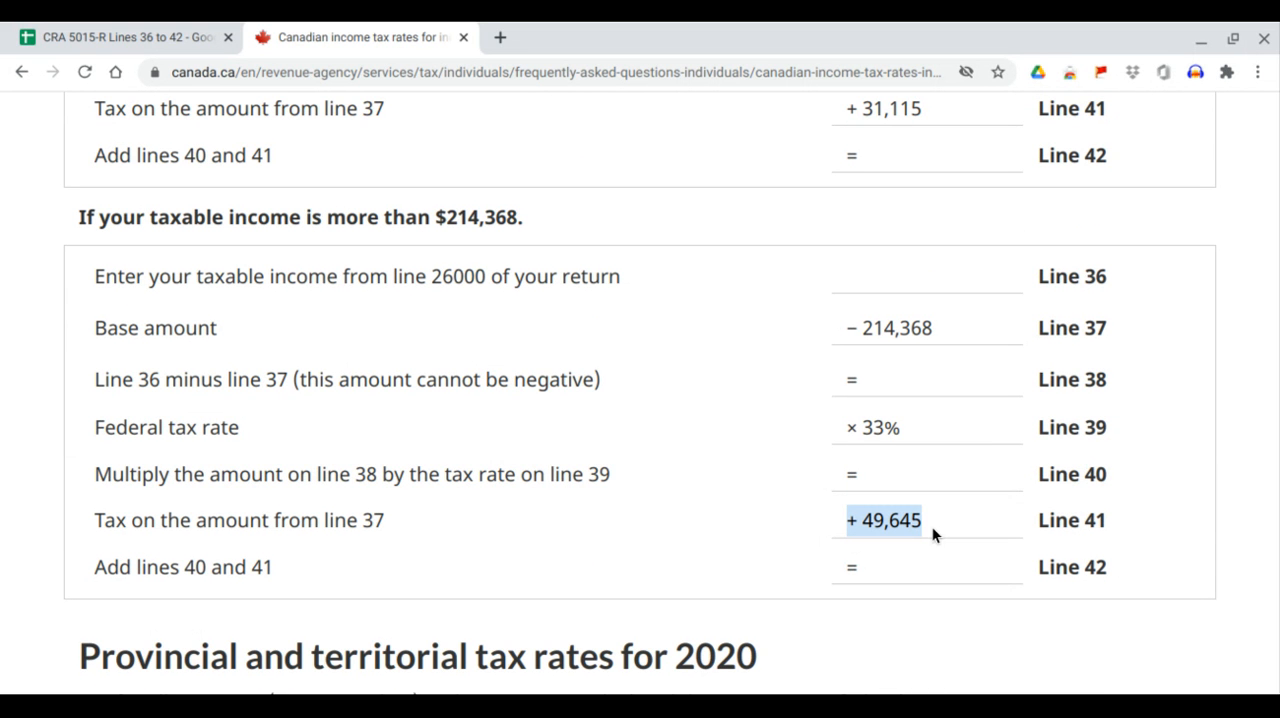
pyautogui.click(186, 36)
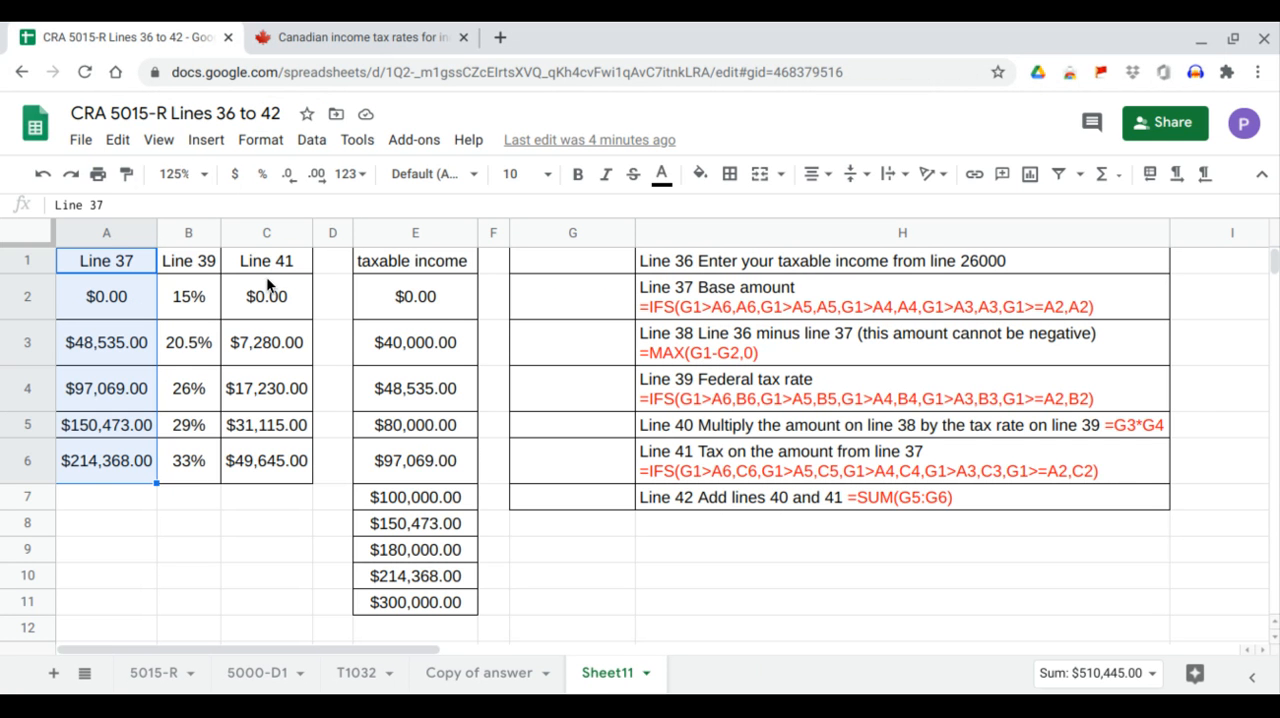
pyautogui.moveTo(267, 266); pyautogui.dragTo(271, 467)
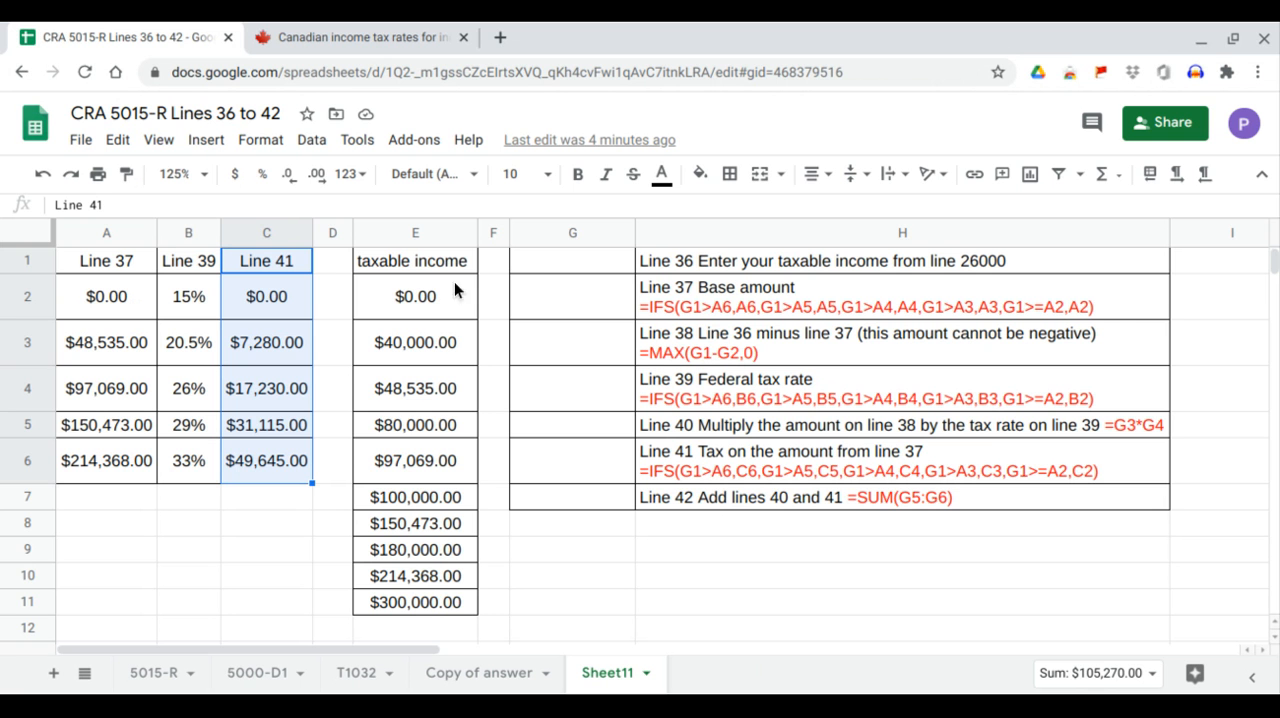
# Add a data validation dropdown to cell G1 that lists the taxable incomes in E2:E11, and check its choices.
pyautogui.moveTo(426, 261); pyautogui.dragTo(424, 600)
pyautogui.click(623, 257)
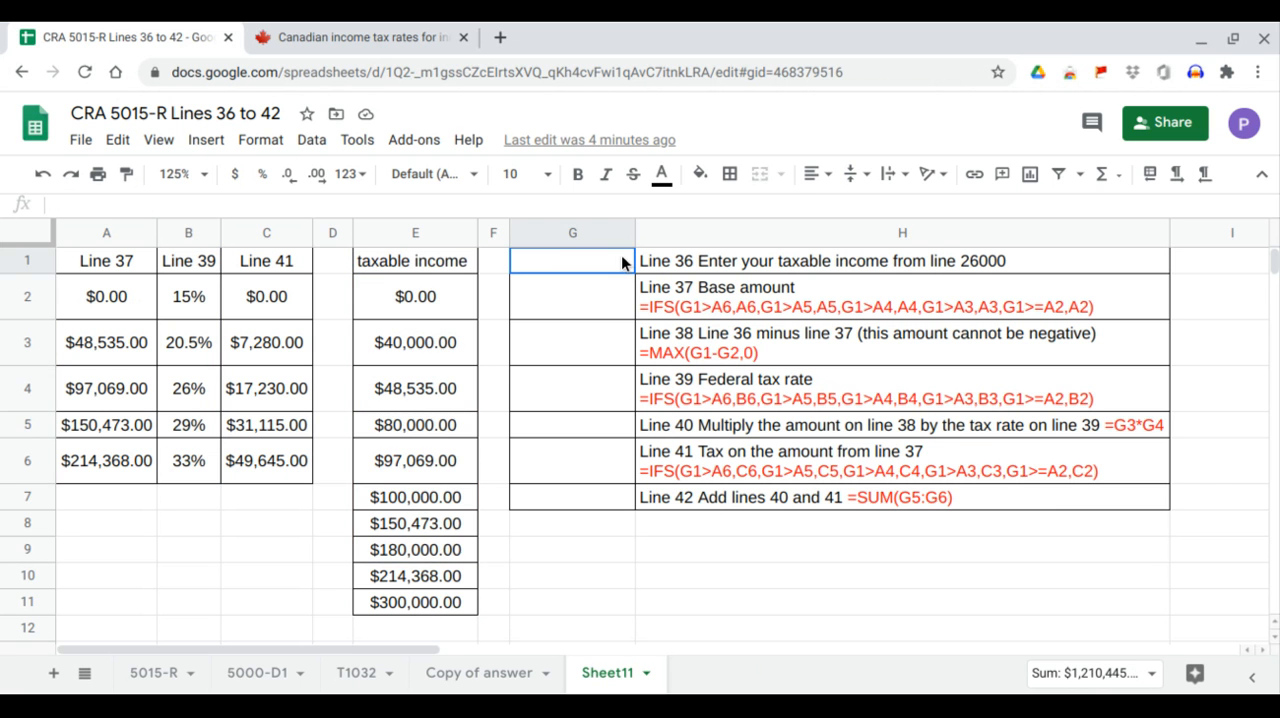
pyautogui.click(316, 148)
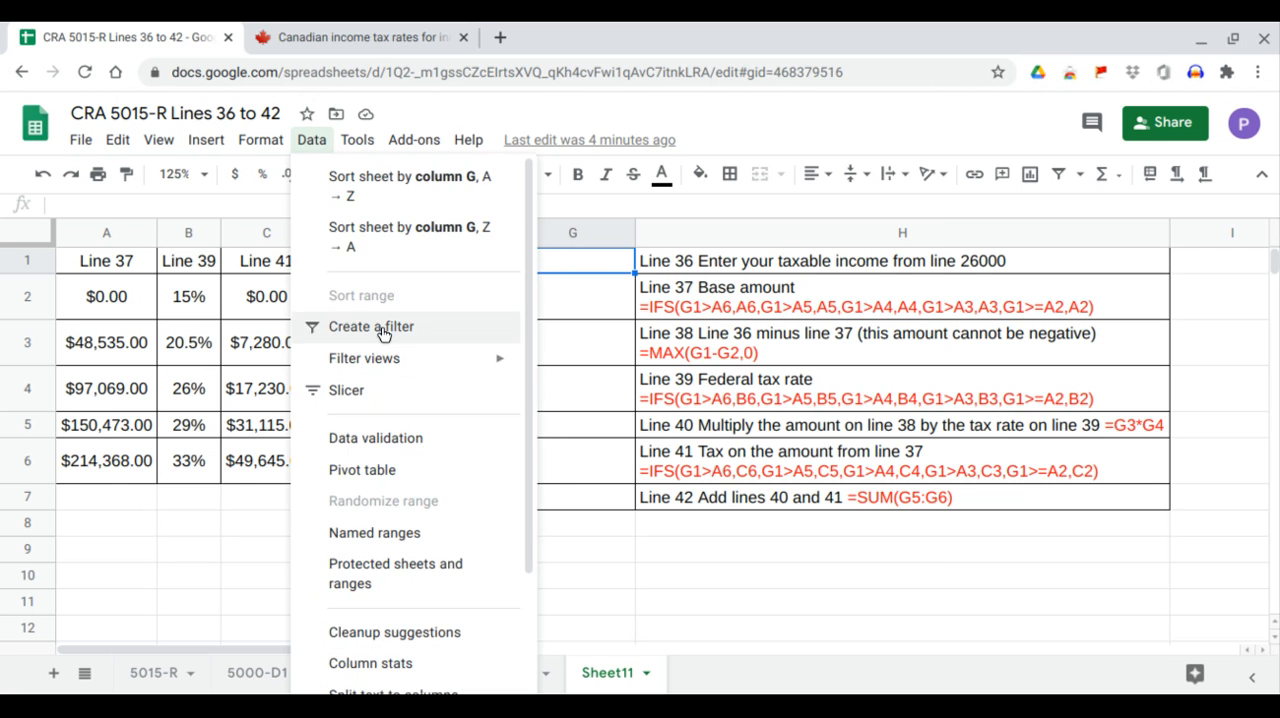
pyautogui.click(410, 402)
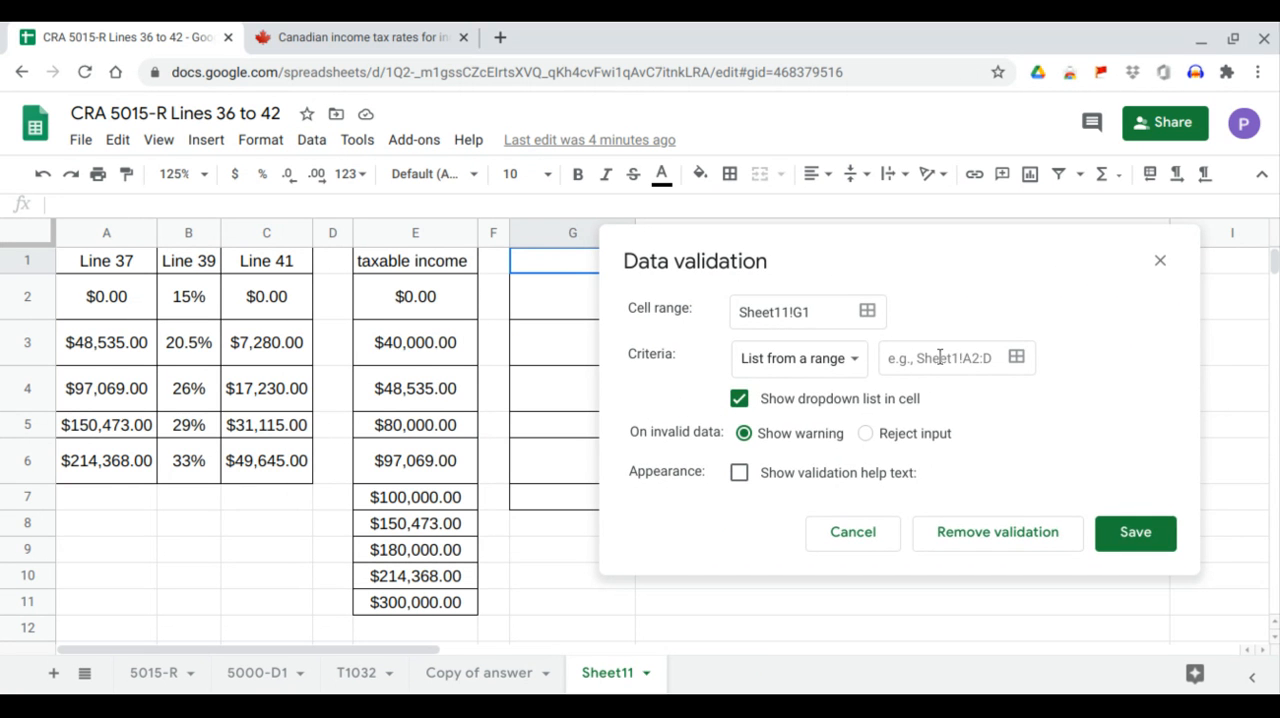
pyautogui.click(1016, 358)
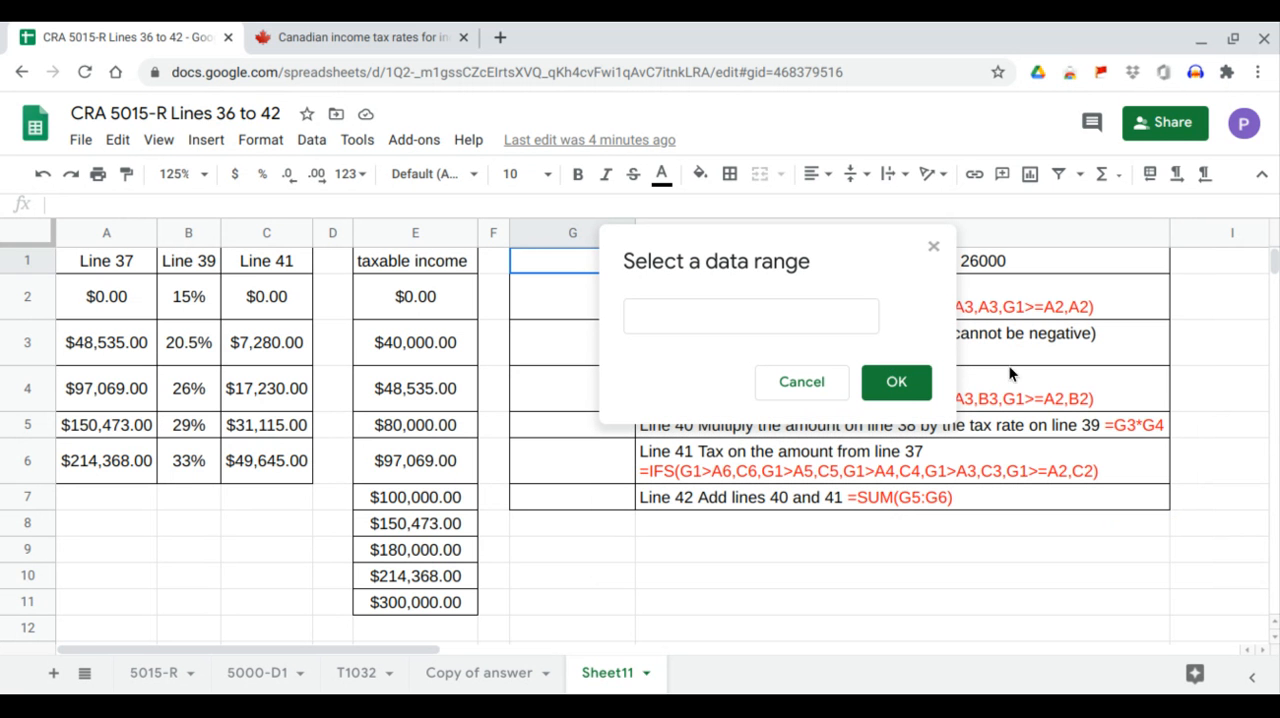
pyautogui.click(749, 322)
pyautogui.moveTo(410, 293); pyautogui.dragTo(428, 601)
pyautogui.click(895, 385)
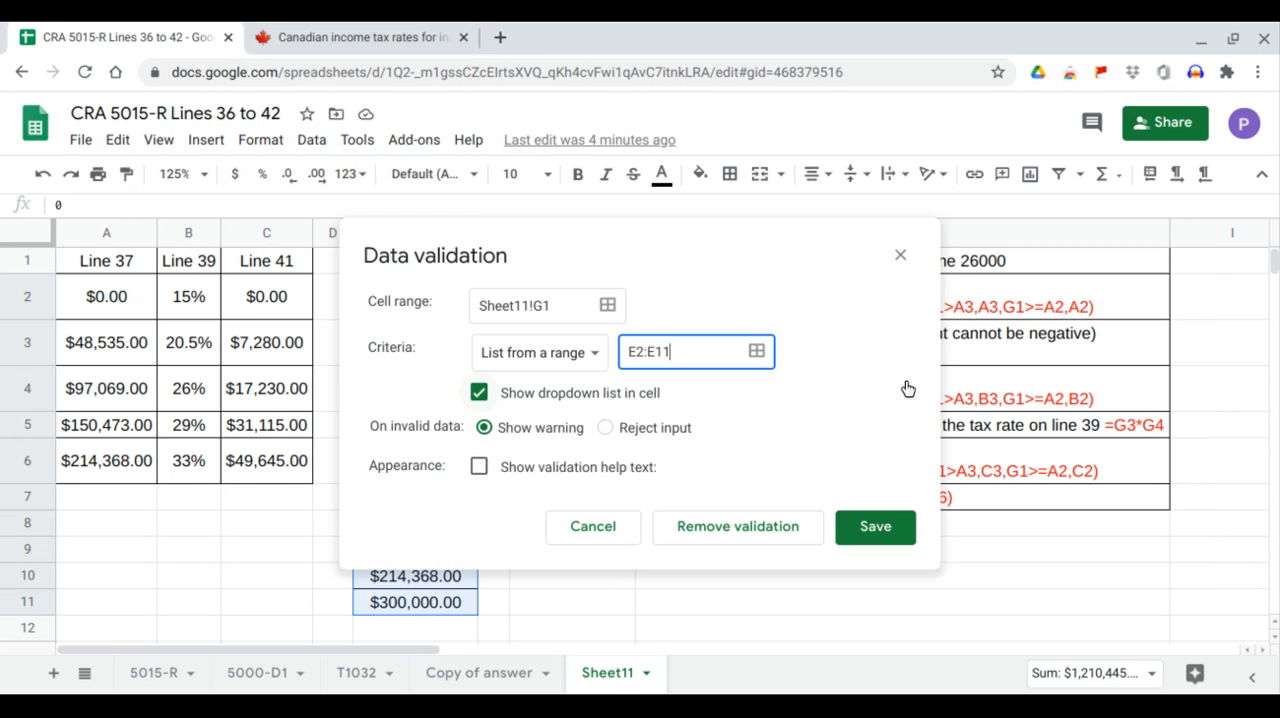
pyautogui.click(875, 529)
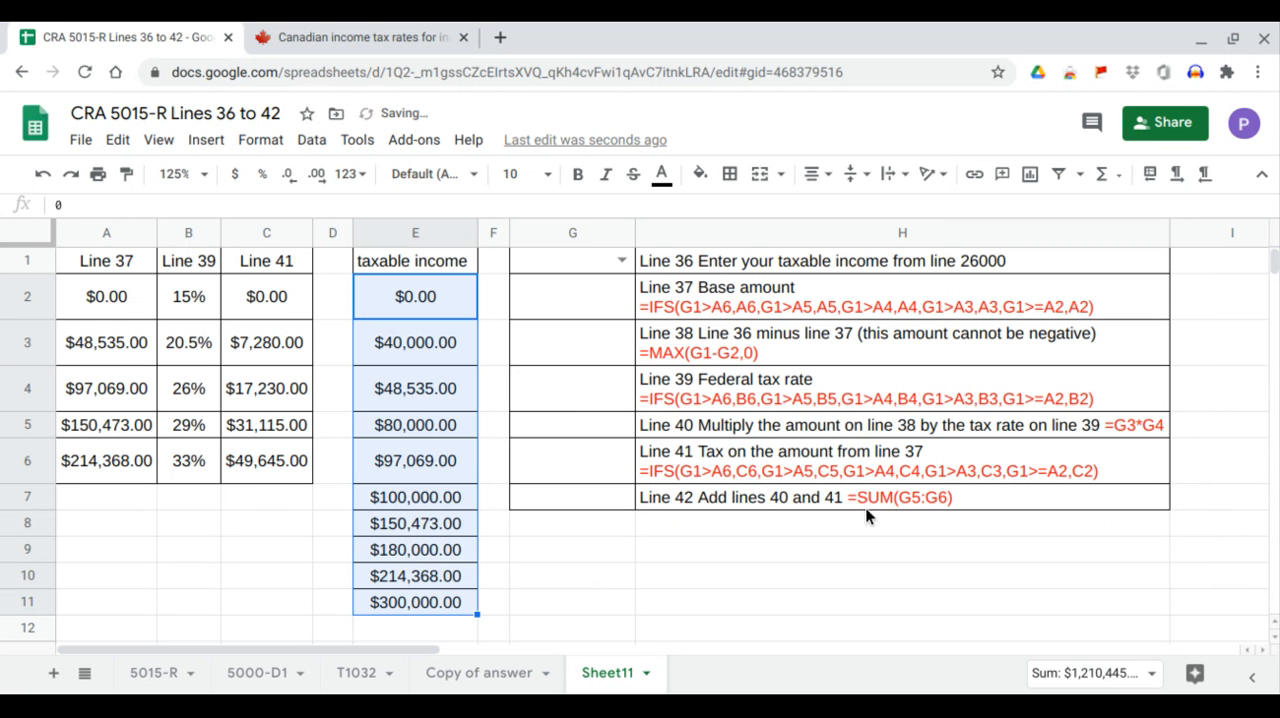
pyautogui.click(624, 262)
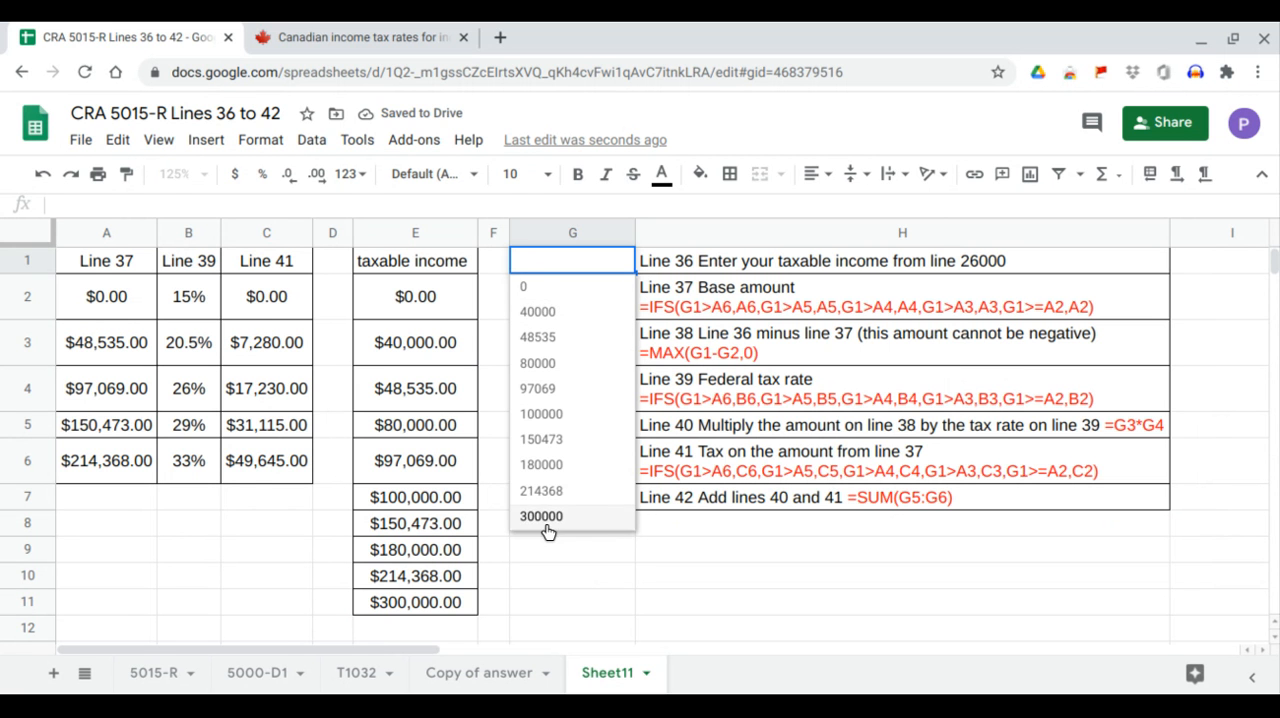
# Copy the Line 37 base amount formula from the H2 text into G2: =IFS(G1>A6,A6,G1>A5,A5,G1>A4,A4,G1>A3,A3,G1>=A2,A2).
pyautogui.click(698, 301)
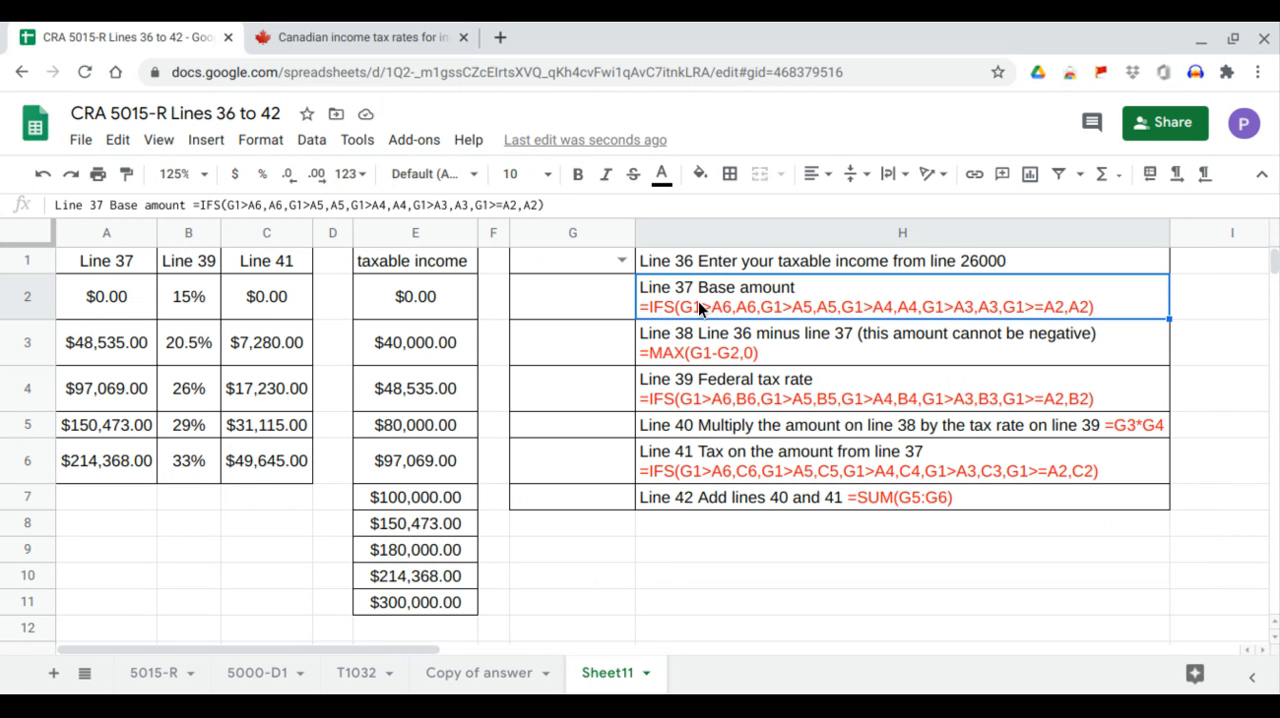
pyautogui.click(603, 314)
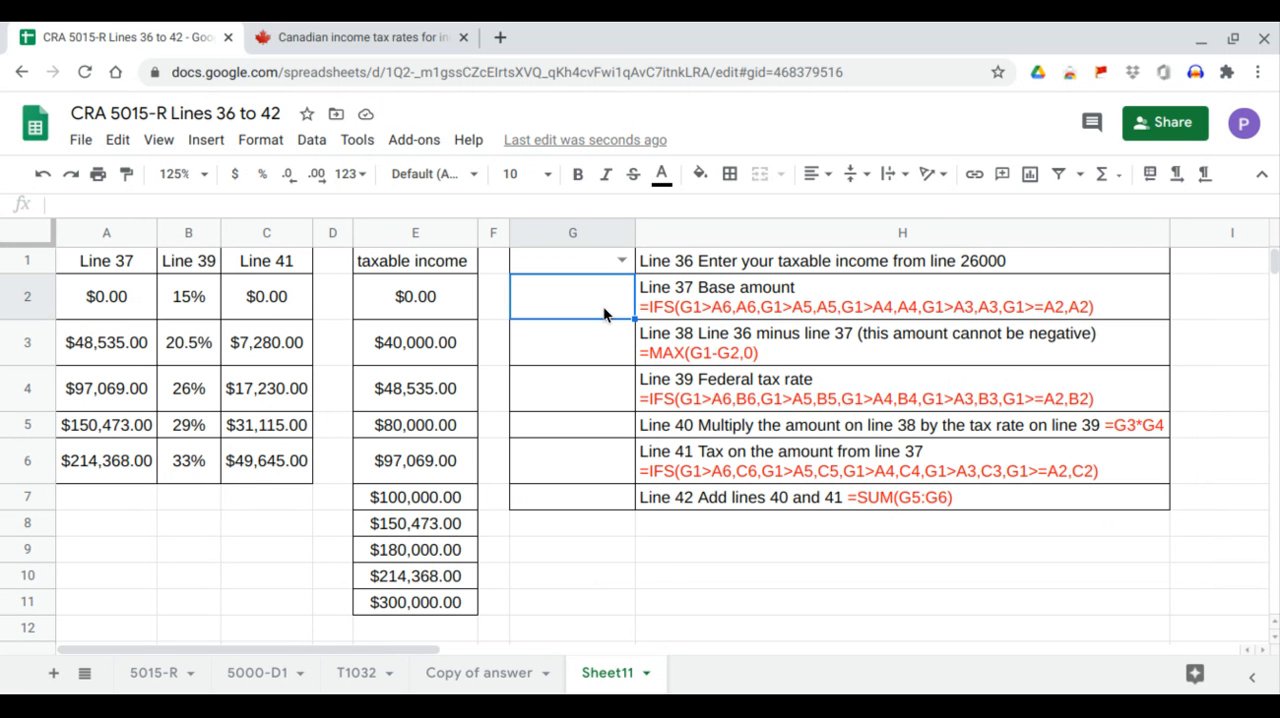
pyautogui.click(682, 298)
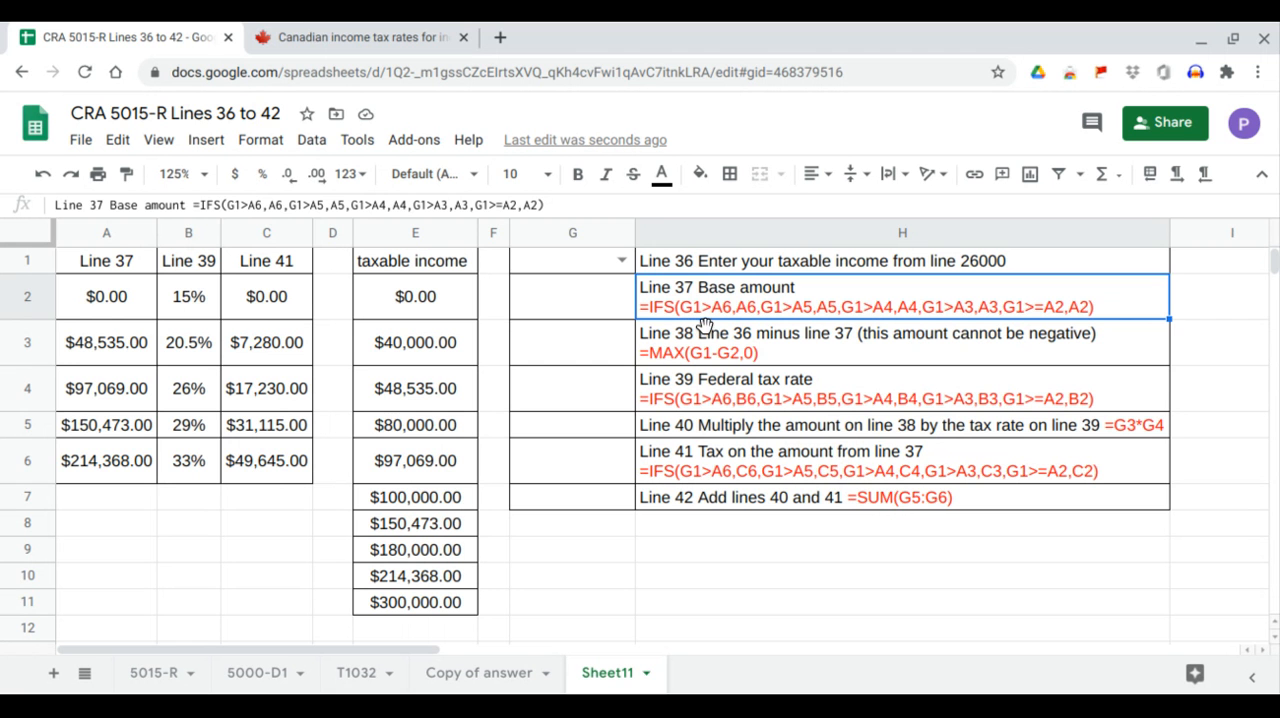
pyautogui.click(149, 462)
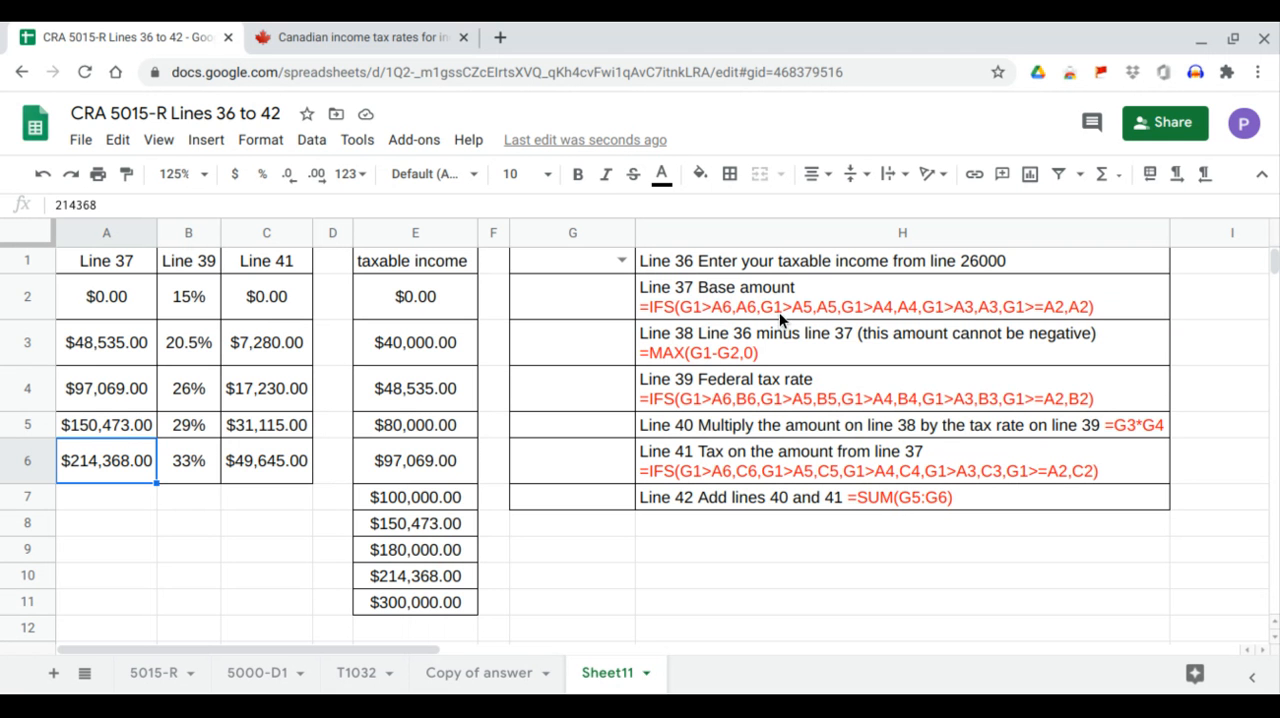
pyautogui.click(105, 424)
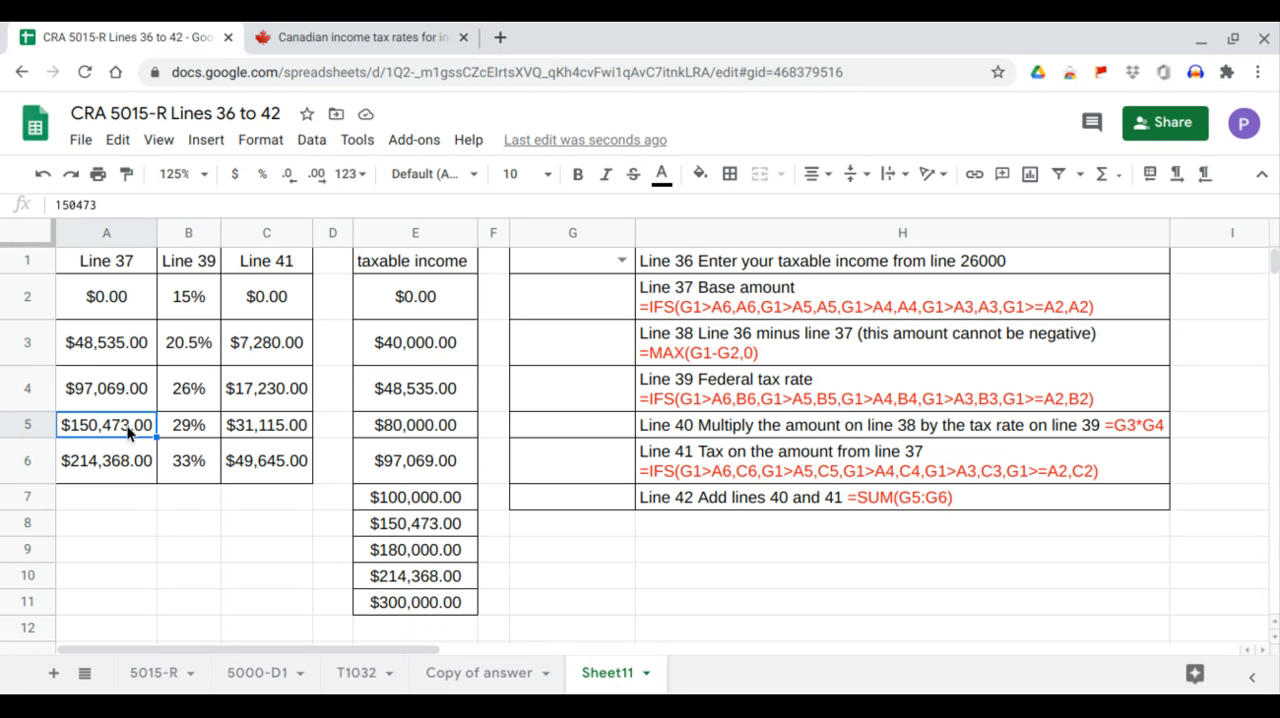
pyautogui.click(916, 311)
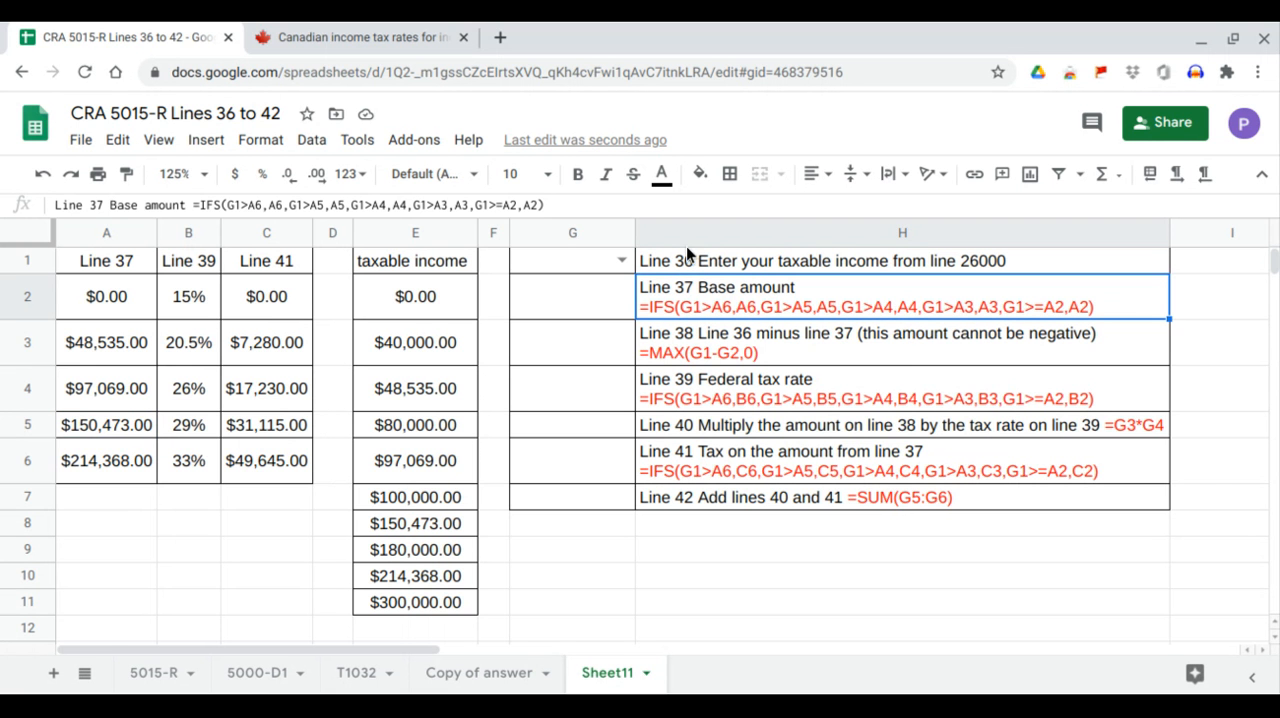
pyautogui.moveTo(548, 204); pyautogui.dragTo(183, 205)
pyautogui.hotkey('ctrl', 'c')
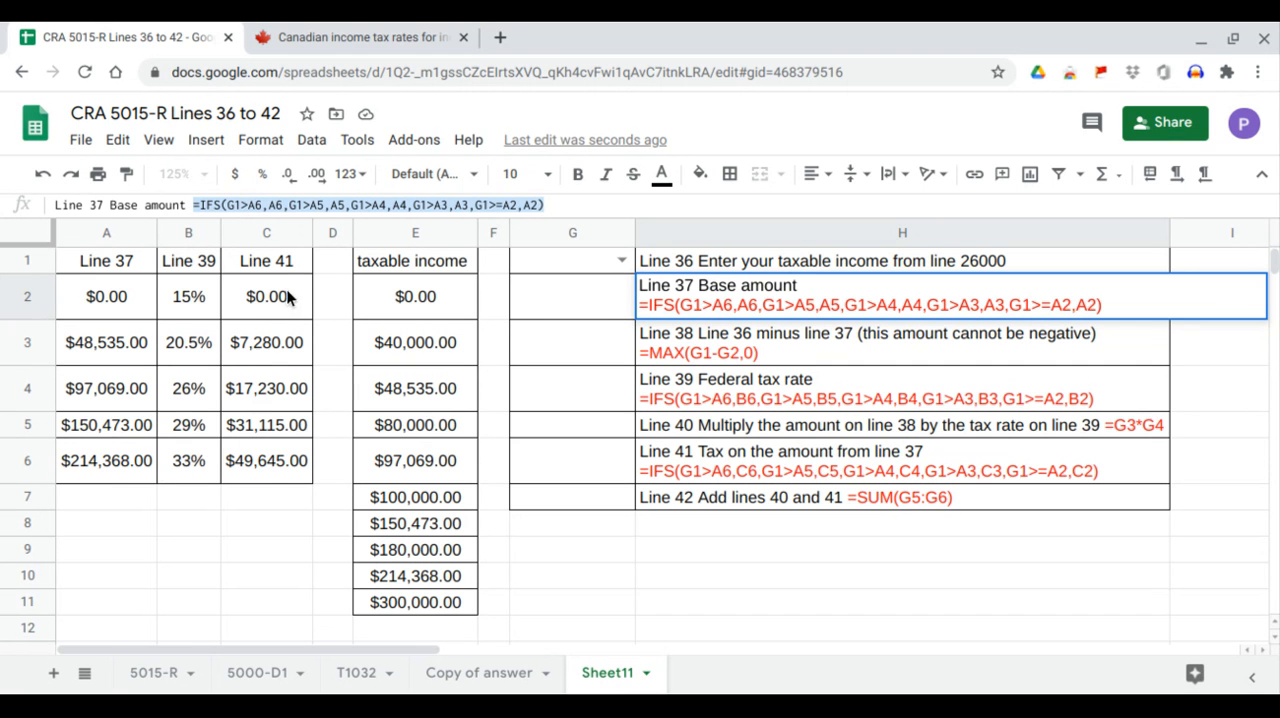
pyautogui.doubleClick(604, 301)
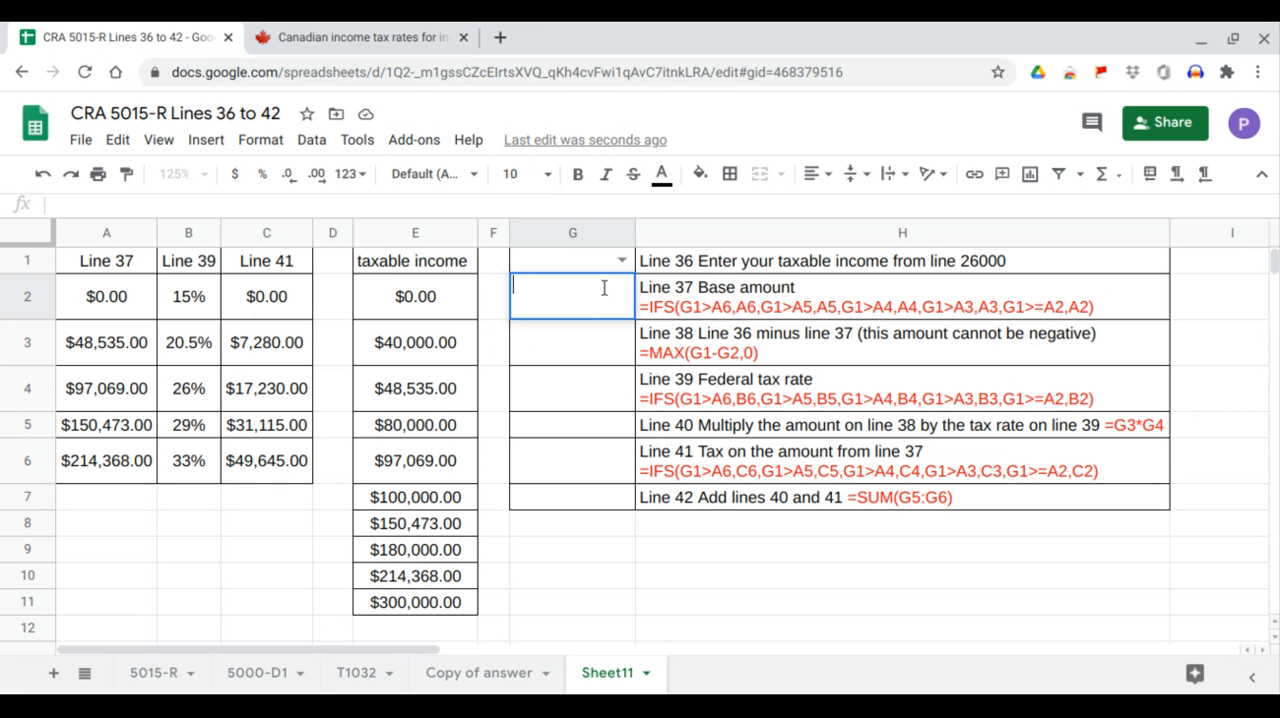
pyautogui.hotkey('ctrl', 'v')
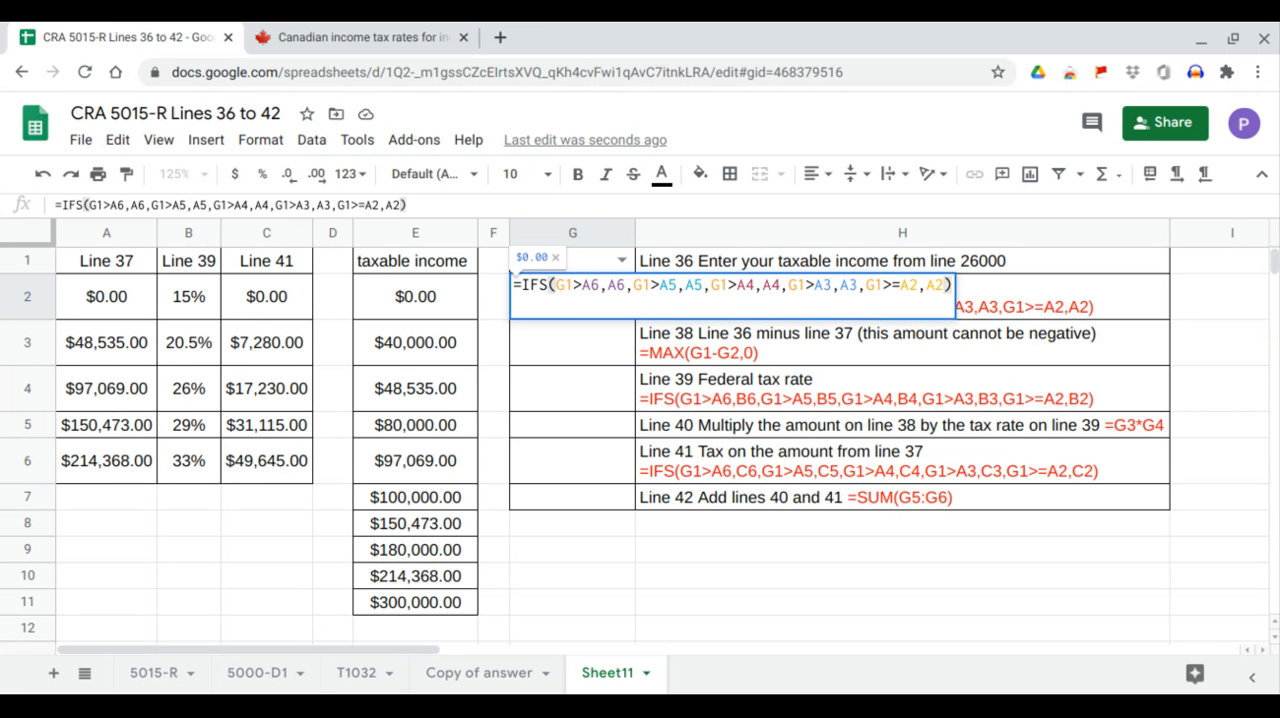
pyautogui.press('Return')
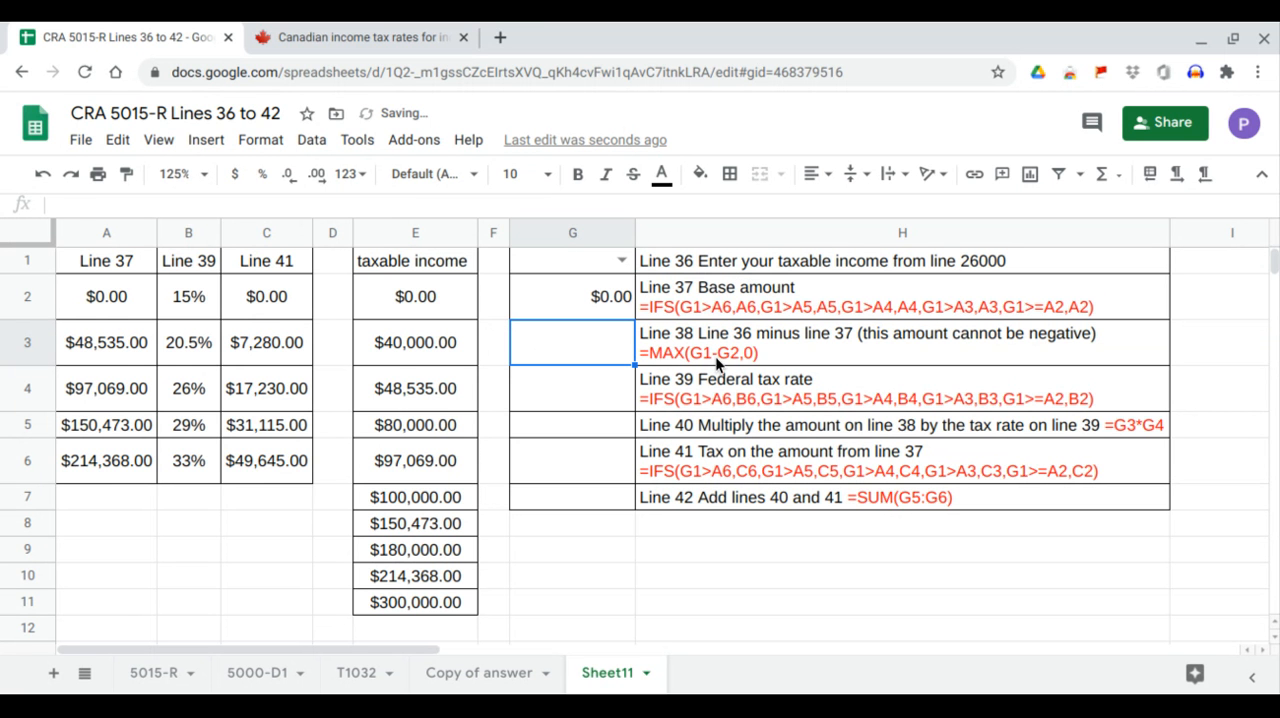
# Copy the Line 38 formula =MAX(G1-G2,0) from the description in H3 into cell G3.
pyautogui.click(678, 356)
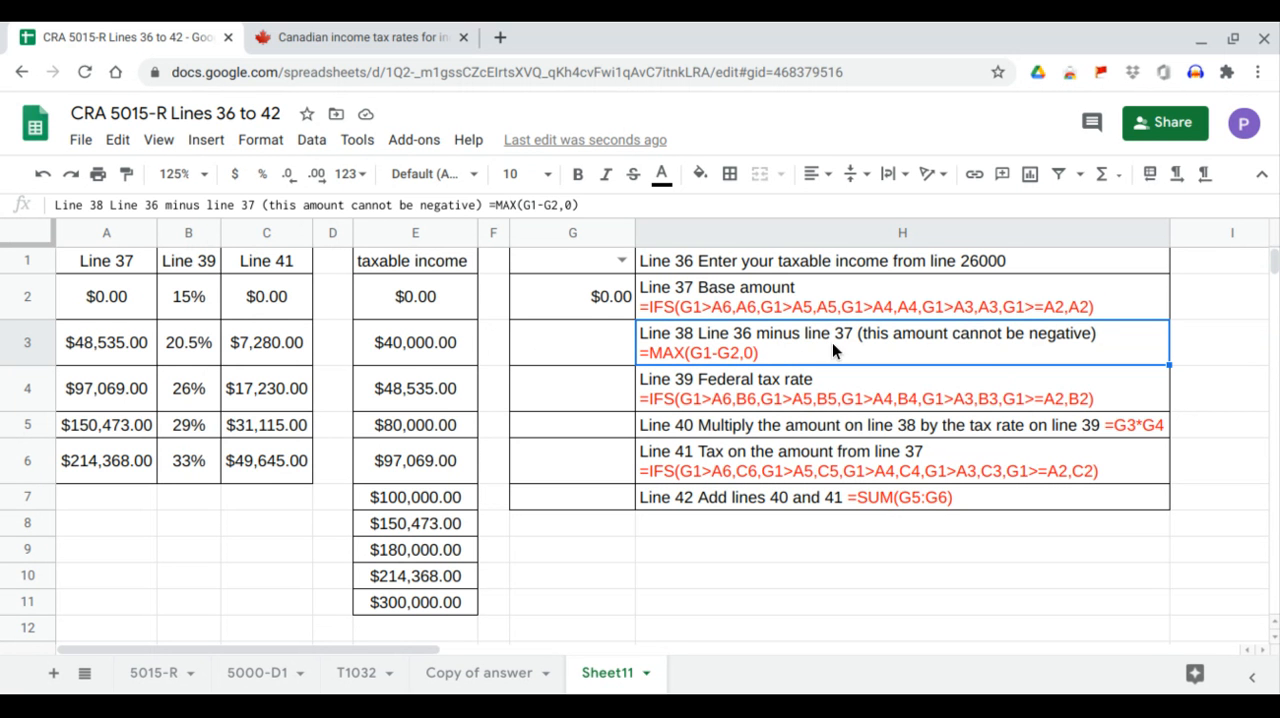
pyautogui.click(592, 265)
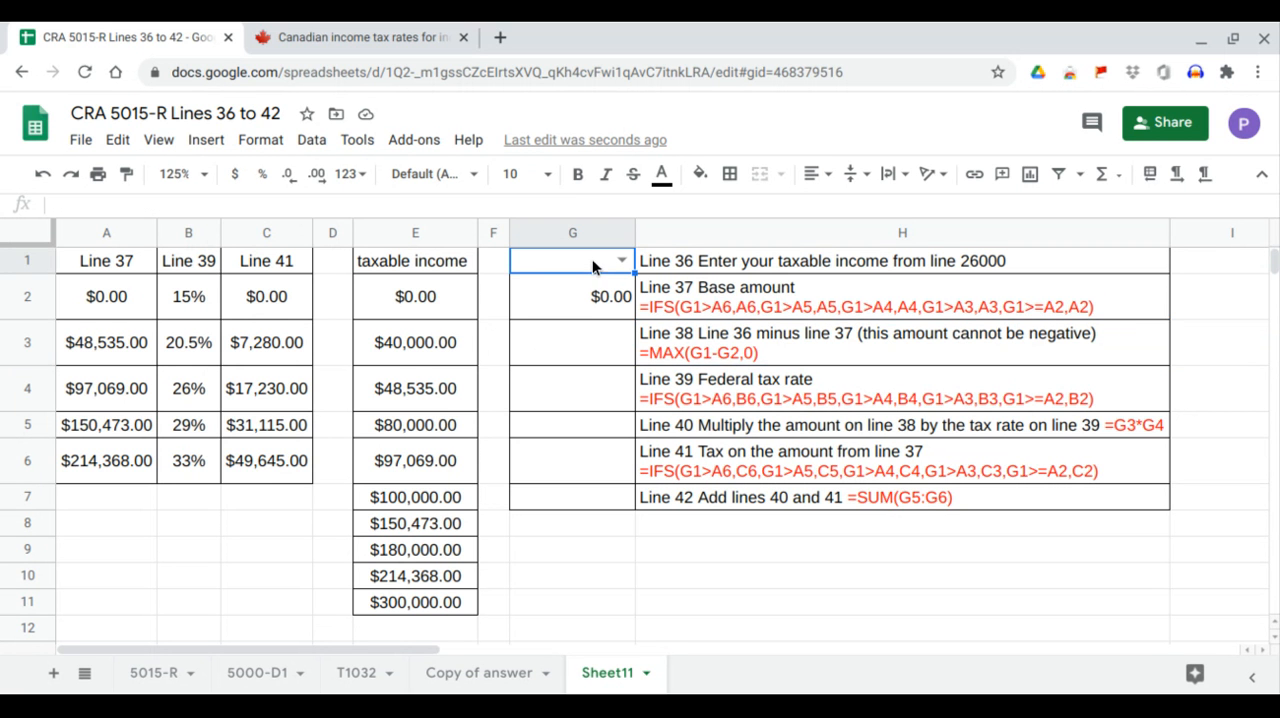
pyautogui.click(588, 300)
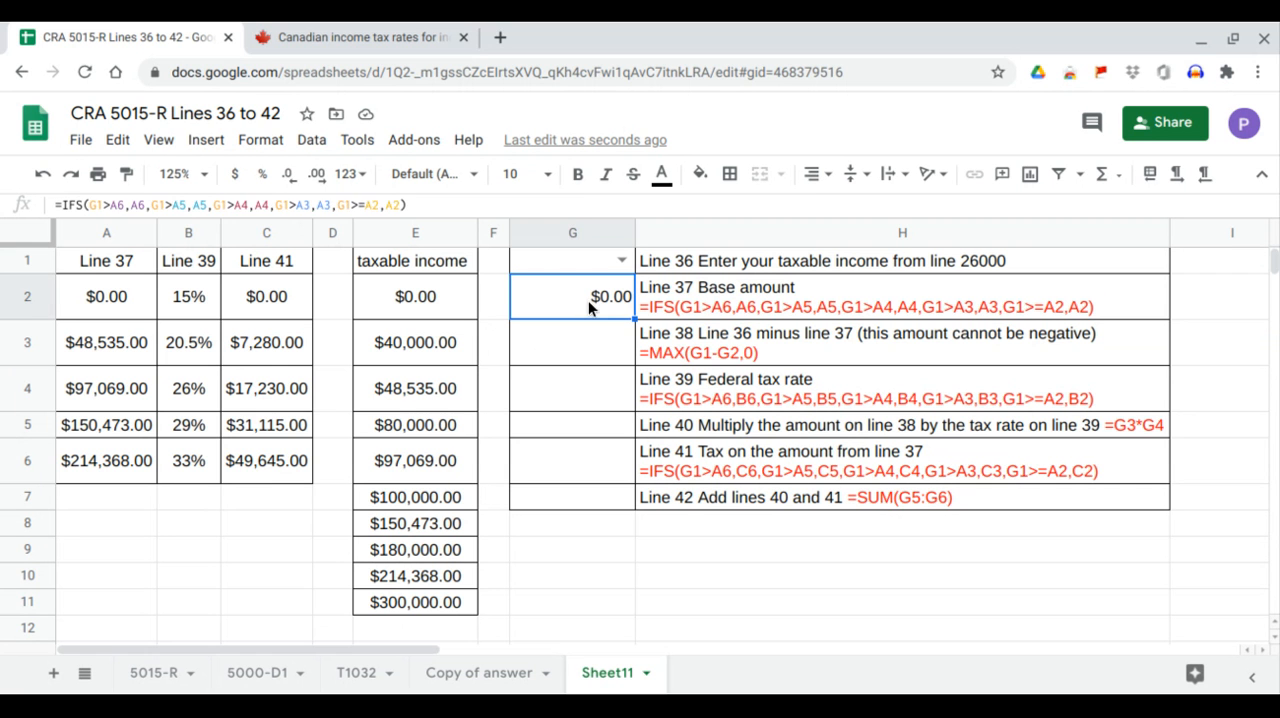
pyautogui.click(743, 352)
pyautogui.moveTo(579, 205); pyautogui.dragTo(492, 205)
pyautogui.hotkey('ctrl', 'c')
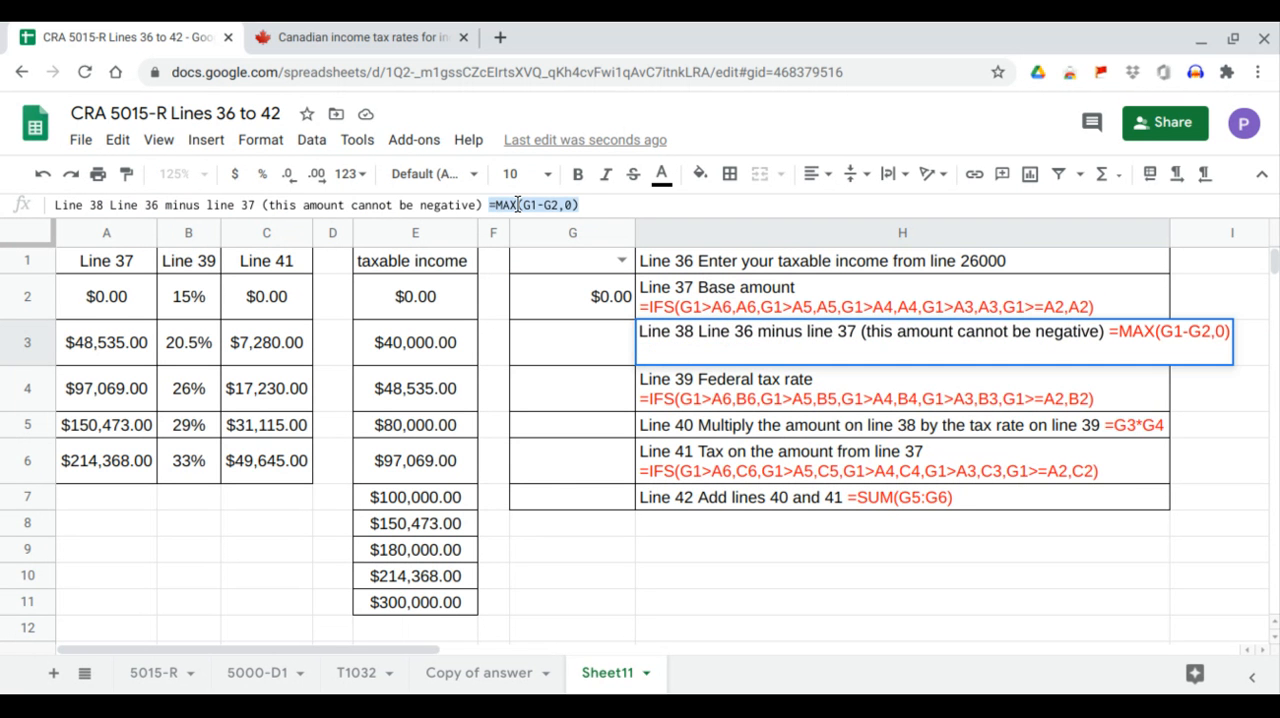
pyautogui.doubleClick(568, 340)
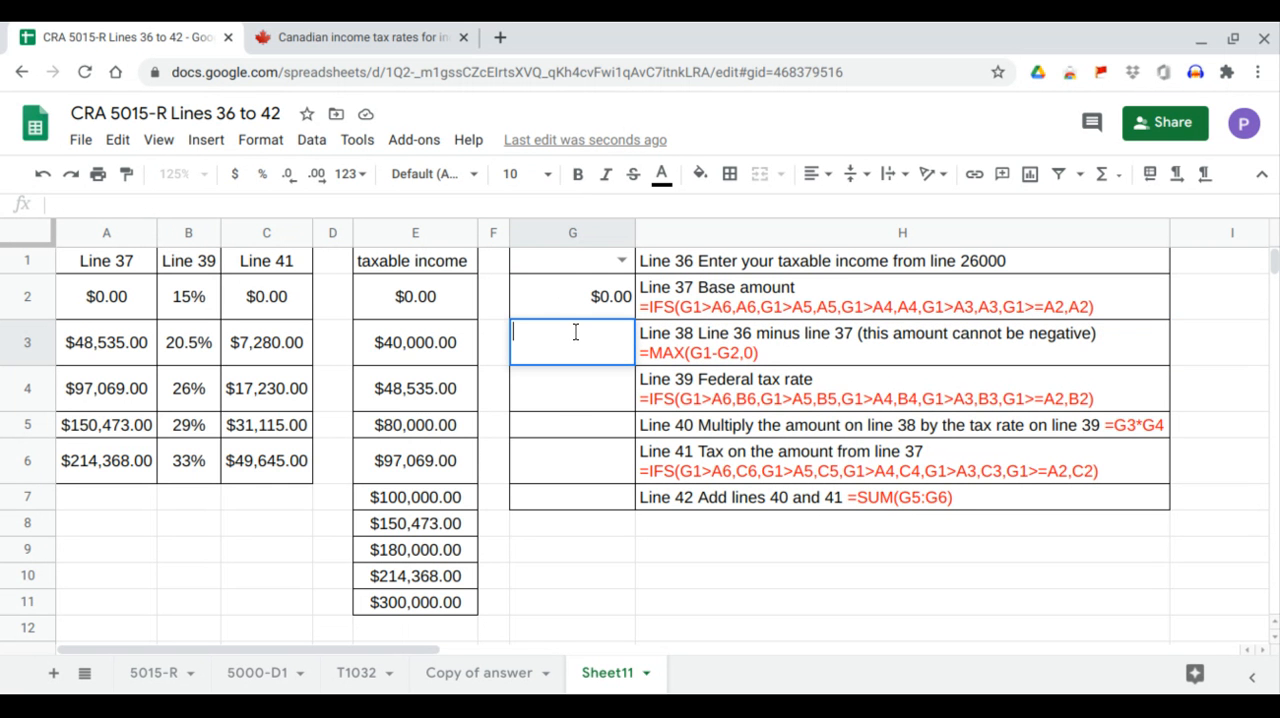
pyautogui.hotkey('ctrl', 'v')
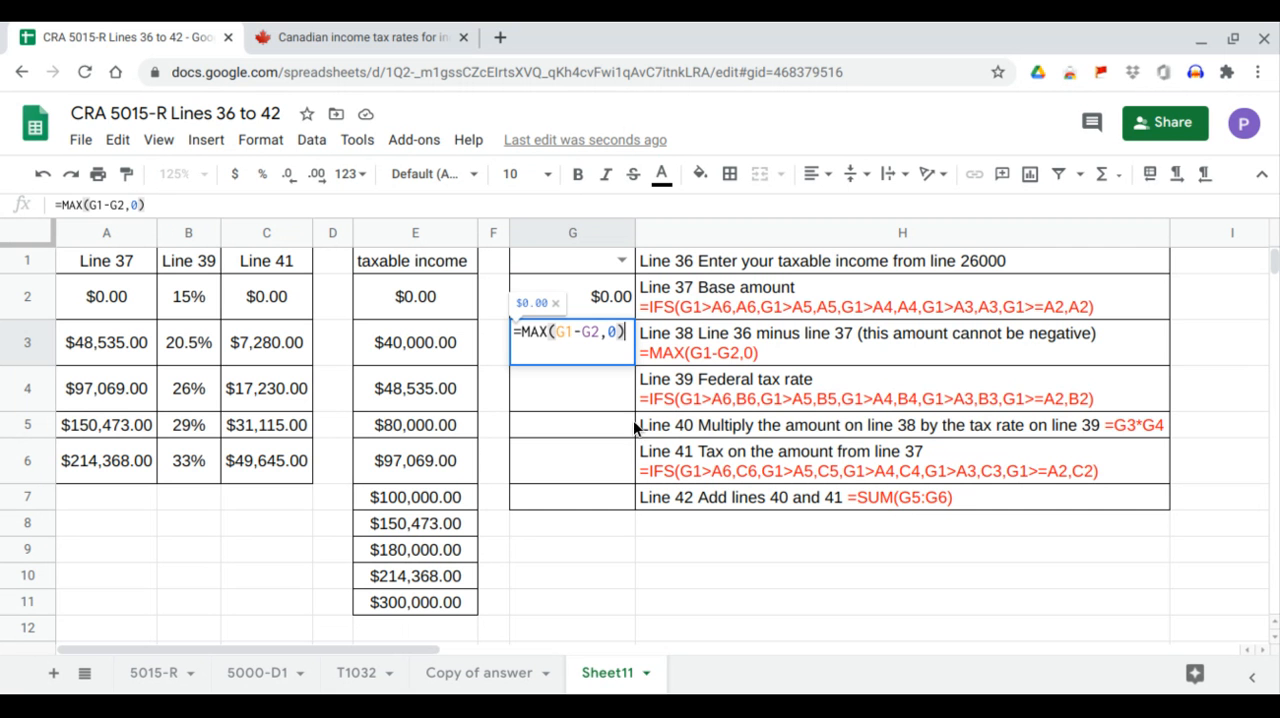
pyautogui.press('Return')
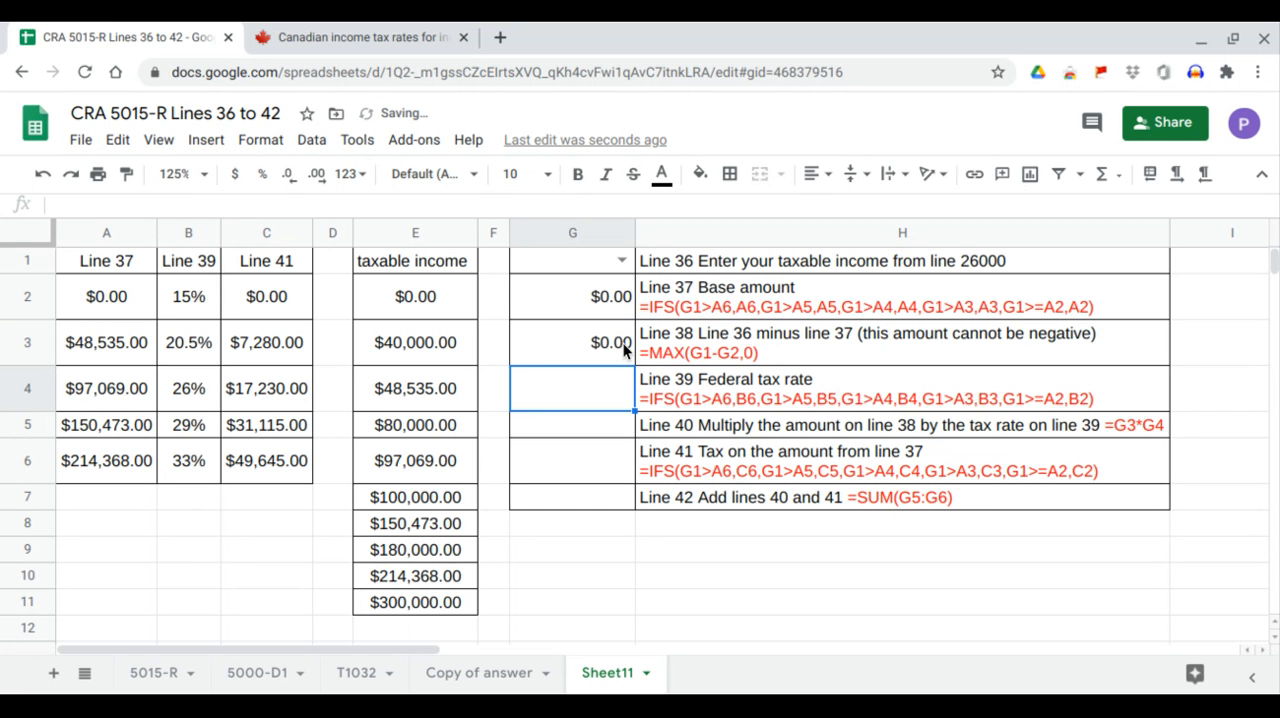
pyautogui.click(623, 343)
# Copy the Line 39 federal tax rate formula from the H4 text into G4: =IFS(G1>A6,B6,G1>A5,B5,G1>A4,B4,G1>A3,B3,G1>=A2,B2).
pyautogui.click(657, 395)
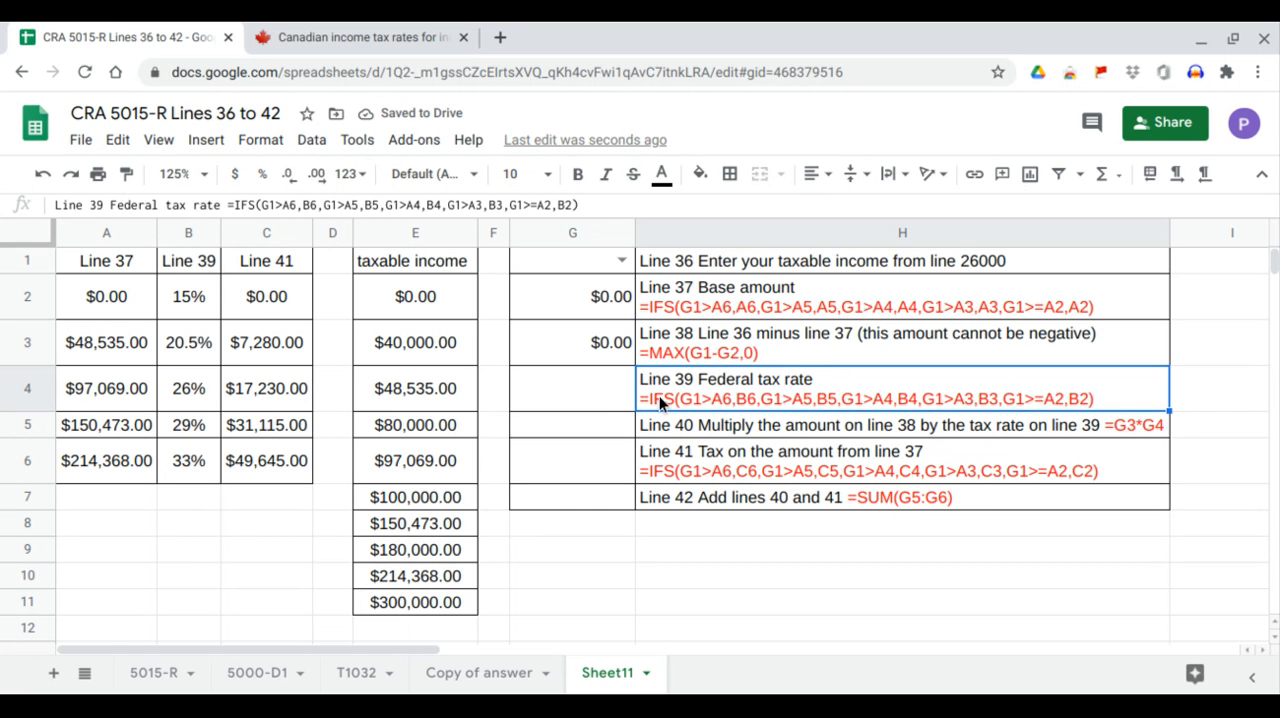
pyautogui.moveTo(192, 258); pyautogui.dragTo(202, 463)
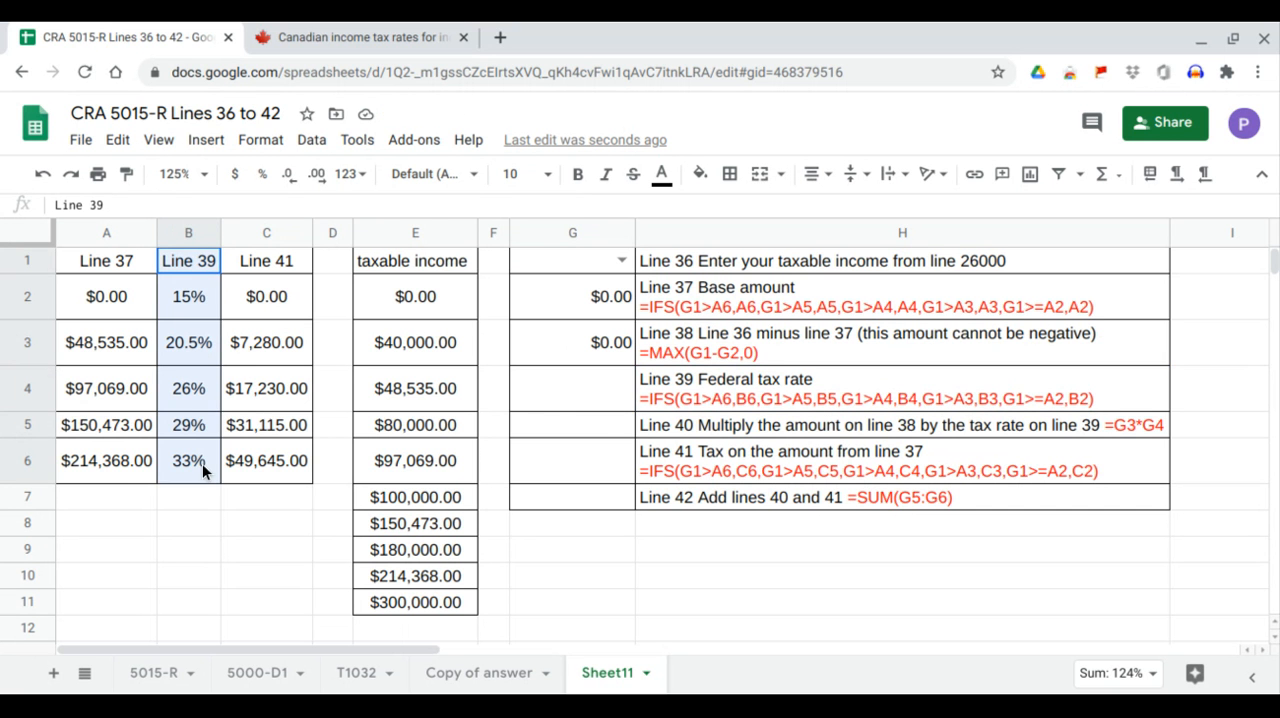
pyautogui.click(712, 401)
pyautogui.click(605, 262)
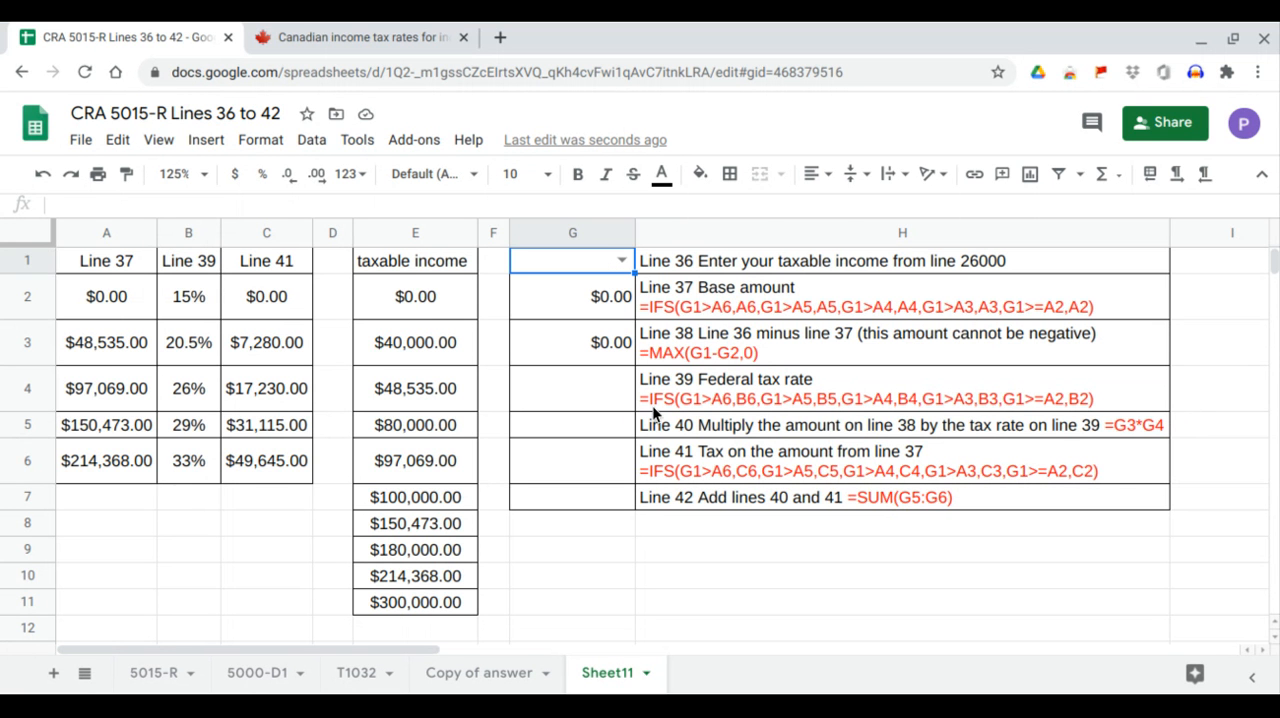
pyautogui.click(97, 475)
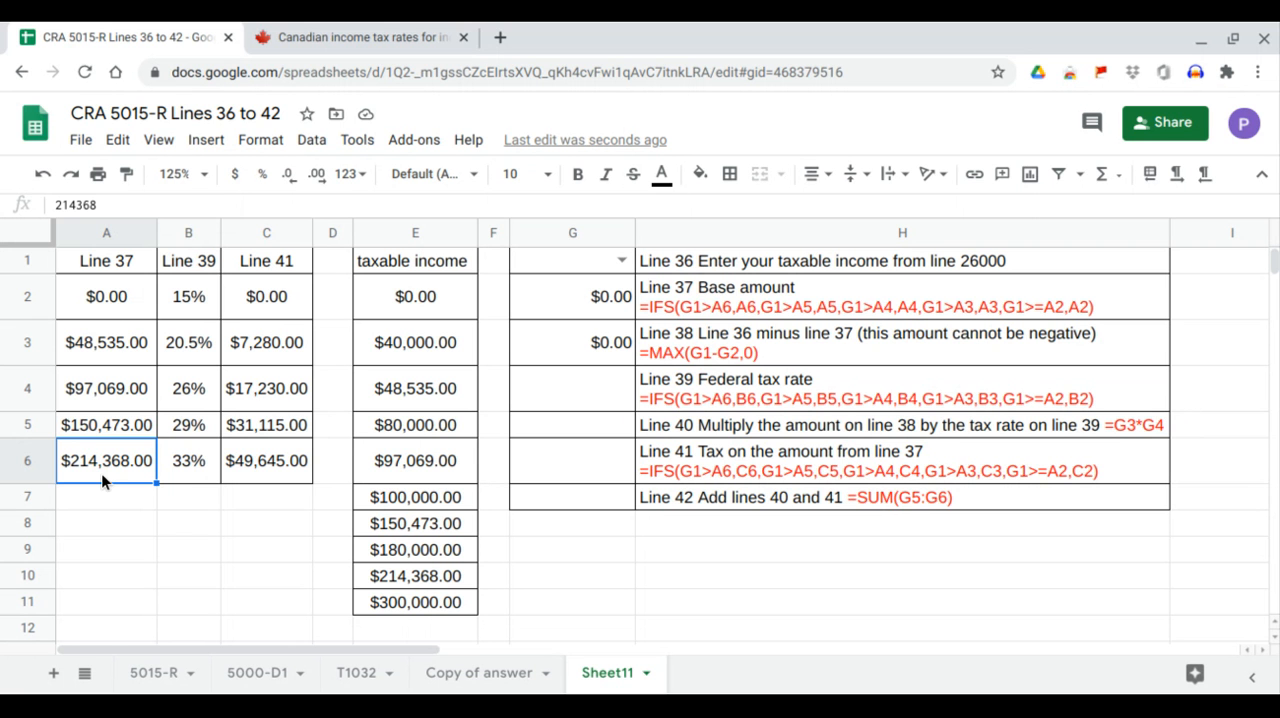
pyautogui.click(186, 469)
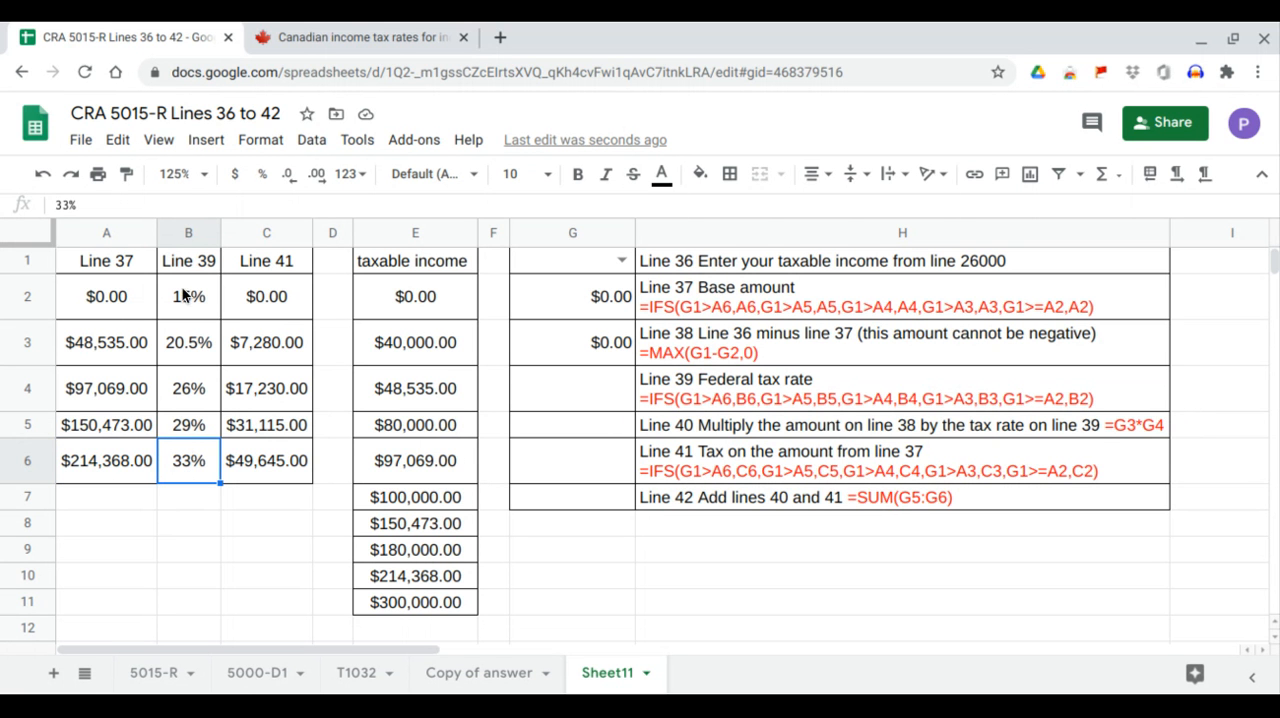
pyautogui.click(725, 404)
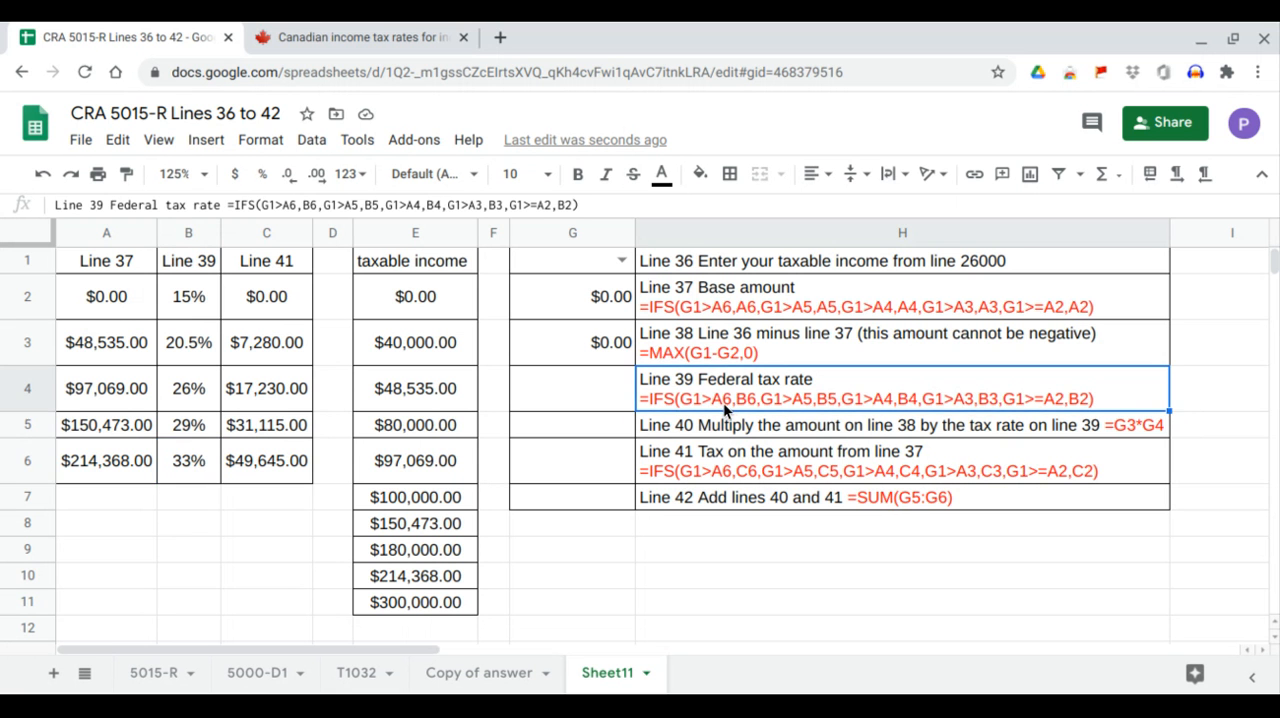
pyautogui.moveTo(580, 205); pyautogui.dragTo(226, 205)
pyautogui.hotkey('ctrl', 'c')
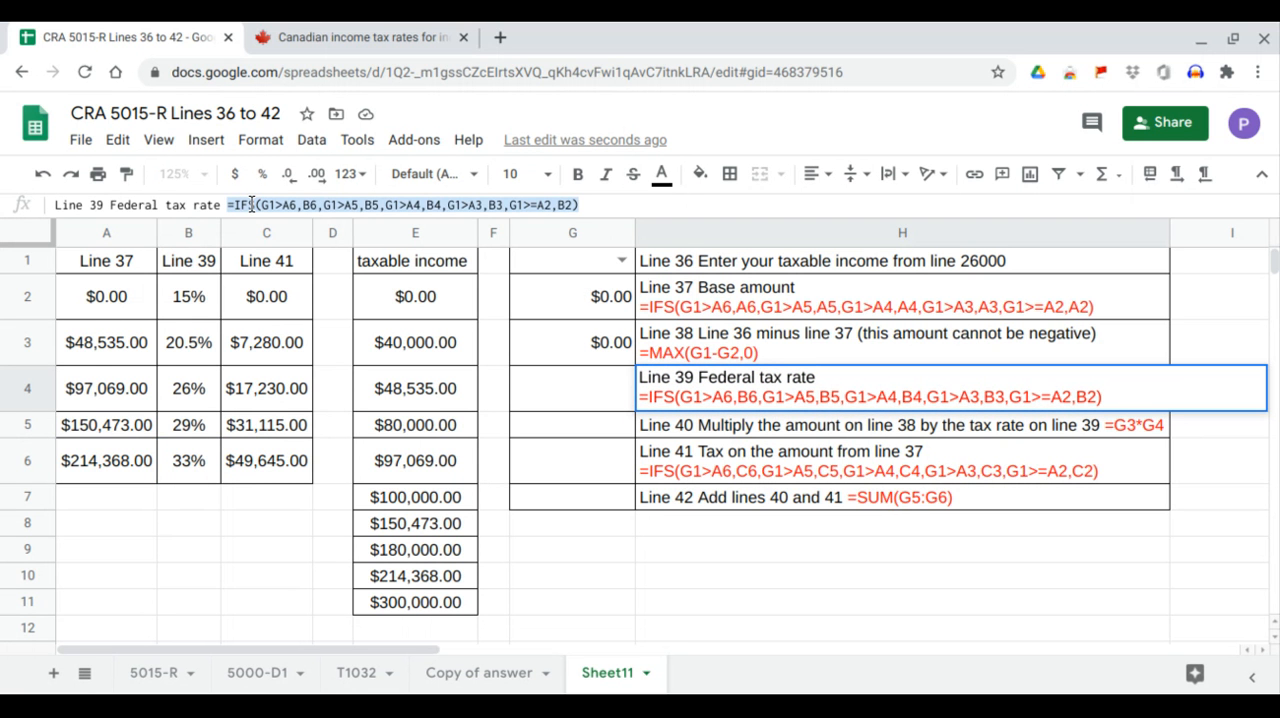
pyautogui.click(583, 406)
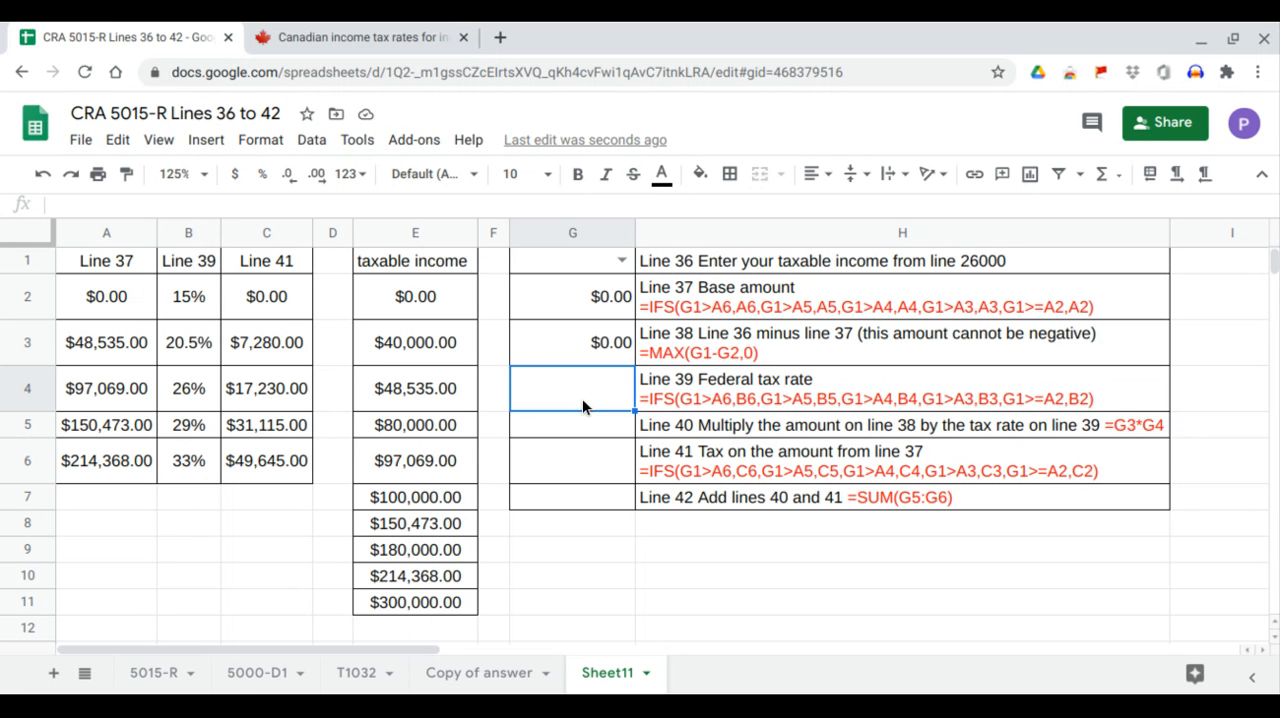
pyautogui.doubleClick(589, 381)
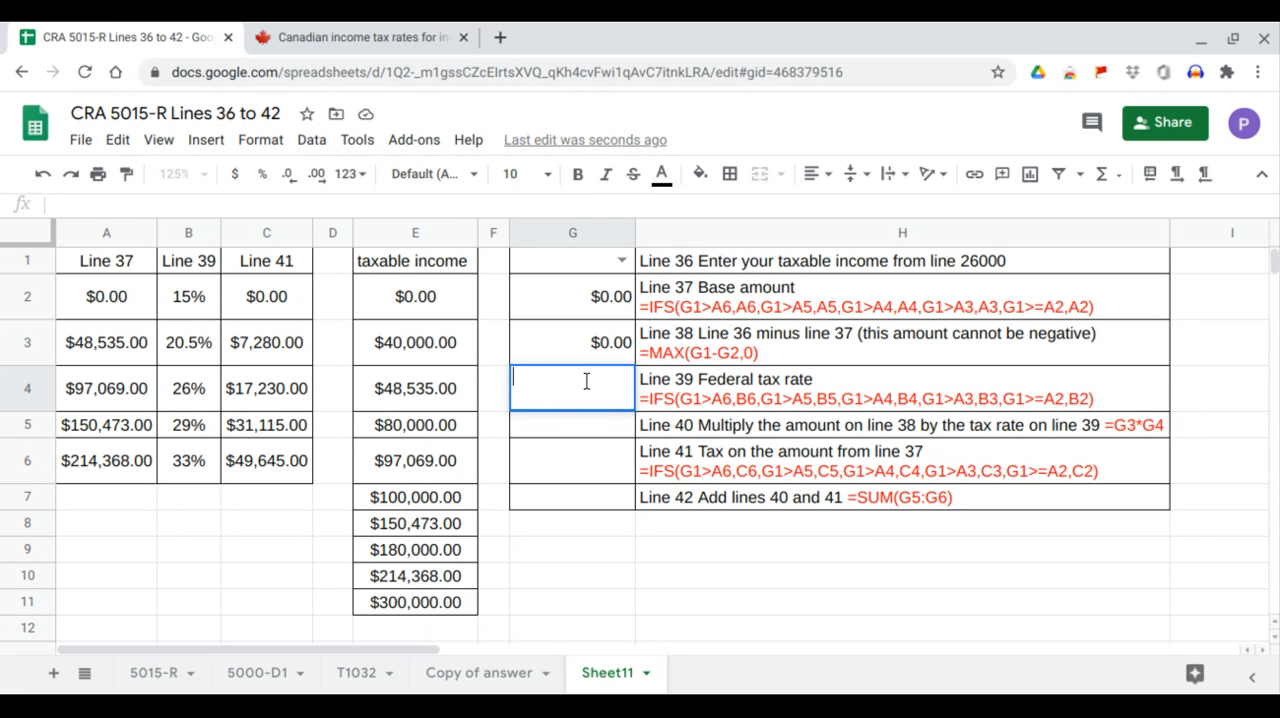
pyautogui.hotkey('ctrl', 'v')
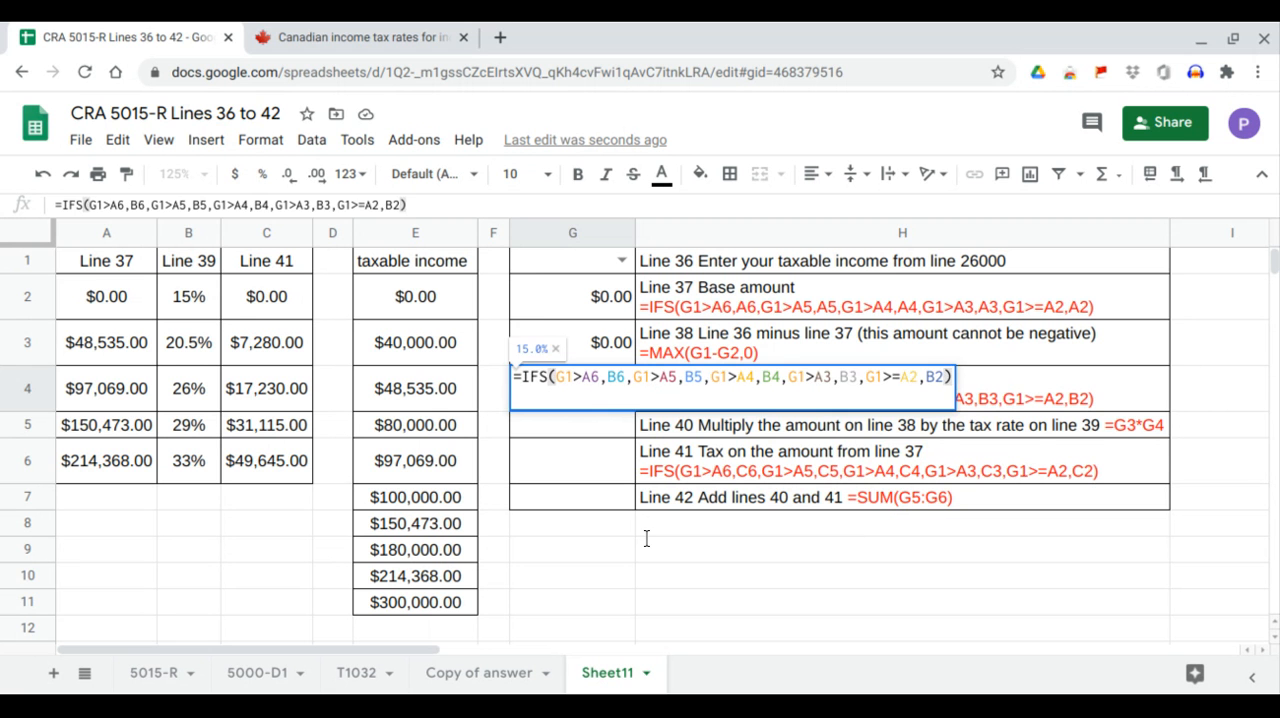
pyautogui.press('Return')
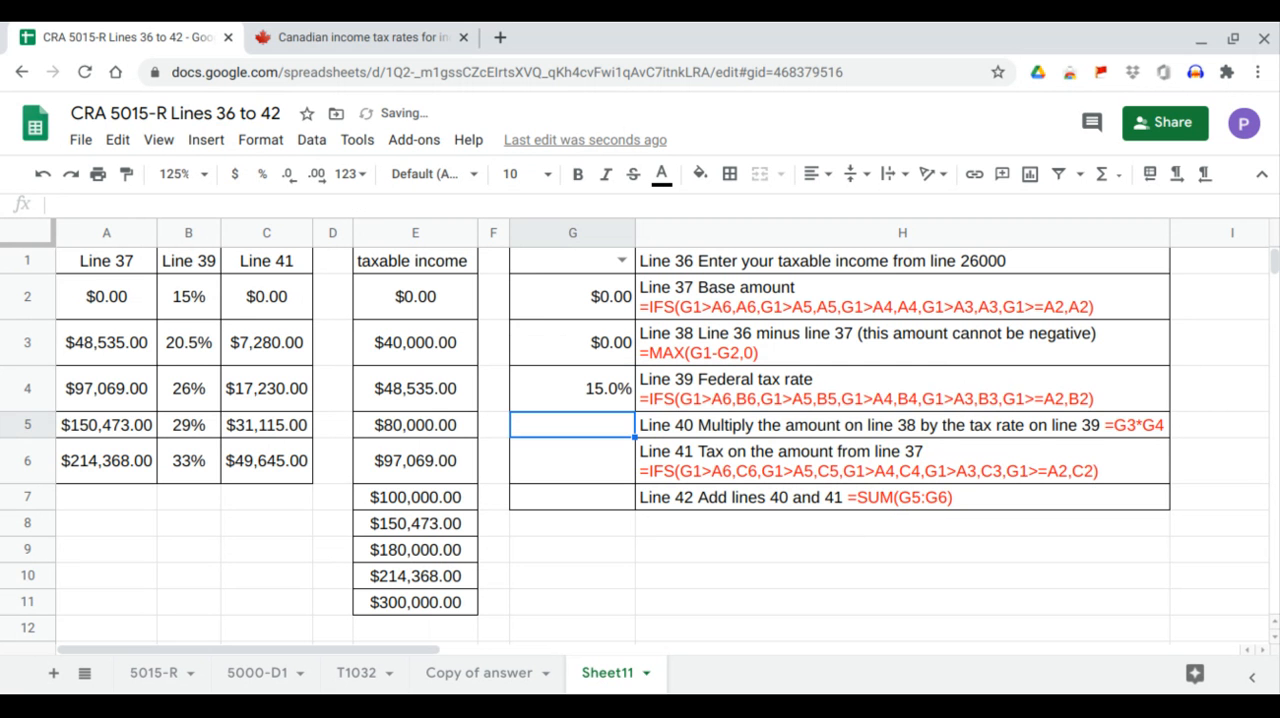
# Copy the Line 40 formula =G3*G4 from the description in H5 into cell G5.
pyautogui.click(669, 426)
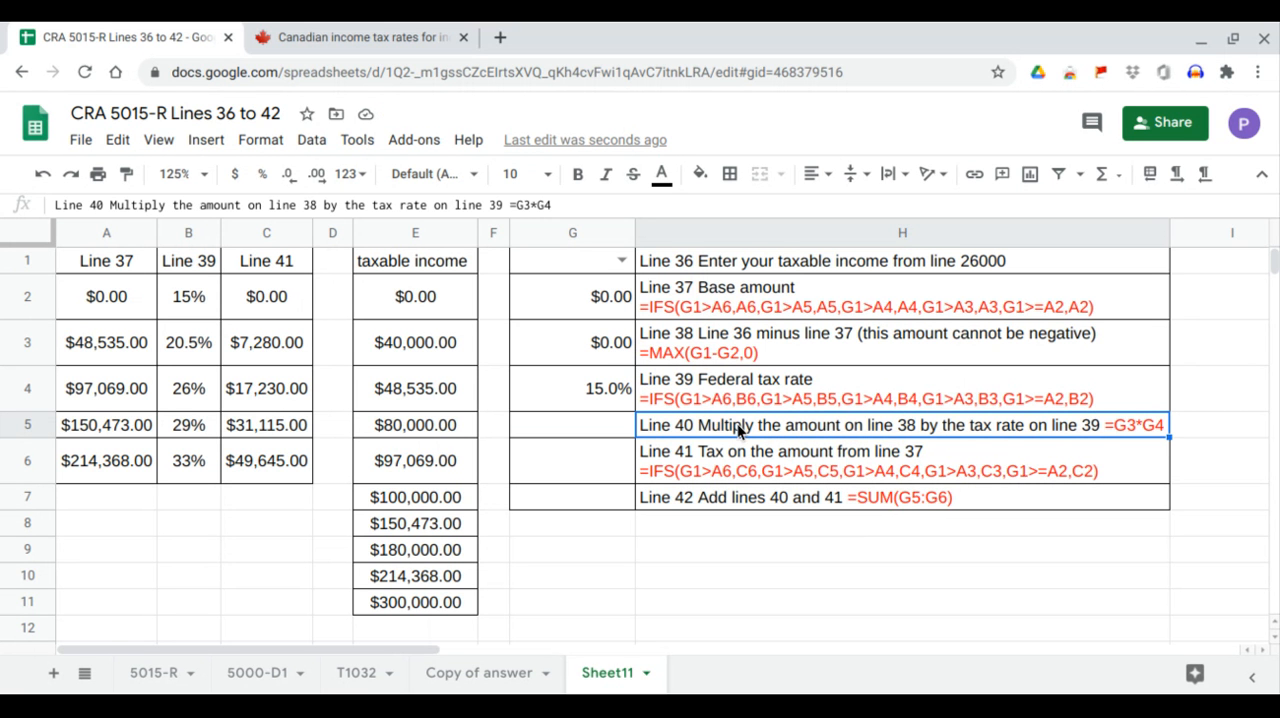
pyautogui.moveTo(551, 205); pyautogui.dragTo(509, 205)
pyautogui.hotkey('ctrl', 'c')
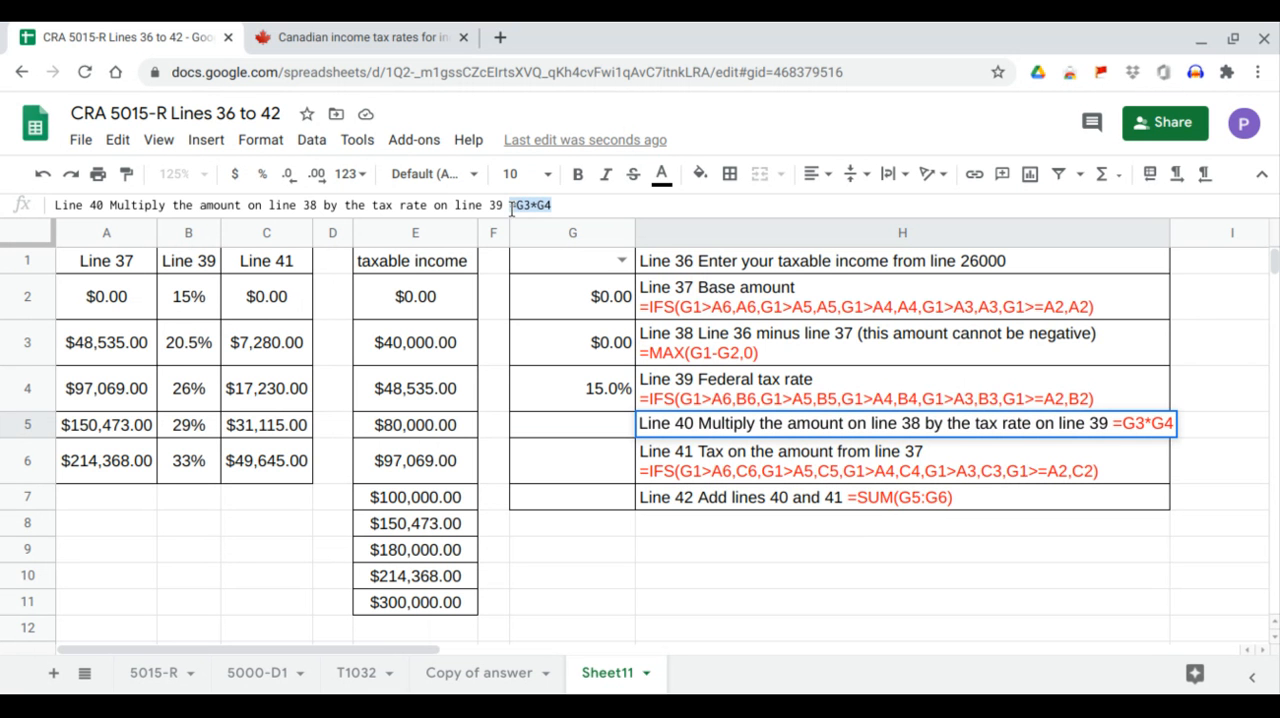
pyautogui.click(600, 423)
pyautogui.doubleClick(601, 417)
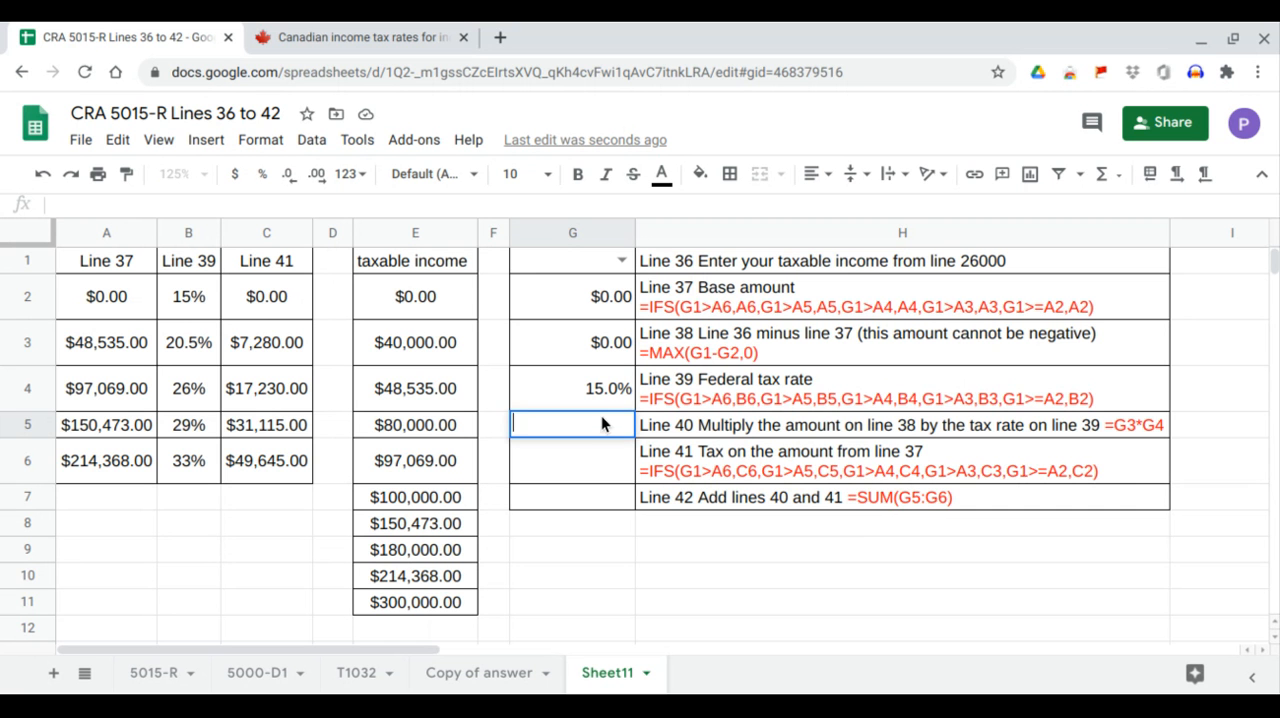
pyautogui.hotkey('ctrl', 'v')
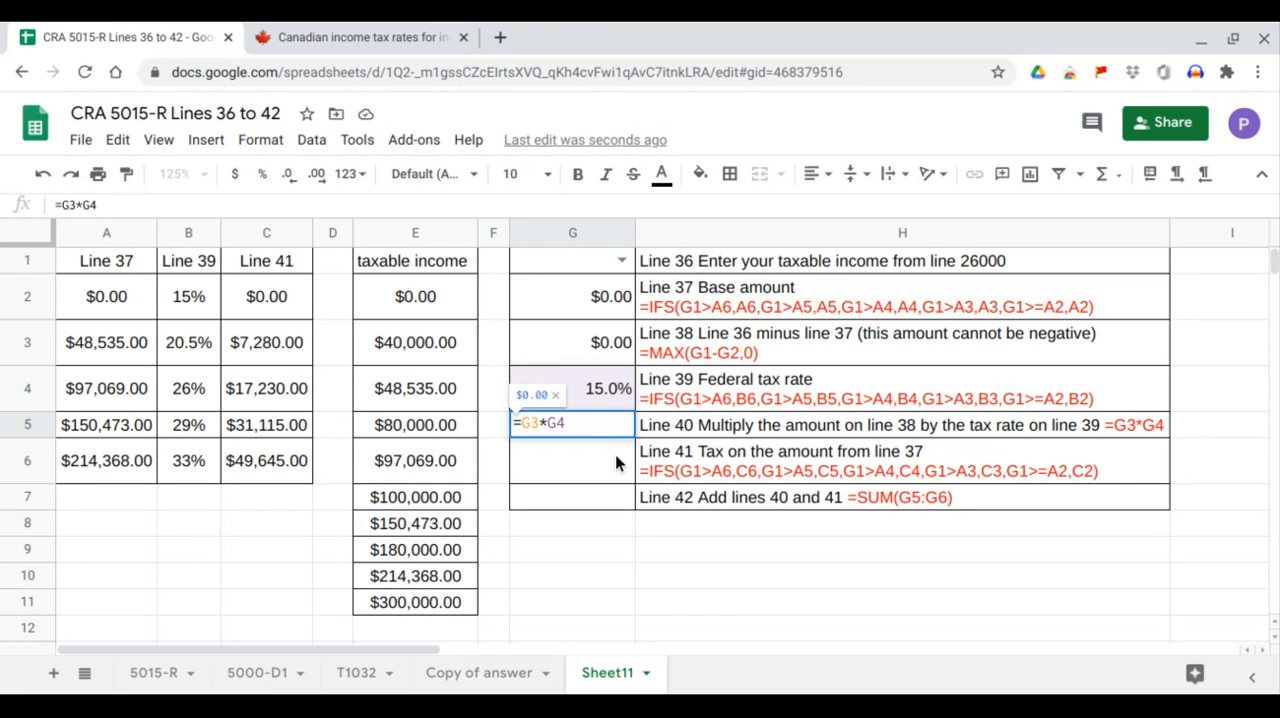
pyautogui.press('Return')
# Examine the Line 41 description in H6 against the C1:C6 amounts, the top bracket in A6 and the income cell G1.
pyautogui.click(674, 454)
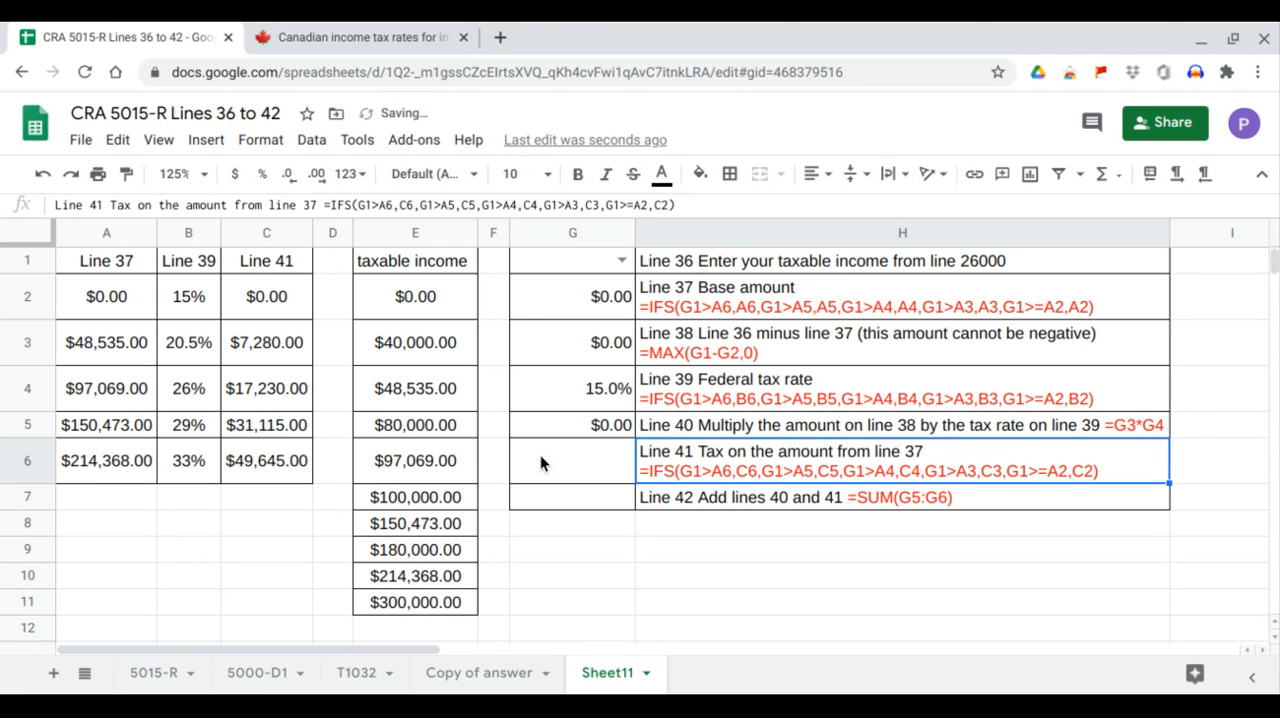
pyautogui.moveTo(262, 260); pyautogui.dragTo(266, 471)
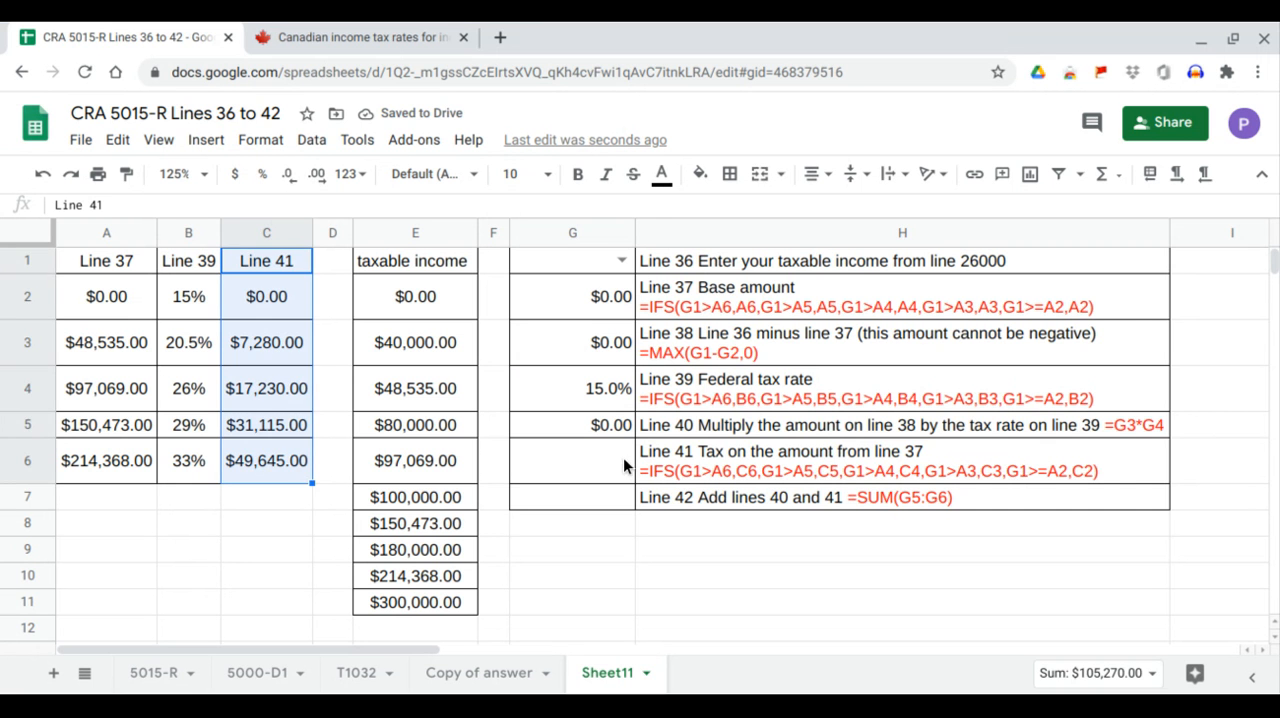
pyautogui.click(680, 472)
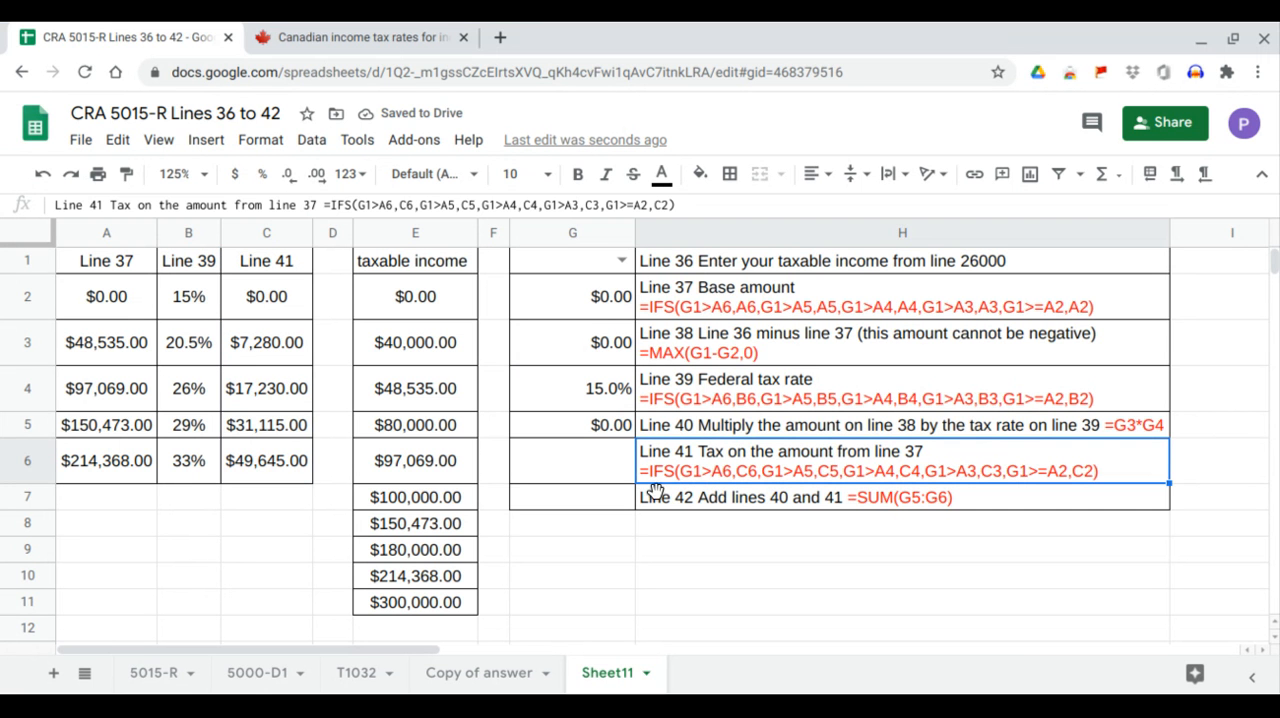
pyautogui.click(134, 469)
pyautogui.click(585, 265)
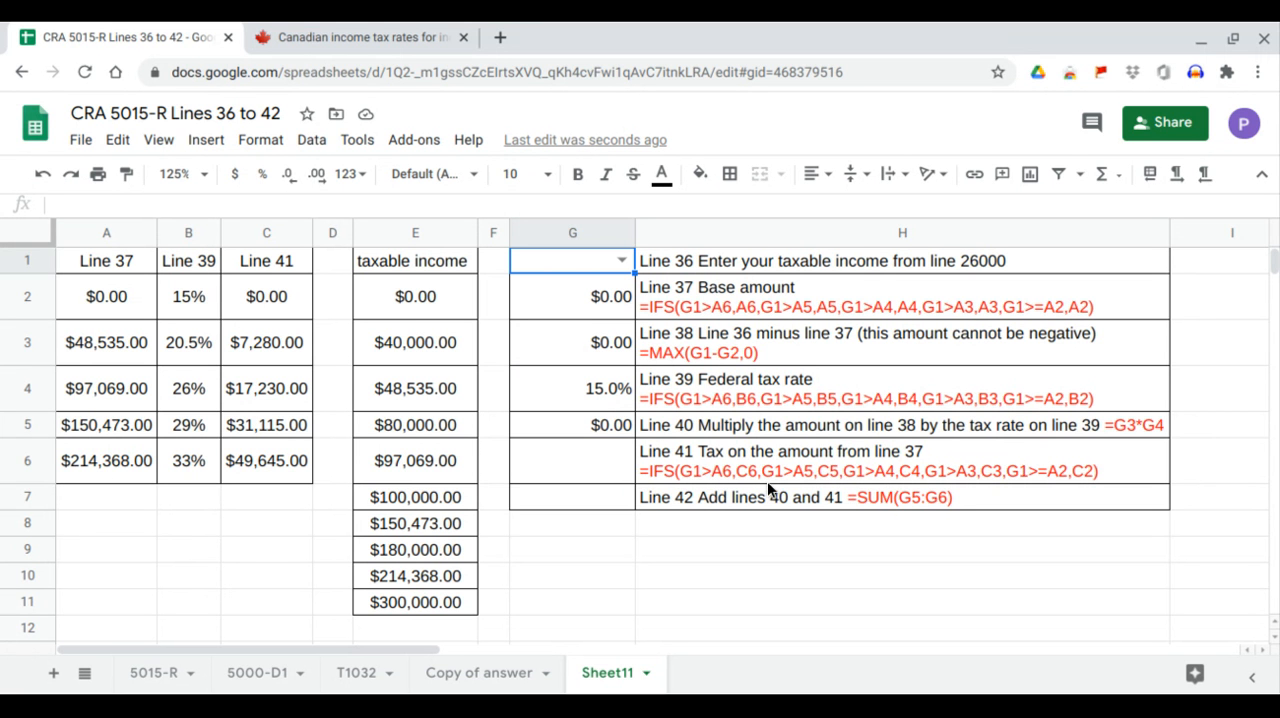
pyautogui.click(290, 470)
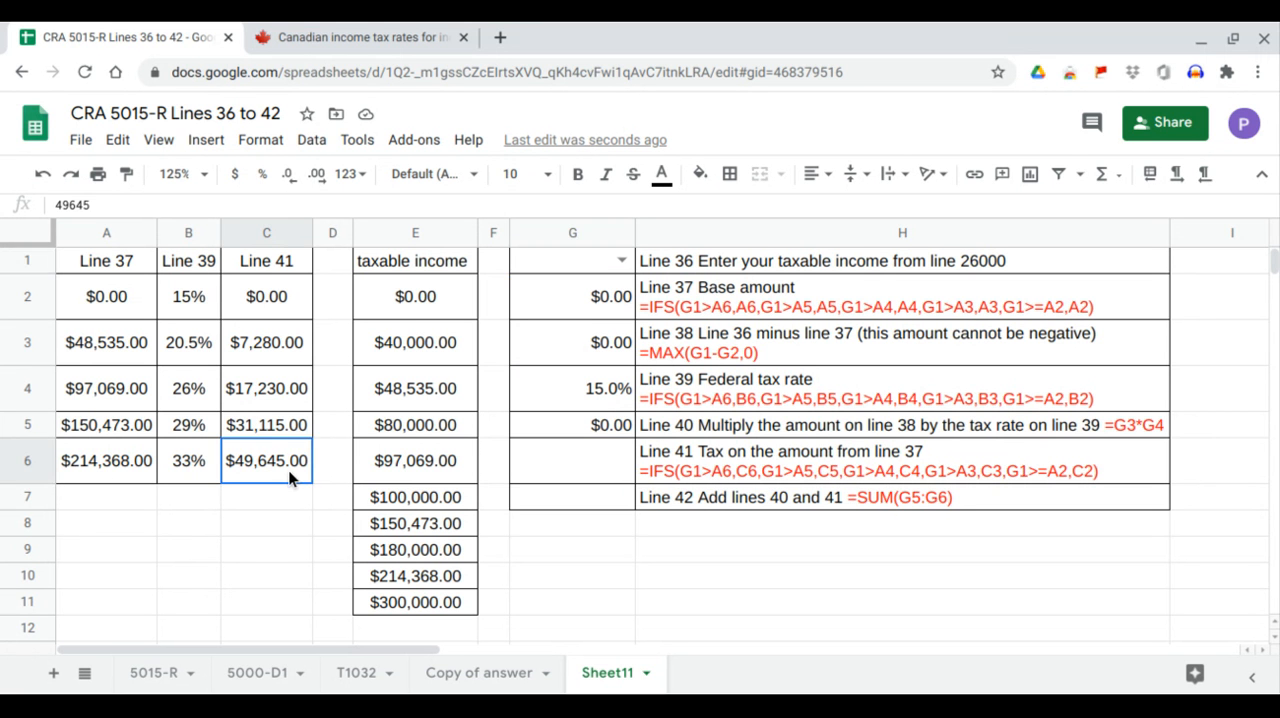
pyautogui.click(566, 461)
# Copy the Line 41 tax formula from the H6 text into G6: =IFS(G1>A6,C6,G1>A5,C5,G1>A4,C4,G1>A3,C3,G1>=A2,C2).
pyautogui.click(710, 458)
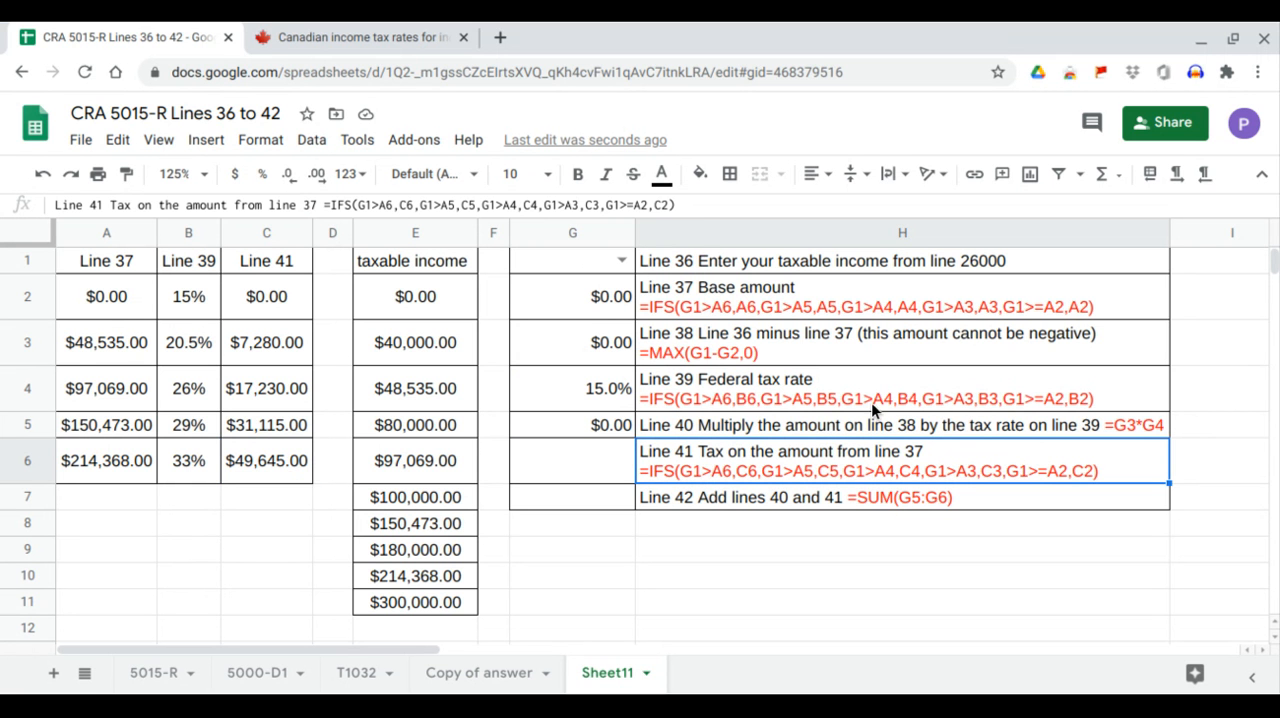
pyautogui.moveTo(677, 205); pyautogui.dragTo(321, 207)
pyautogui.hotkey('ctrl', 'c')
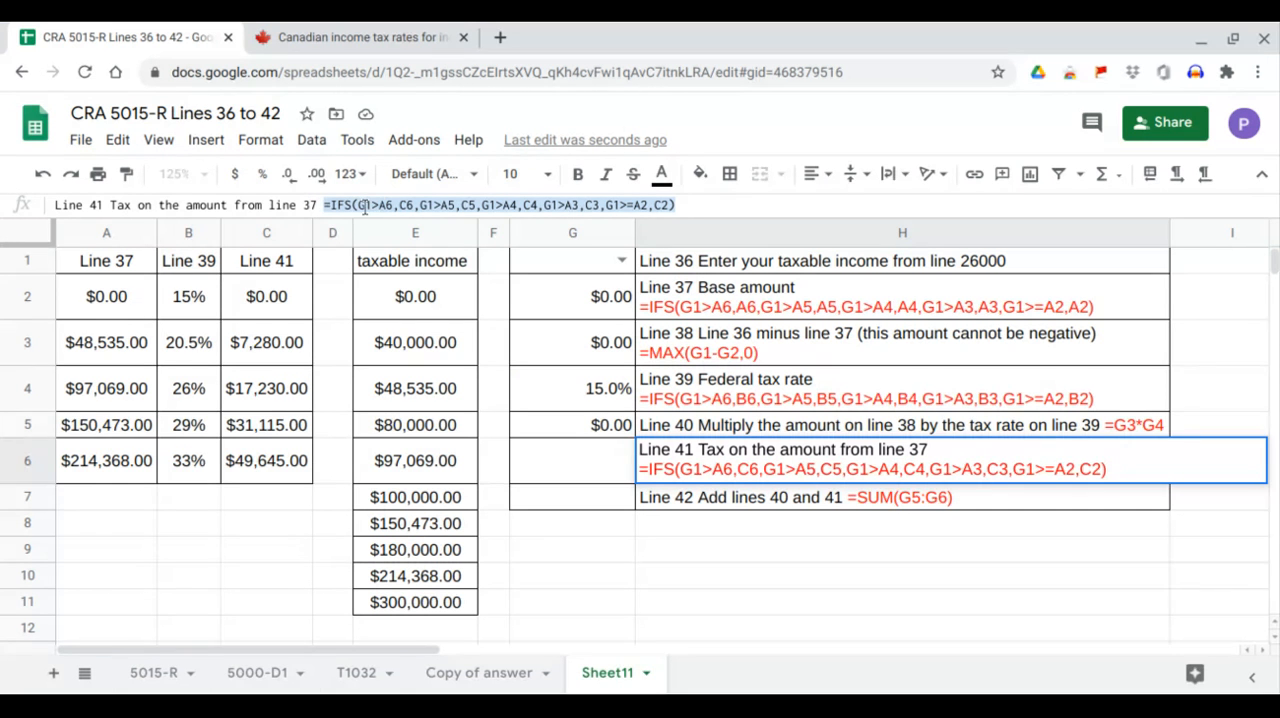
pyautogui.press('Escape')
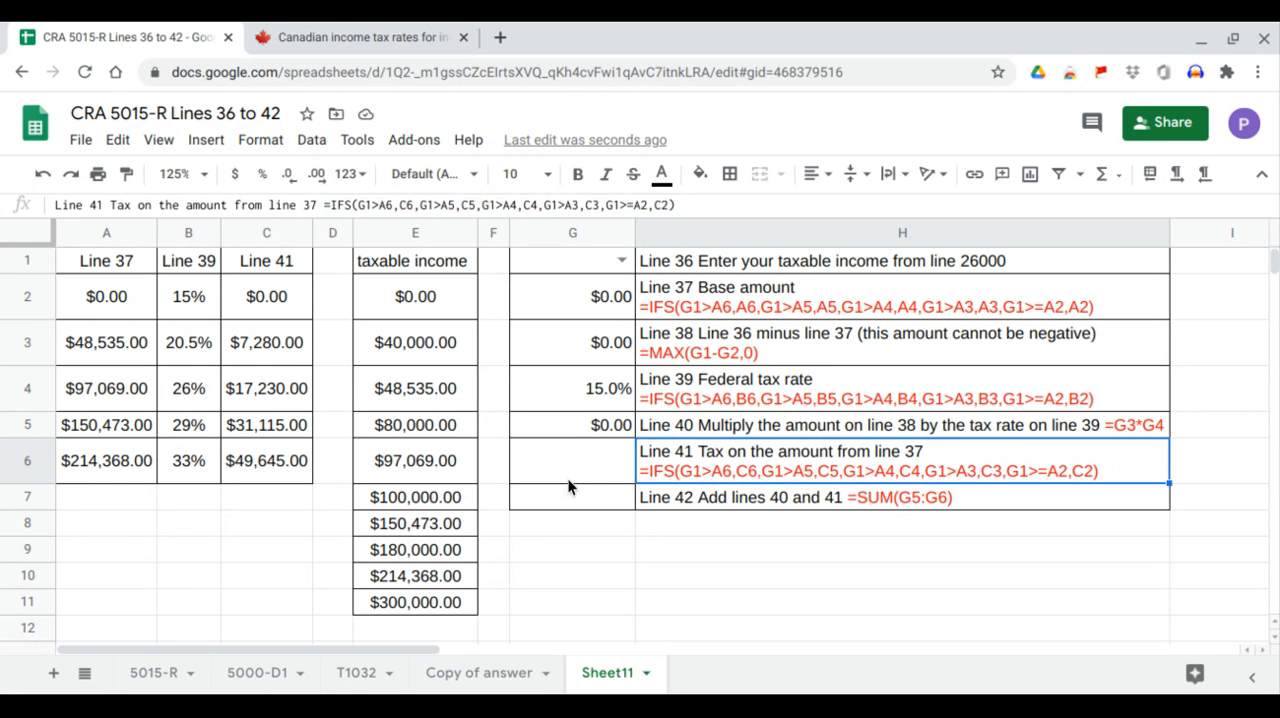
pyautogui.doubleClick(595, 461)
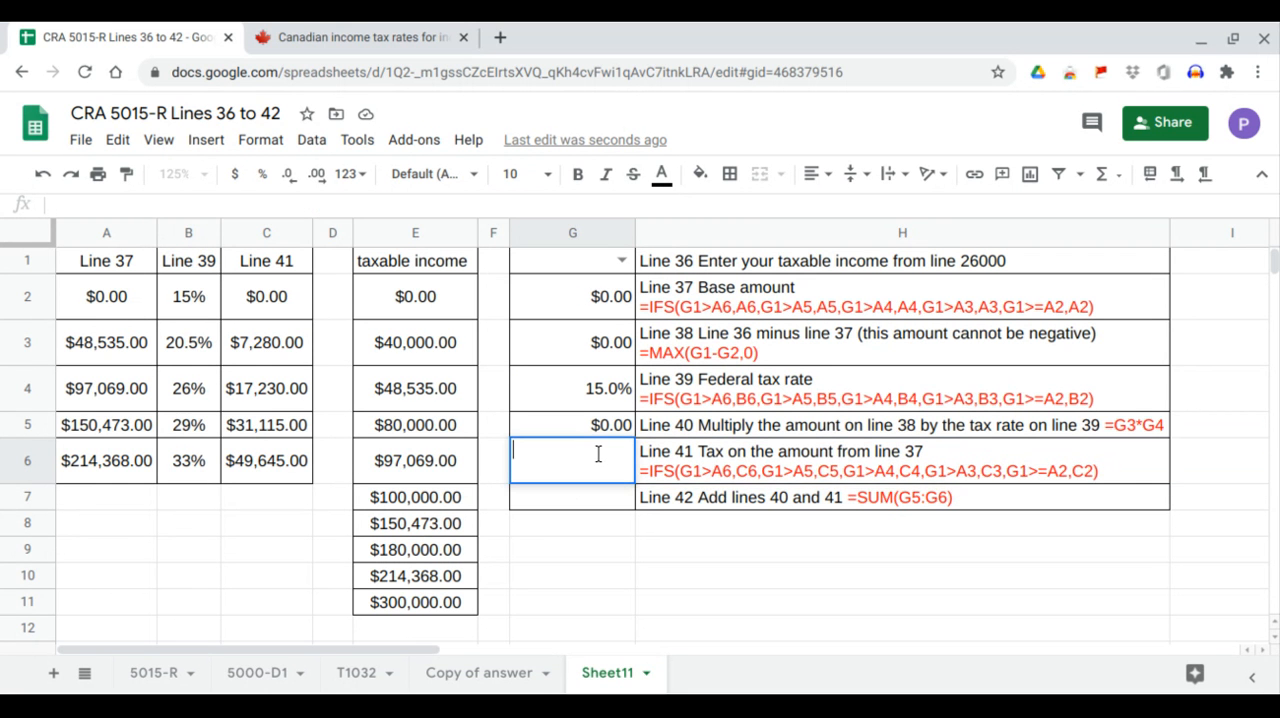
pyautogui.hotkey('ctrl', 'v')
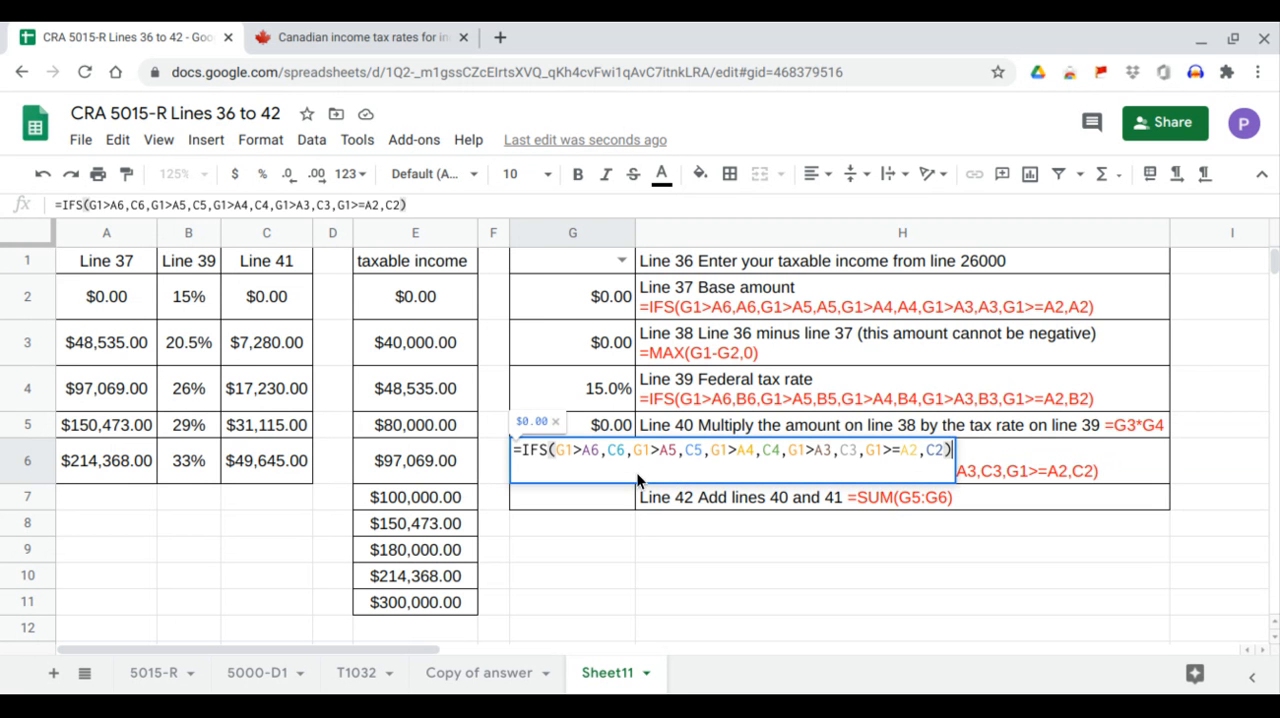
pyautogui.press('Return')
# Copy the Line 42 formula =SUM(G5:G6) from the description in H7 into cell G7.
pyautogui.click(700, 497)
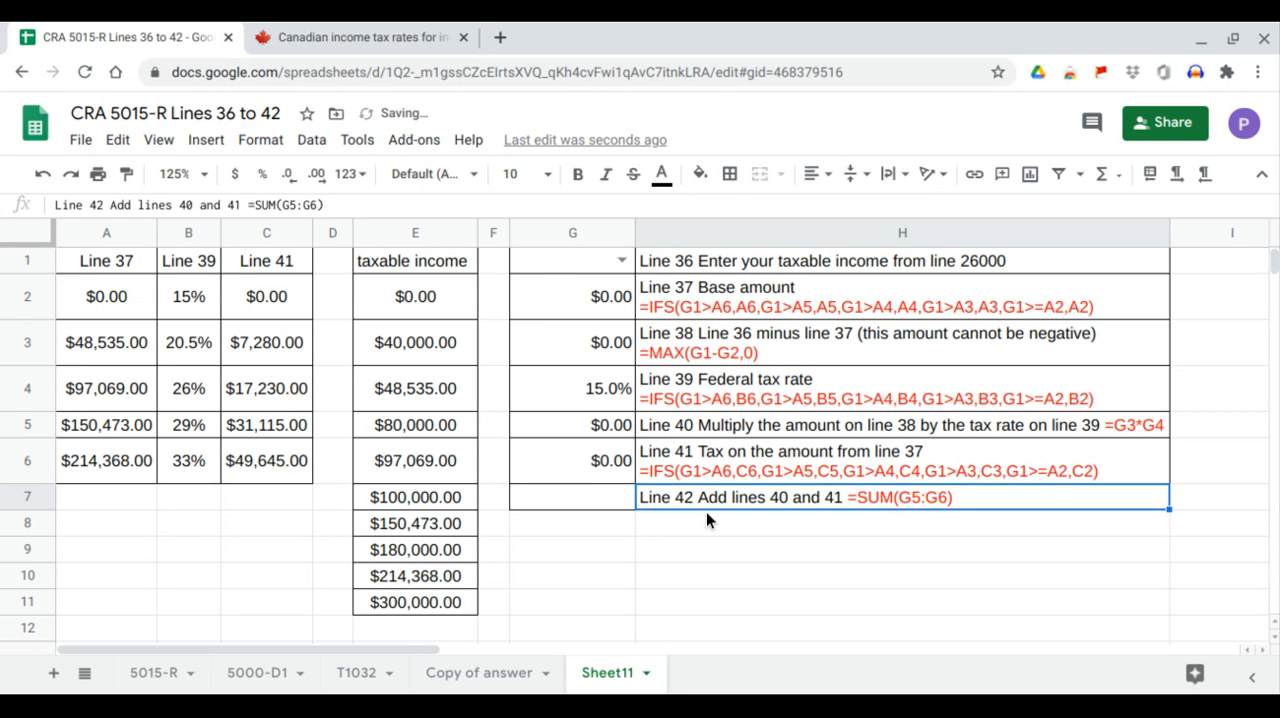
pyautogui.moveTo(597, 427); pyautogui.dragTo(602, 457)
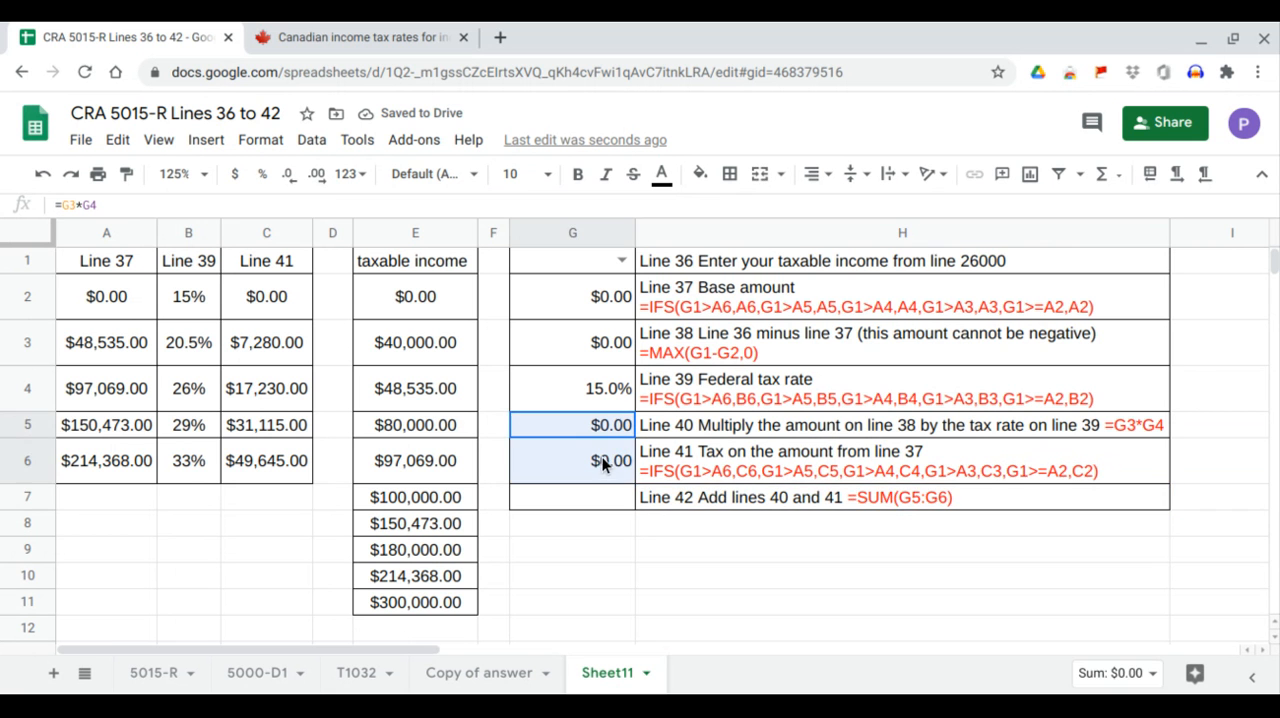
pyautogui.click(692, 493)
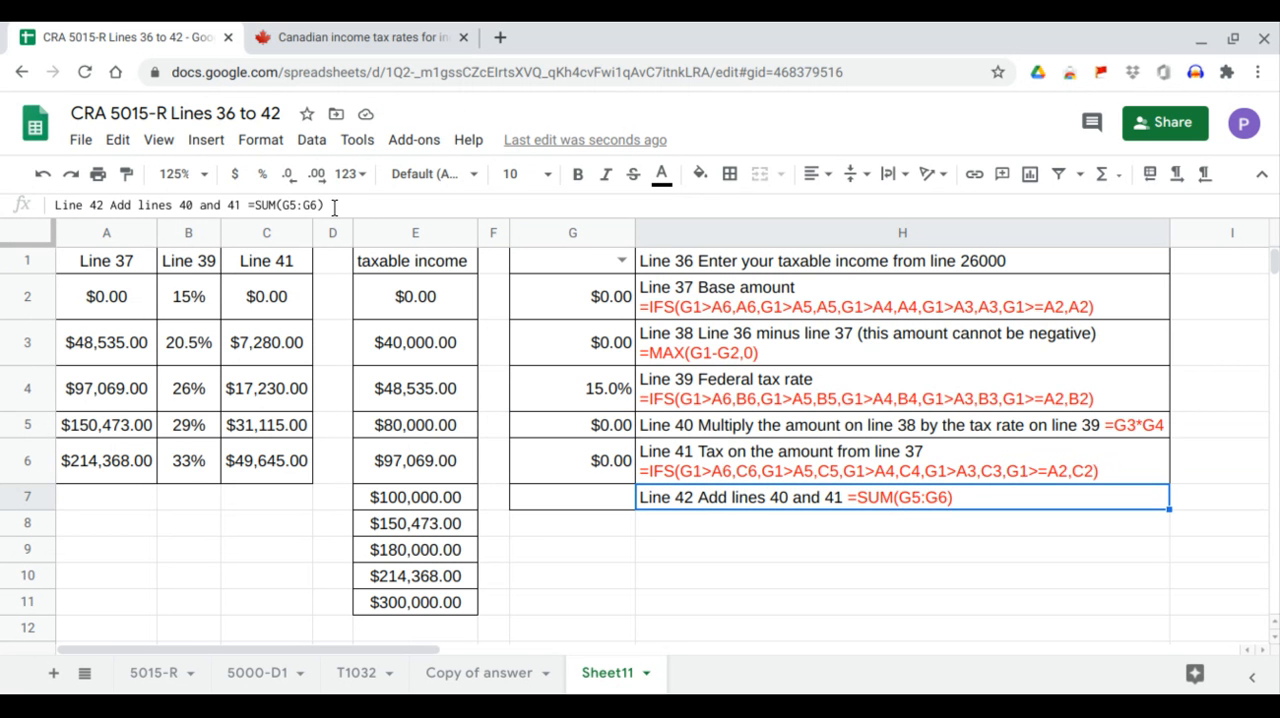
pyautogui.moveTo(324, 205); pyautogui.dragTo(250, 205)
pyautogui.hotkey('ctrl', 'c')
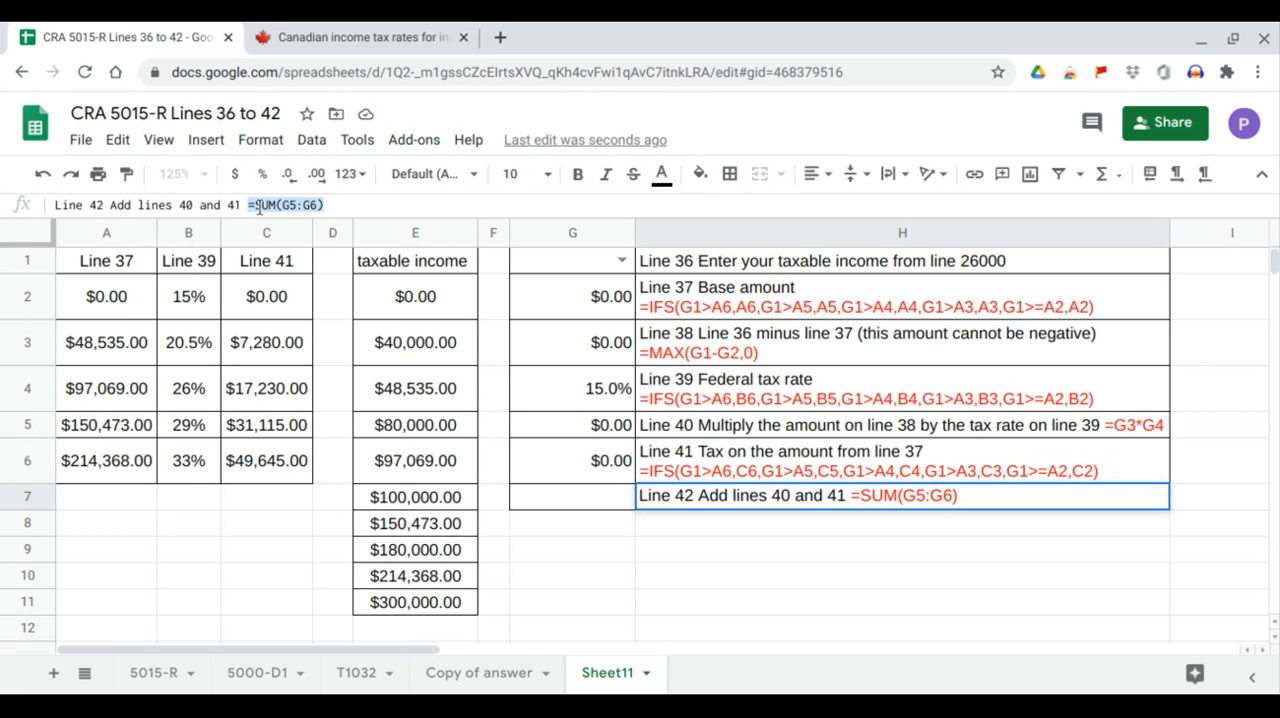
pyautogui.click(560, 505)
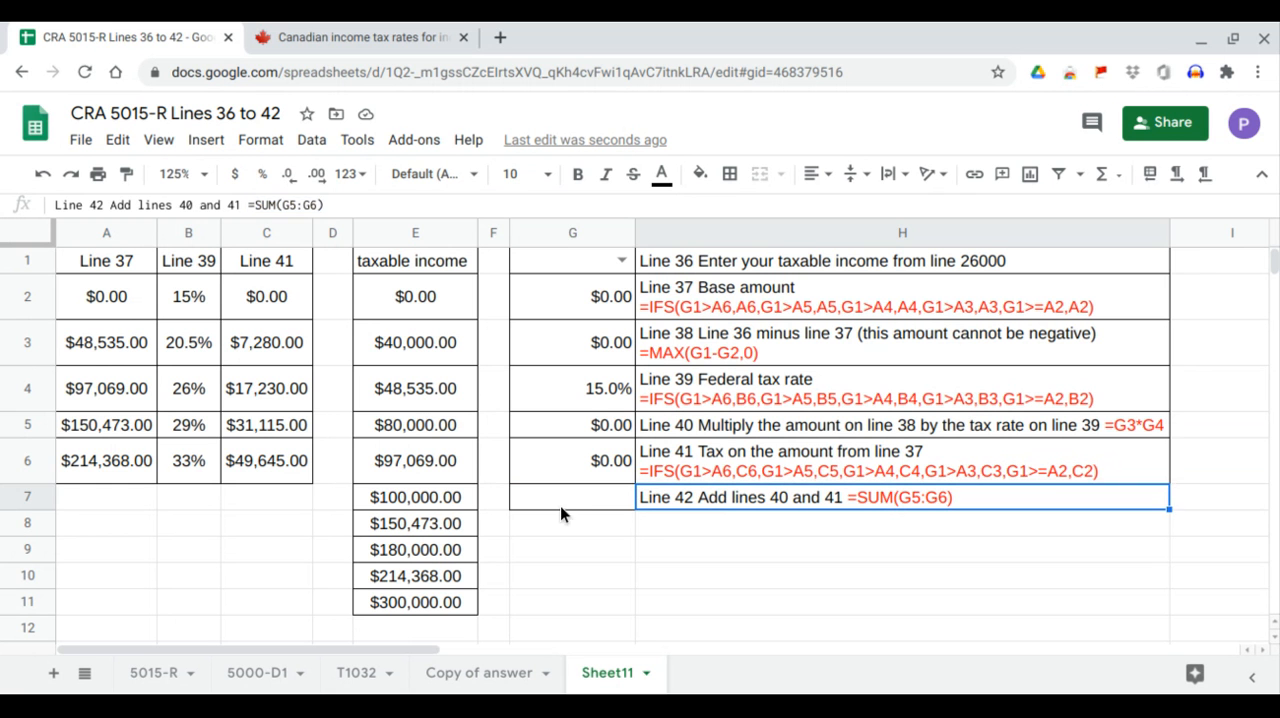
pyautogui.doubleClick(586, 500)
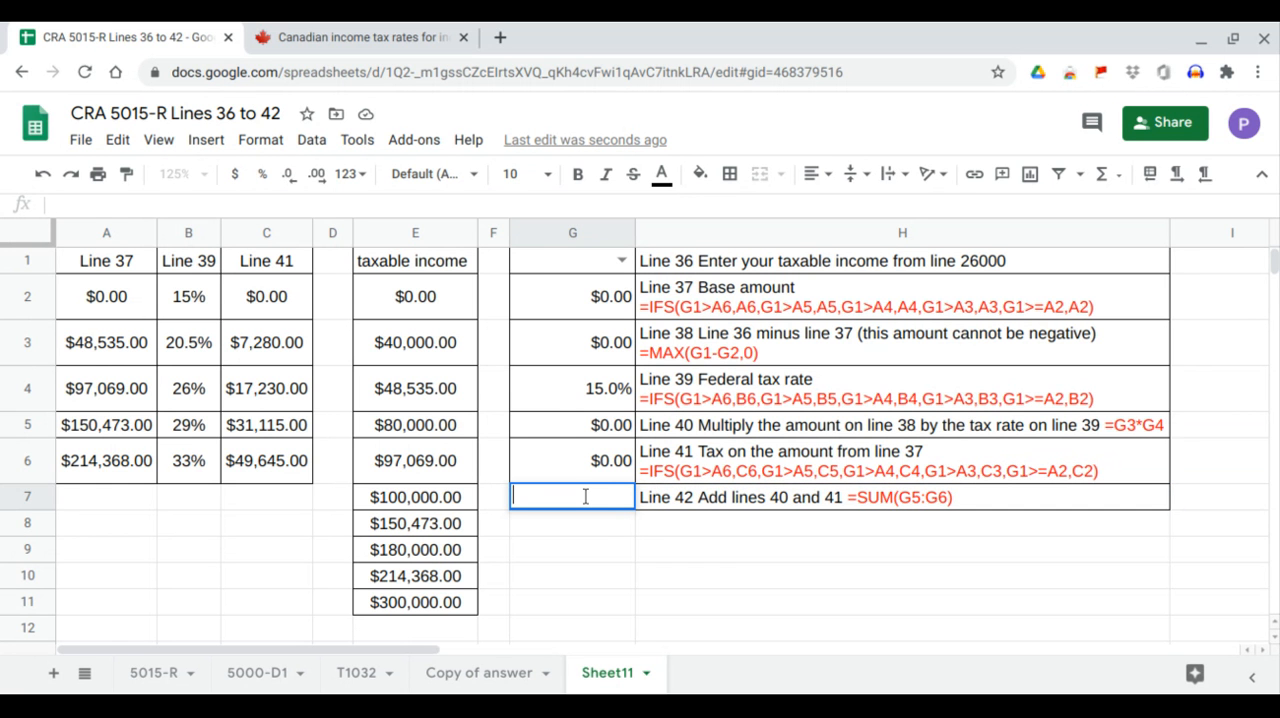
pyautogui.hotkey('ctrl', 'v')
pyautogui.press('Return')
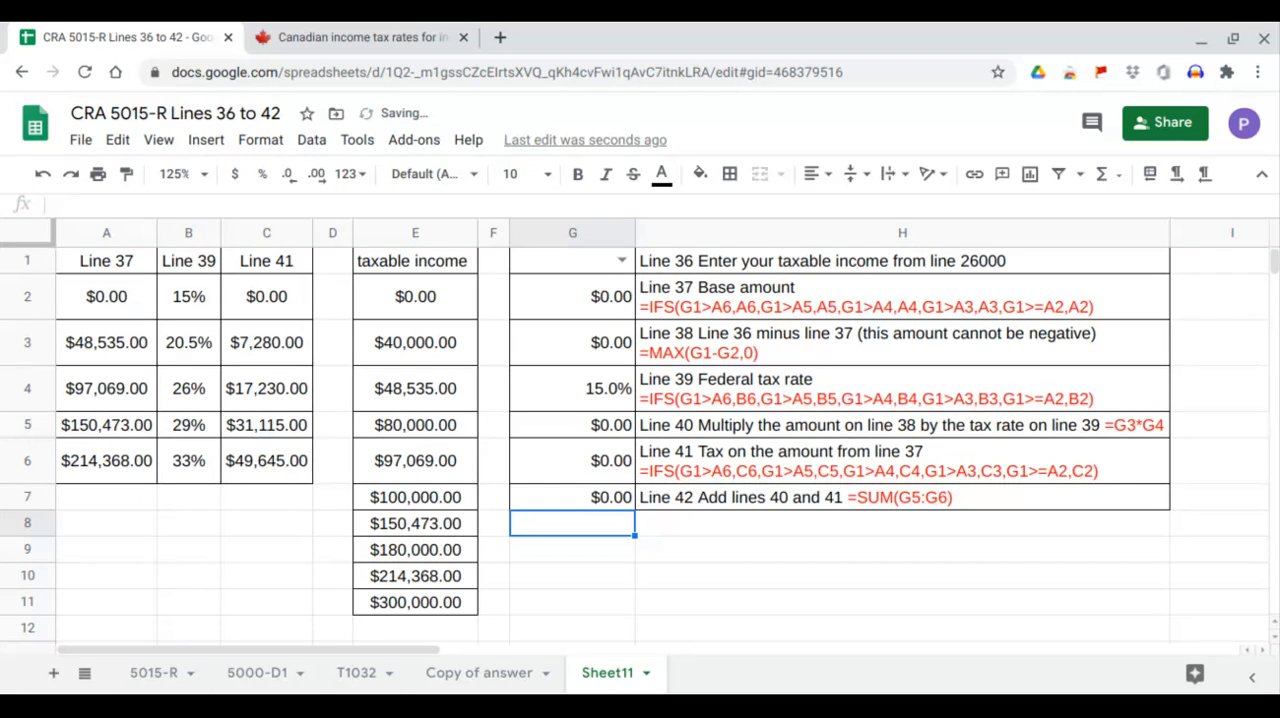
# Test the calculator by choosing a taxable income of 0 and 40000 in G1.
pyautogui.click(622, 262)
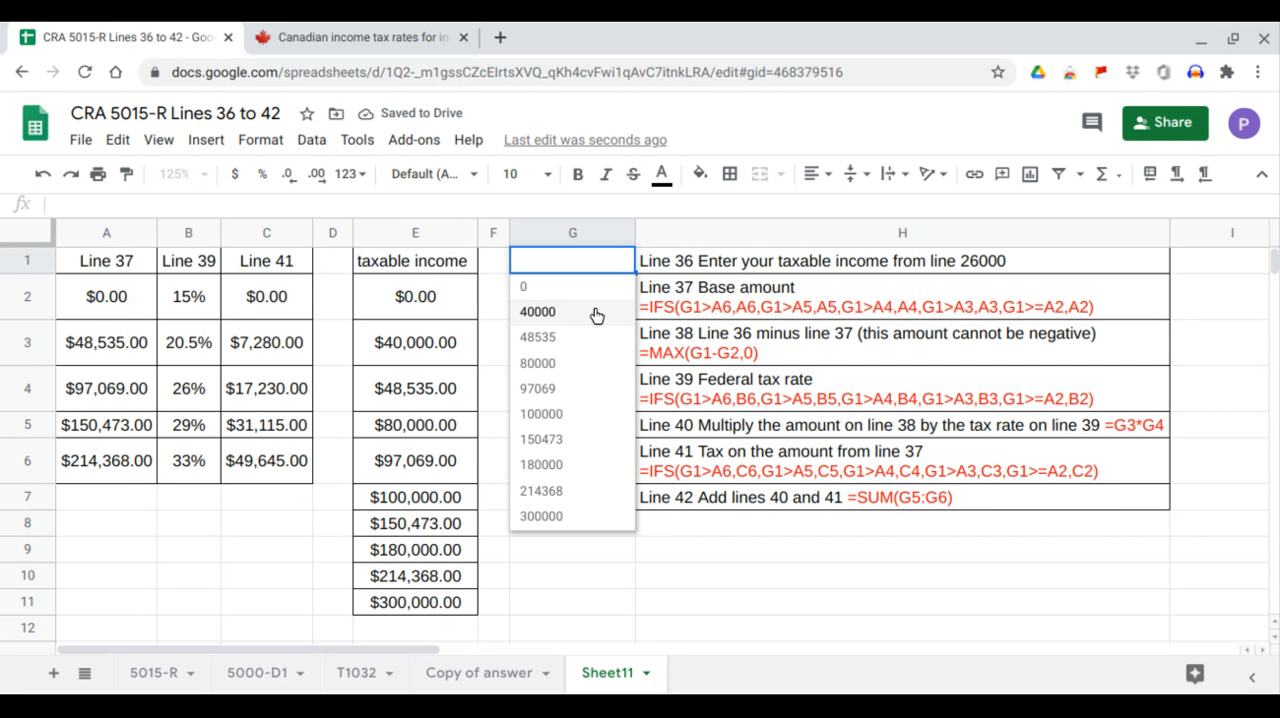
pyautogui.click(581, 288)
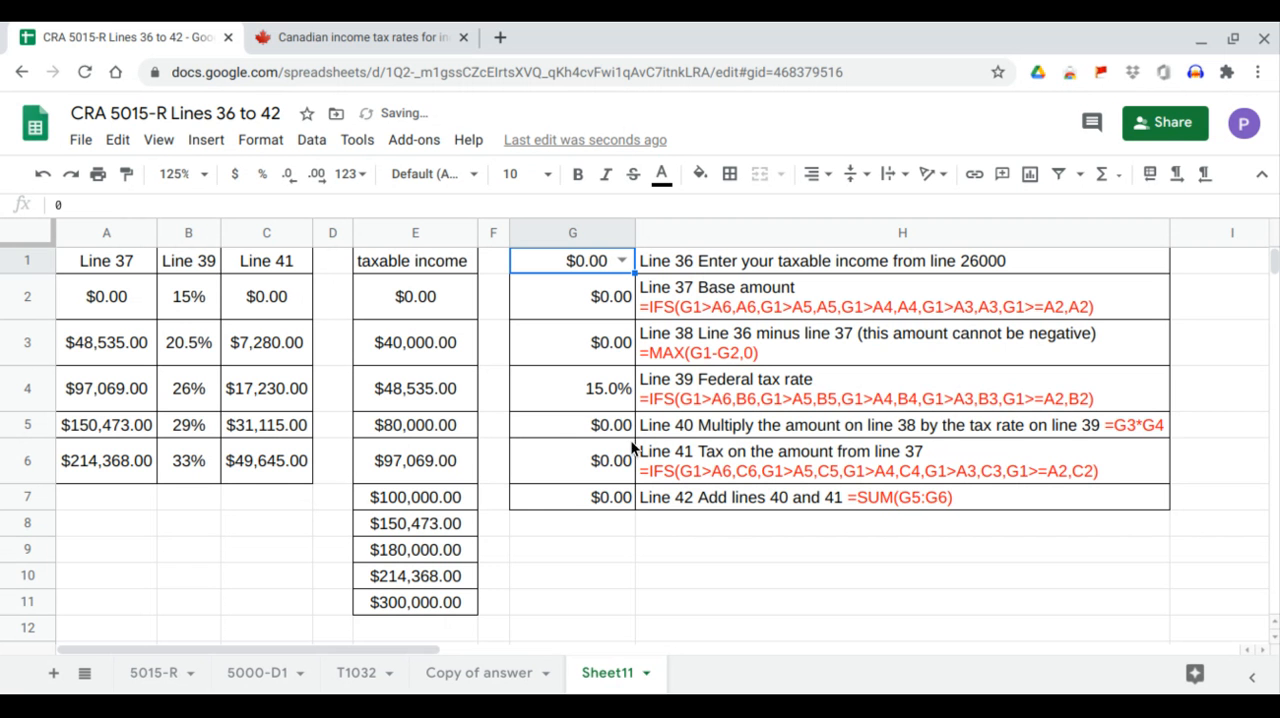
pyautogui.click(624, 262)
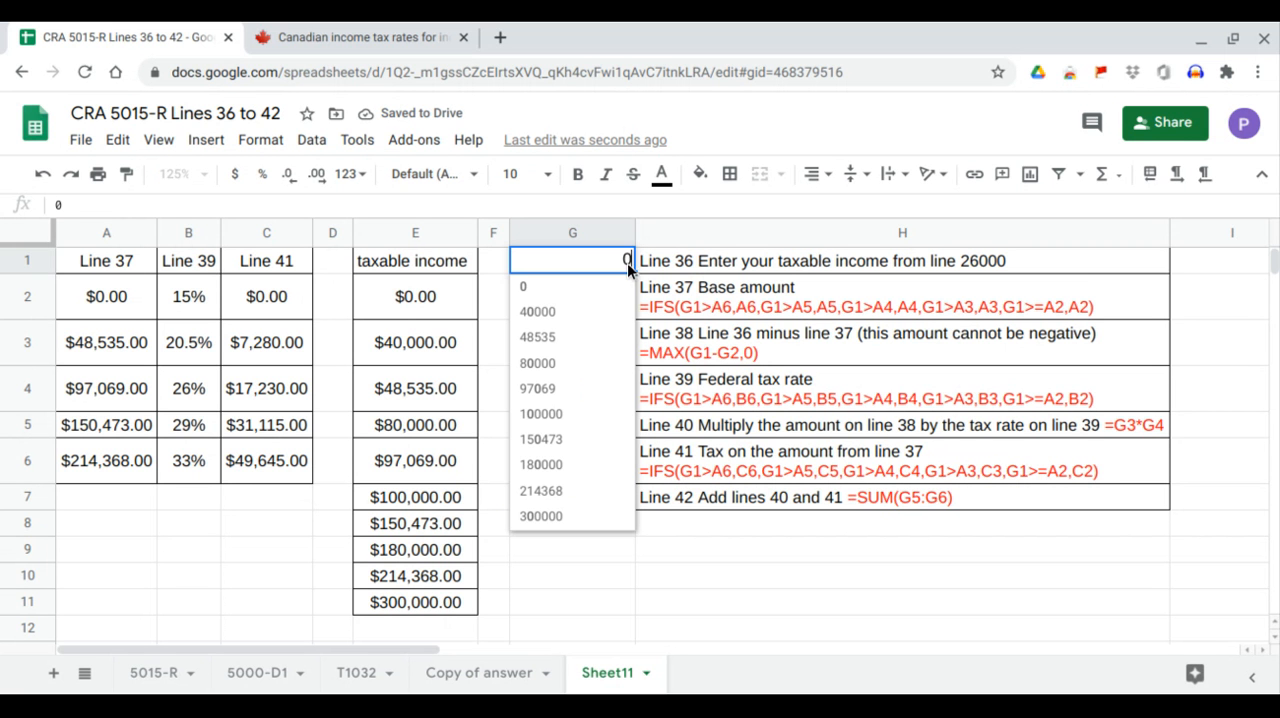
pyautogui.click(586, 318)
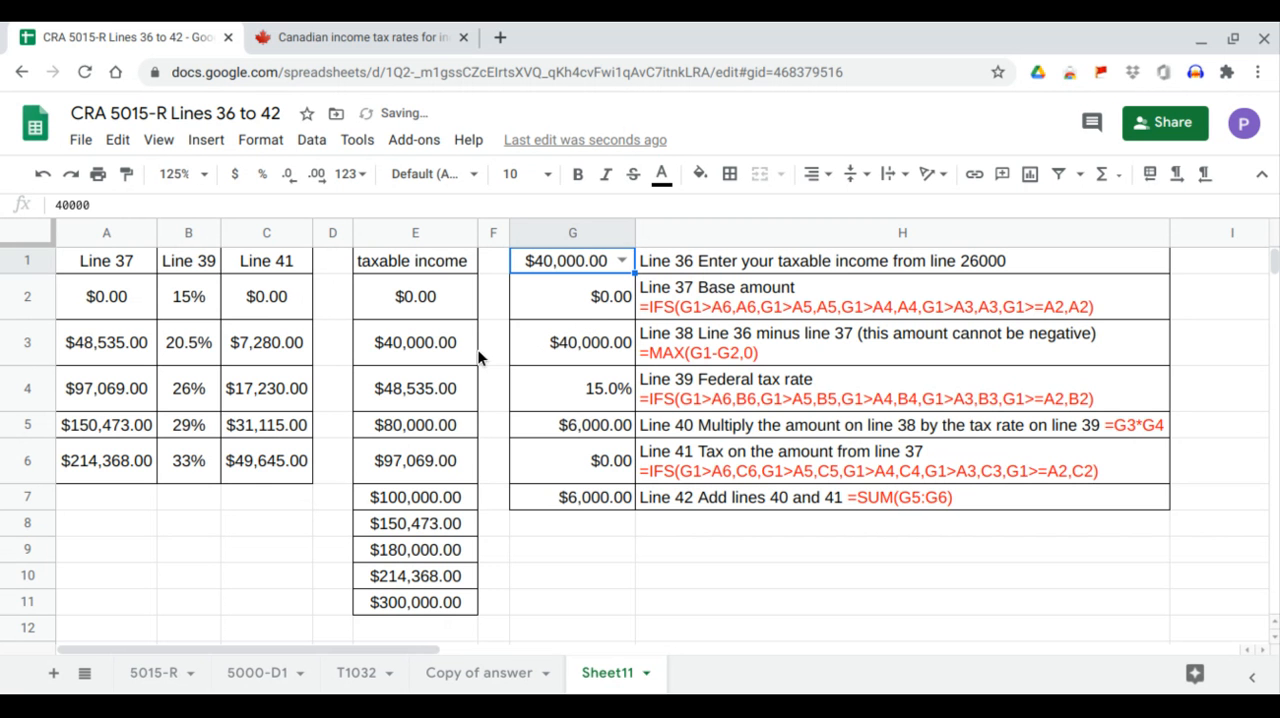
# Compare the 40000 income with the Line 37 brackets in A2:A3, checking the base amount in G2 and rate in G4.
pyautogui.moveTo(144, 298); pyautogui.dragTo(135, 345)
pyautogui.click(138, 309)
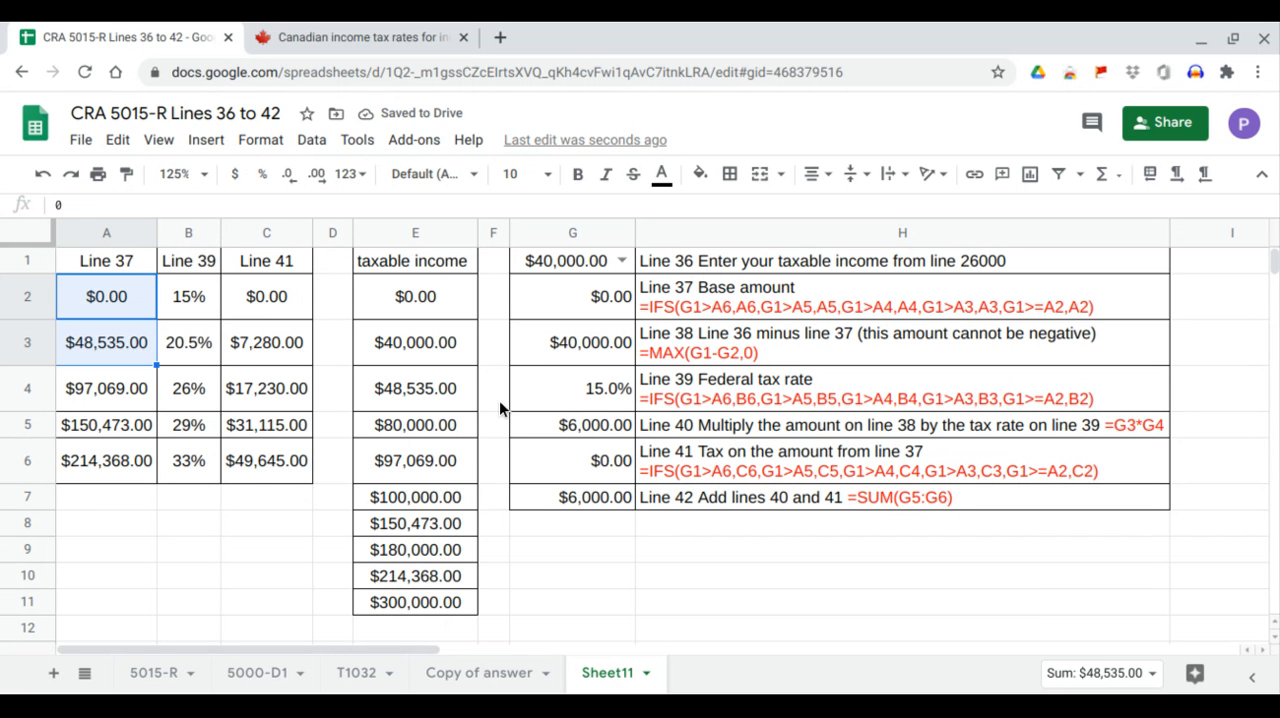
pyautogui.click(595, 390)
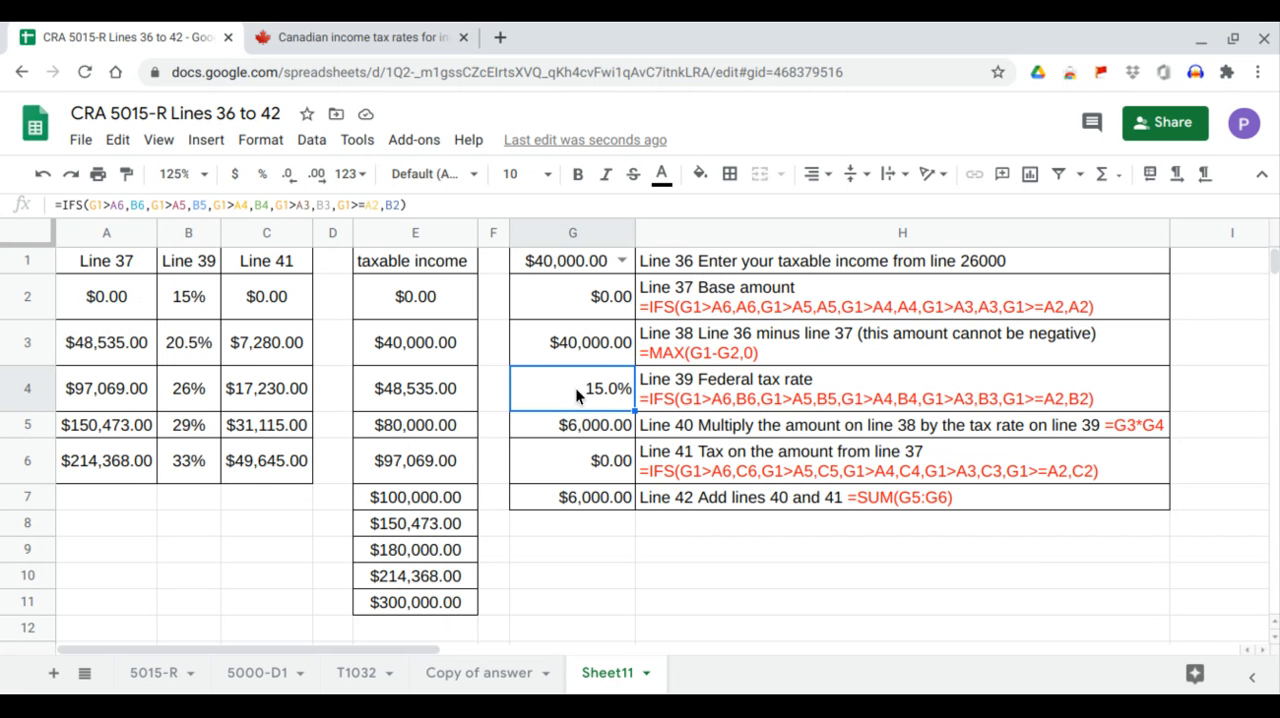
pyautogui.click(186, 318)
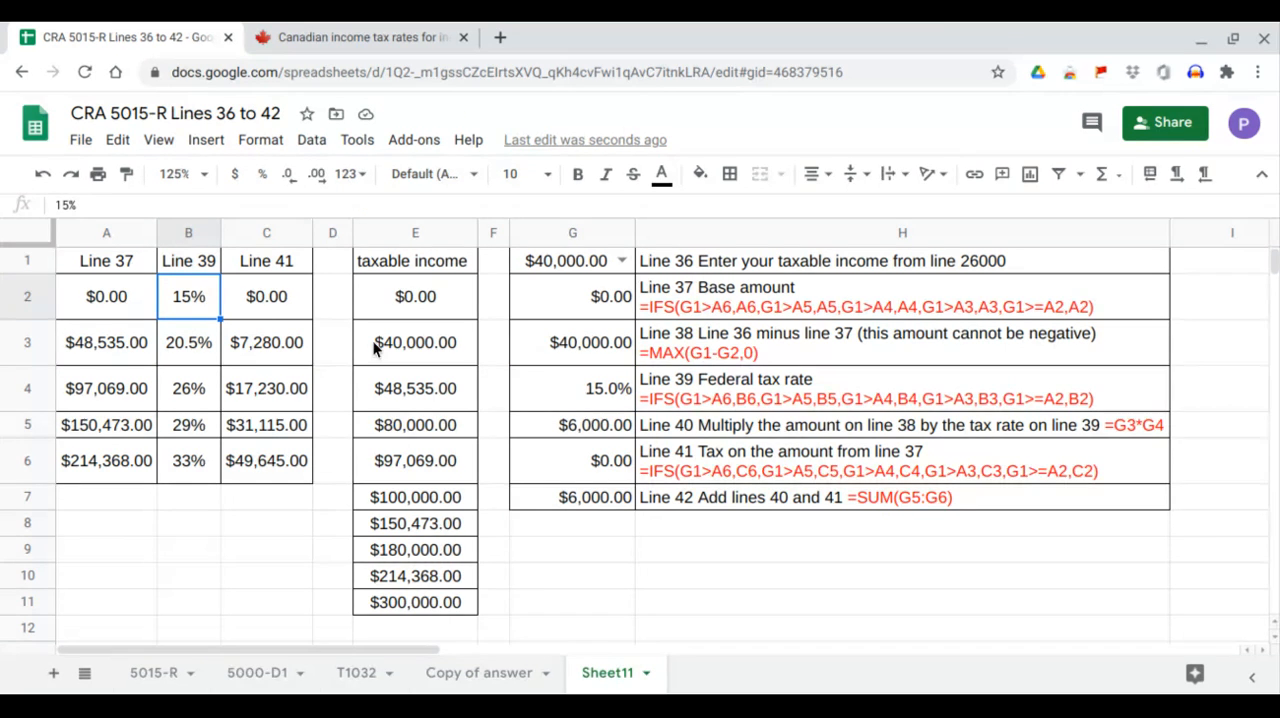
pyautogui.click(524, 352)
pyautogui.click(132, 350)
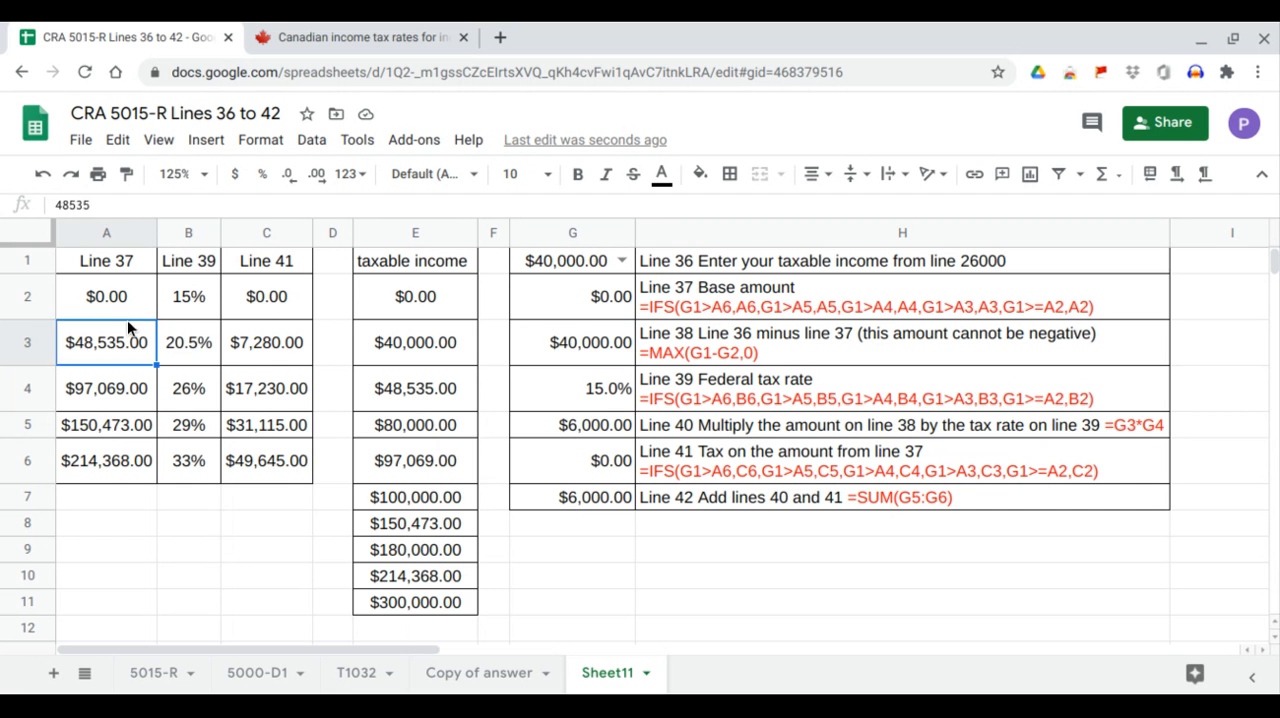
pyautogui.click(127, 316)
pyautogui.click(560, 293)
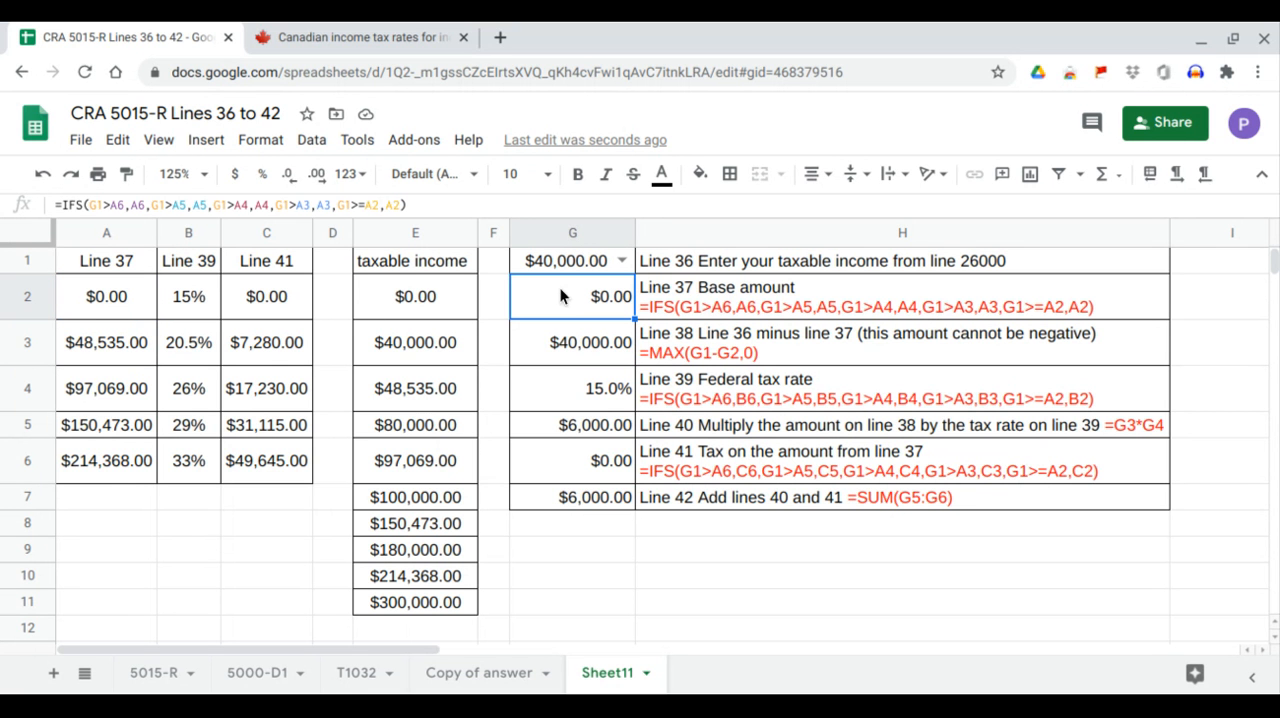
# Trace the Line 38, 40 and 41 results in G3, G5 and G6 against the first bracket's rate and tax in B2 and C2.
pyautogui.click(597, 355)
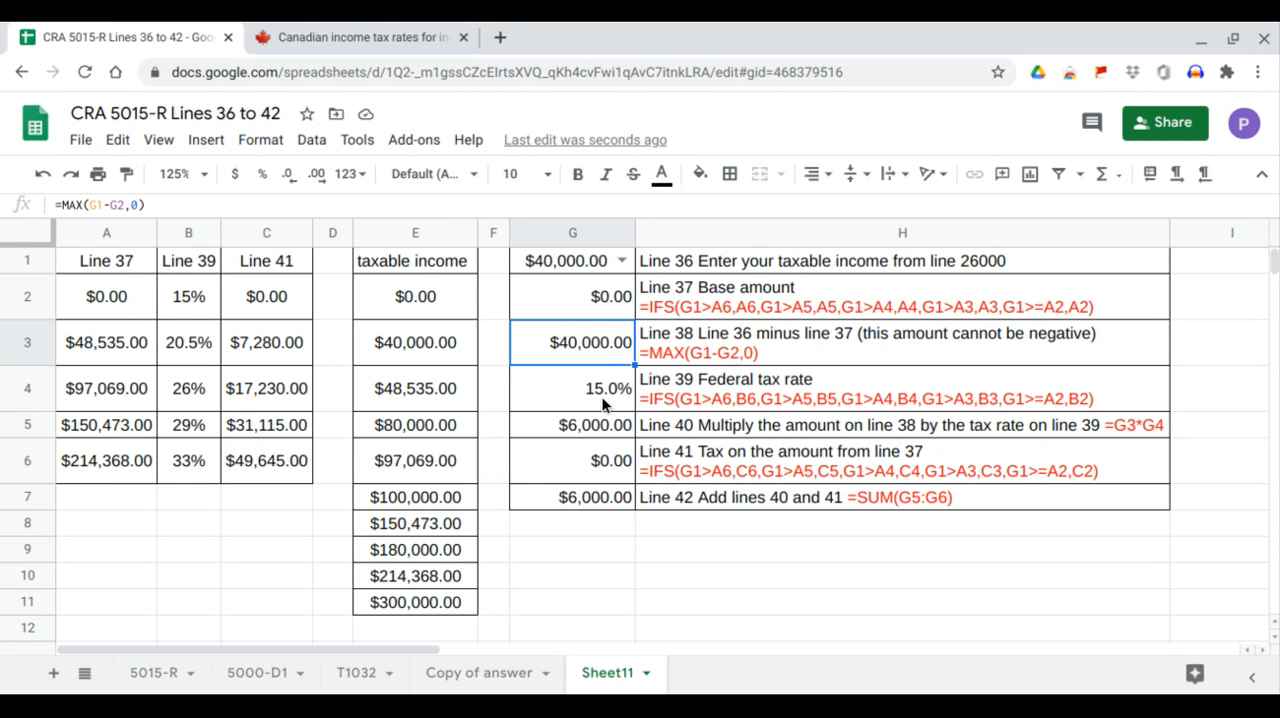
pyautogui.click(195, 299)
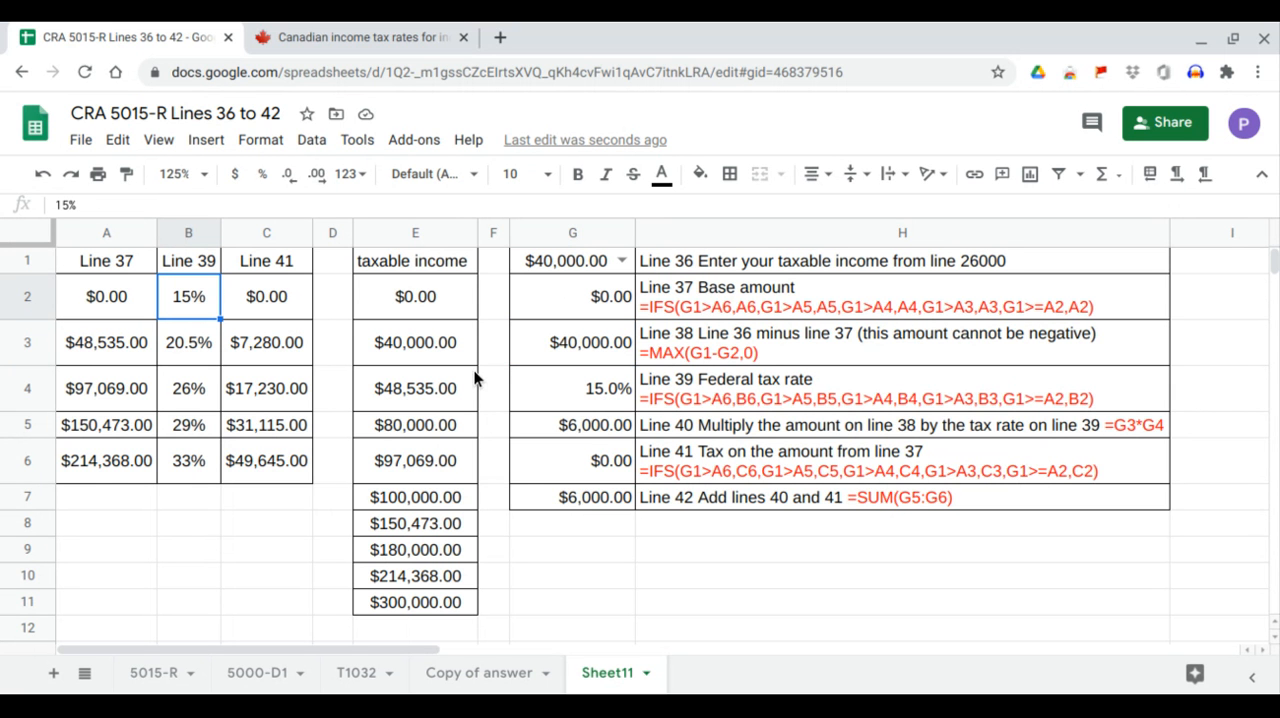
pyautogui.click(598, 429)
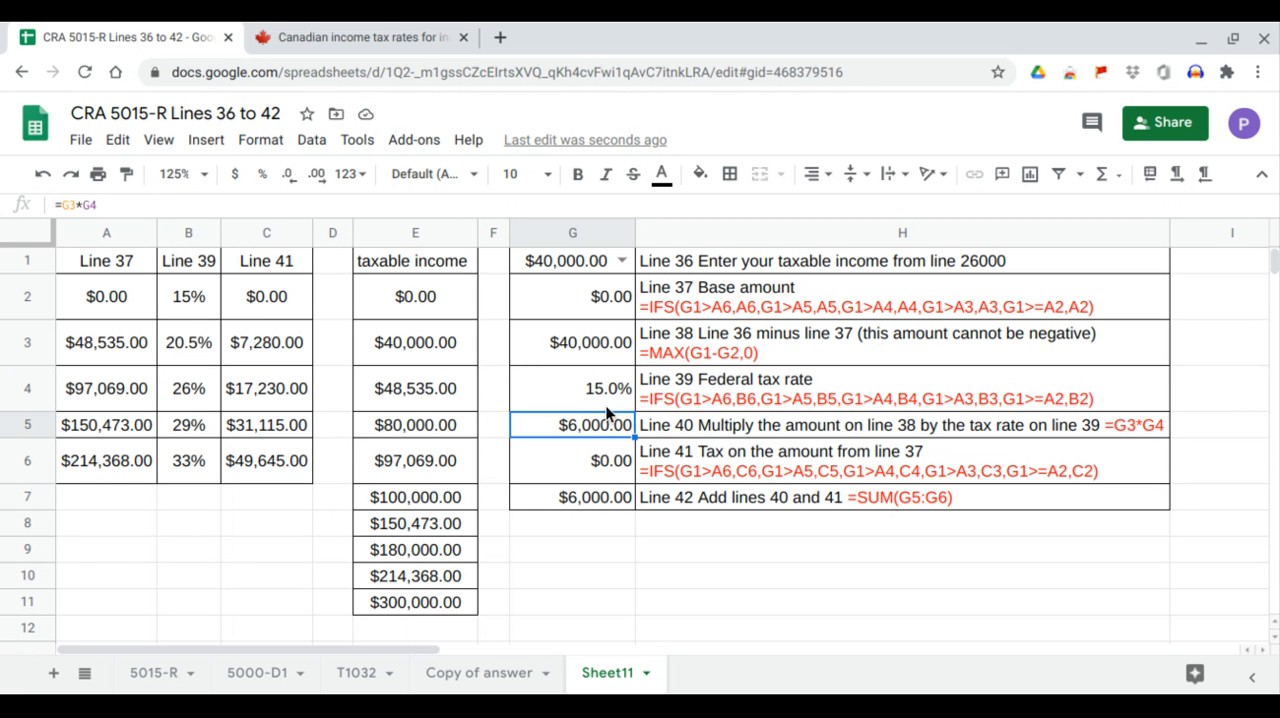
pyautogui.click(603, 467)
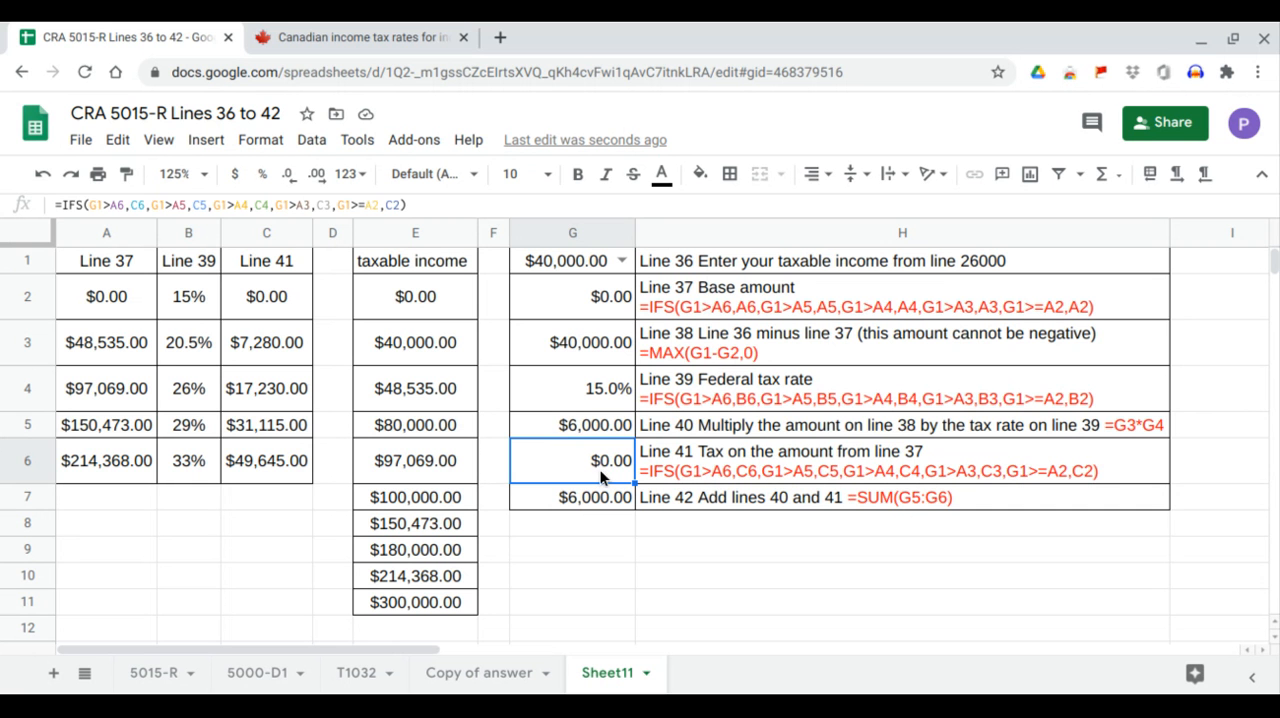
pyautogui.click(276, 308)
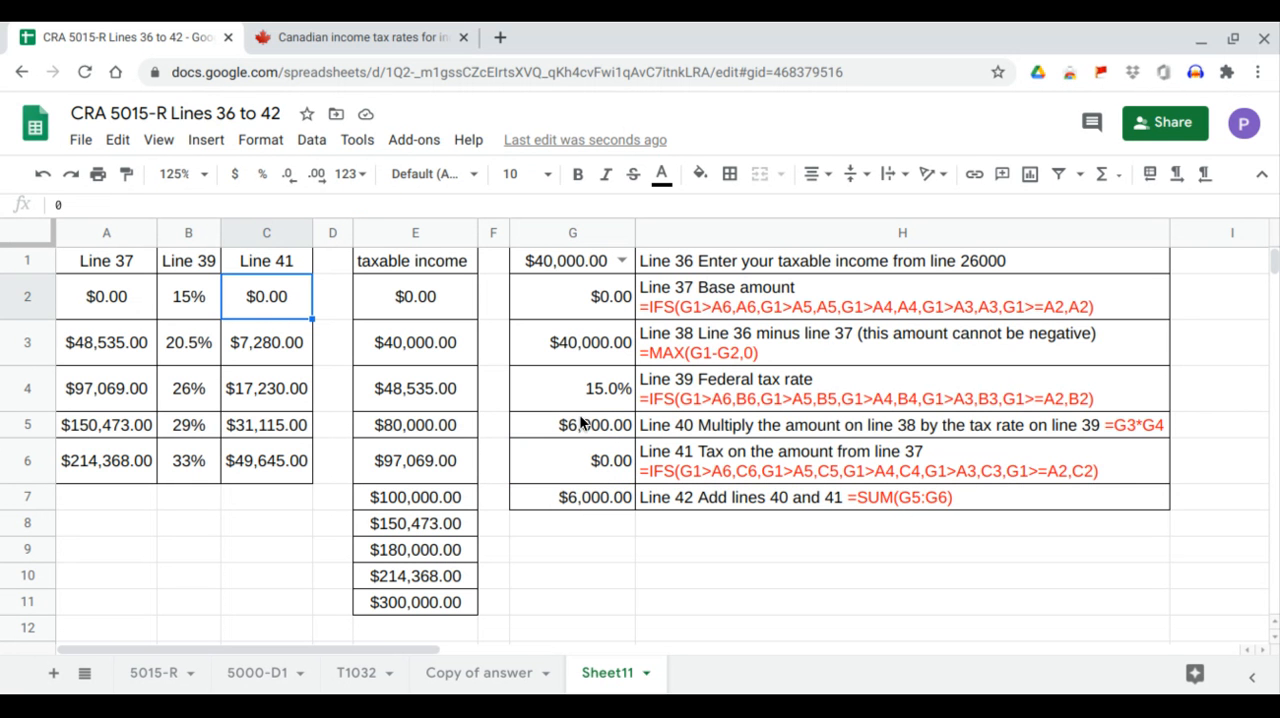
pyautogui.click(611, 458)
pyautogui.moveTo(119, 308); pyautogui.dragTo(121, 341)
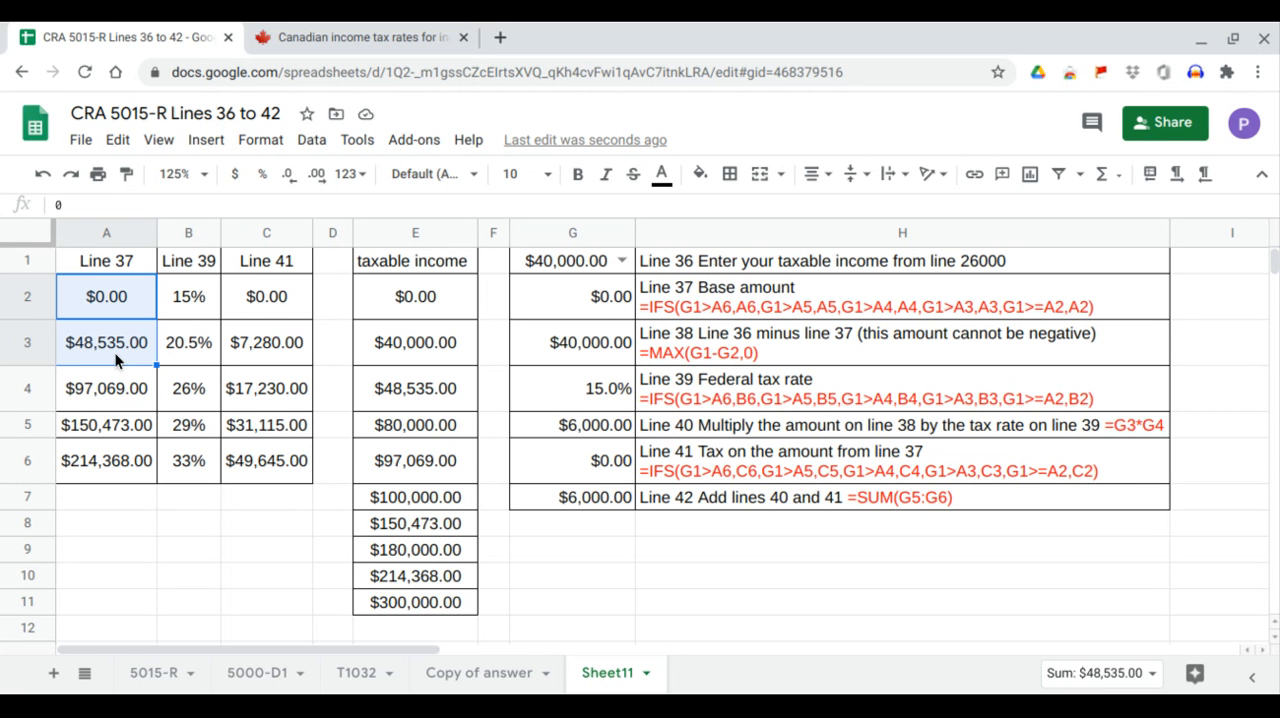
# Set the taxable income in G1 to 48535 and check the Line 38 formula in G3 against the A3 bracket threshold.
pyautogui.click(620, 262)
pyautogui.click(570, 340)
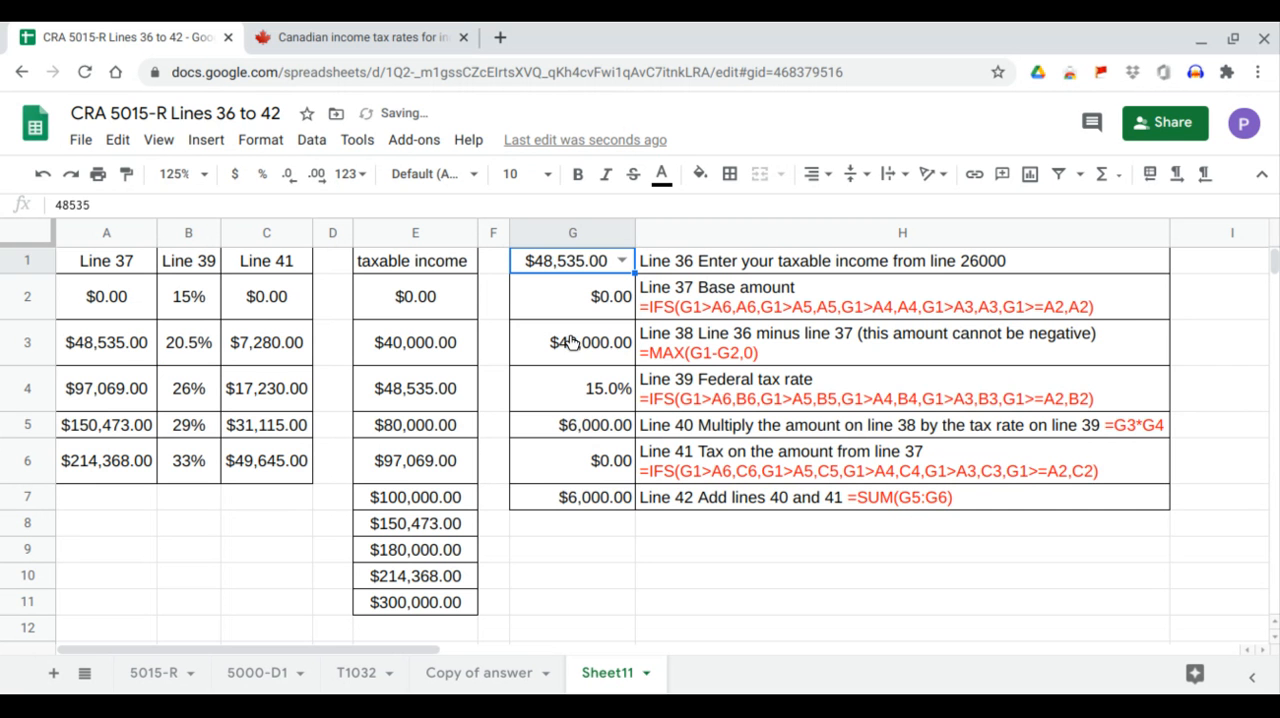
pyautogui.click(124, 355)
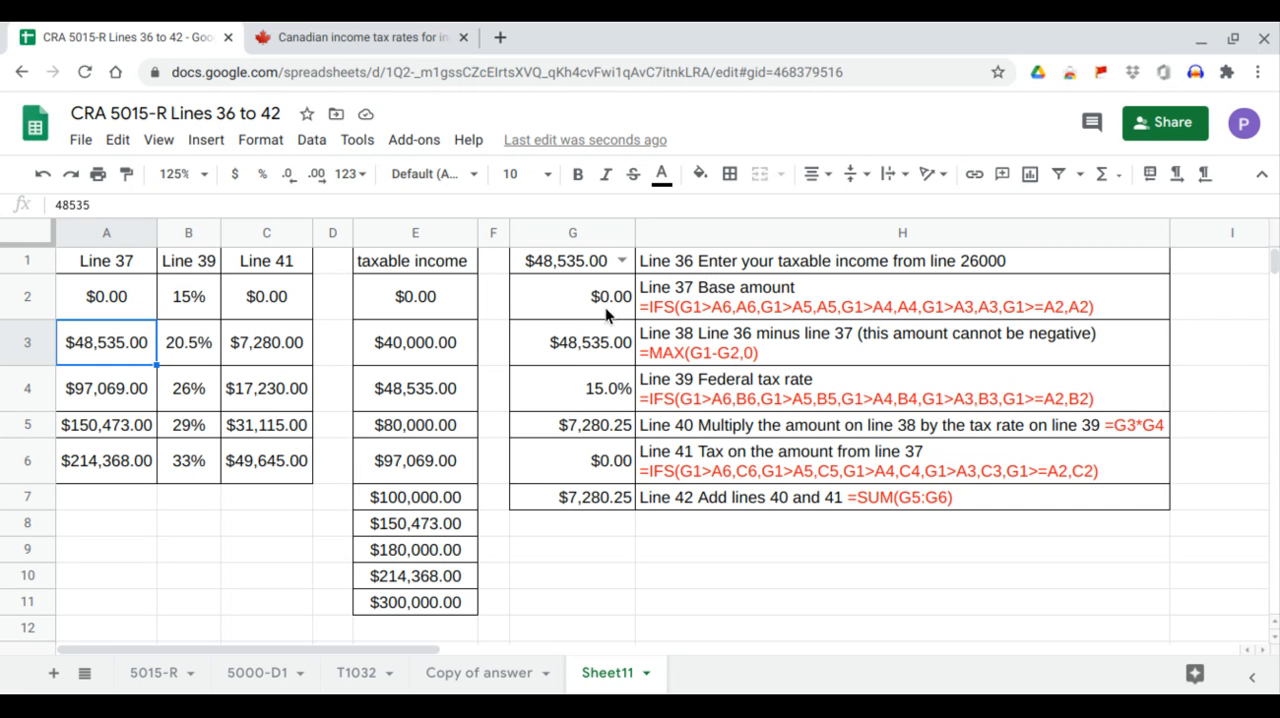
pyautogui.click(578, 351)
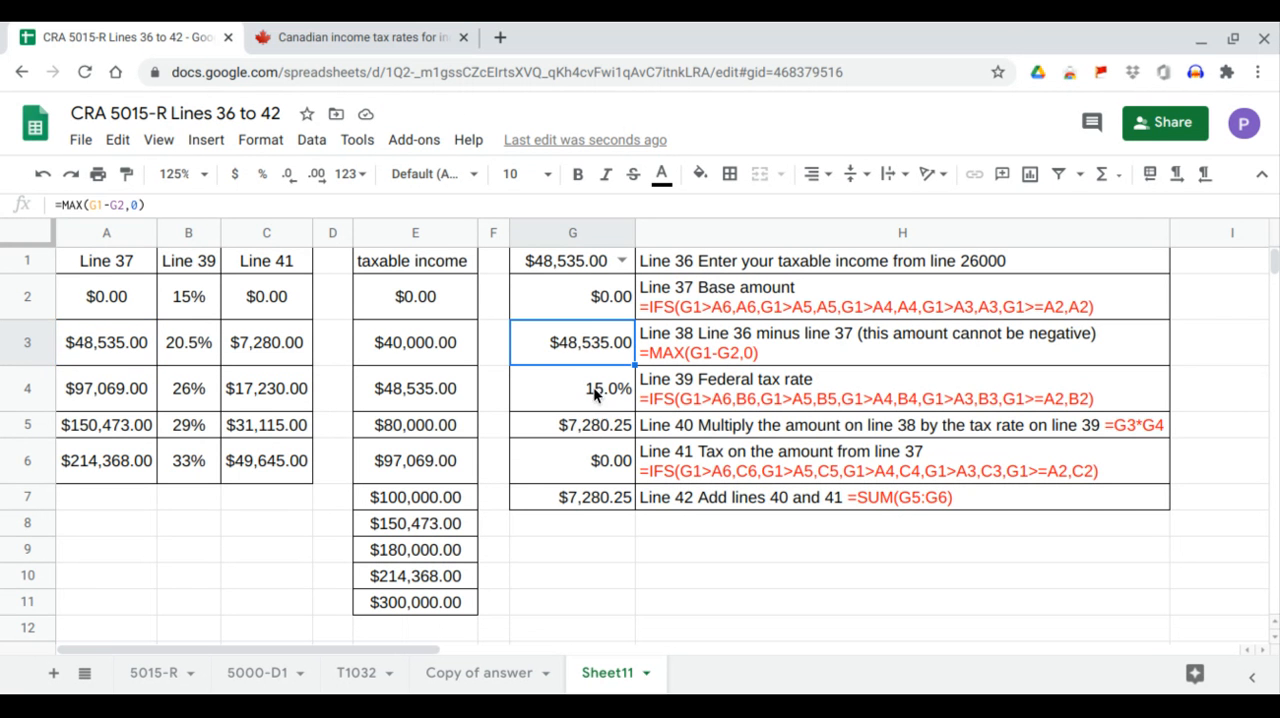
# Check the Line 39 rate in G4 against B2 and the A2:A3 bracket, and trace Line 40 in G5 to G3 and G4.
pyautogui.click(593, 387)
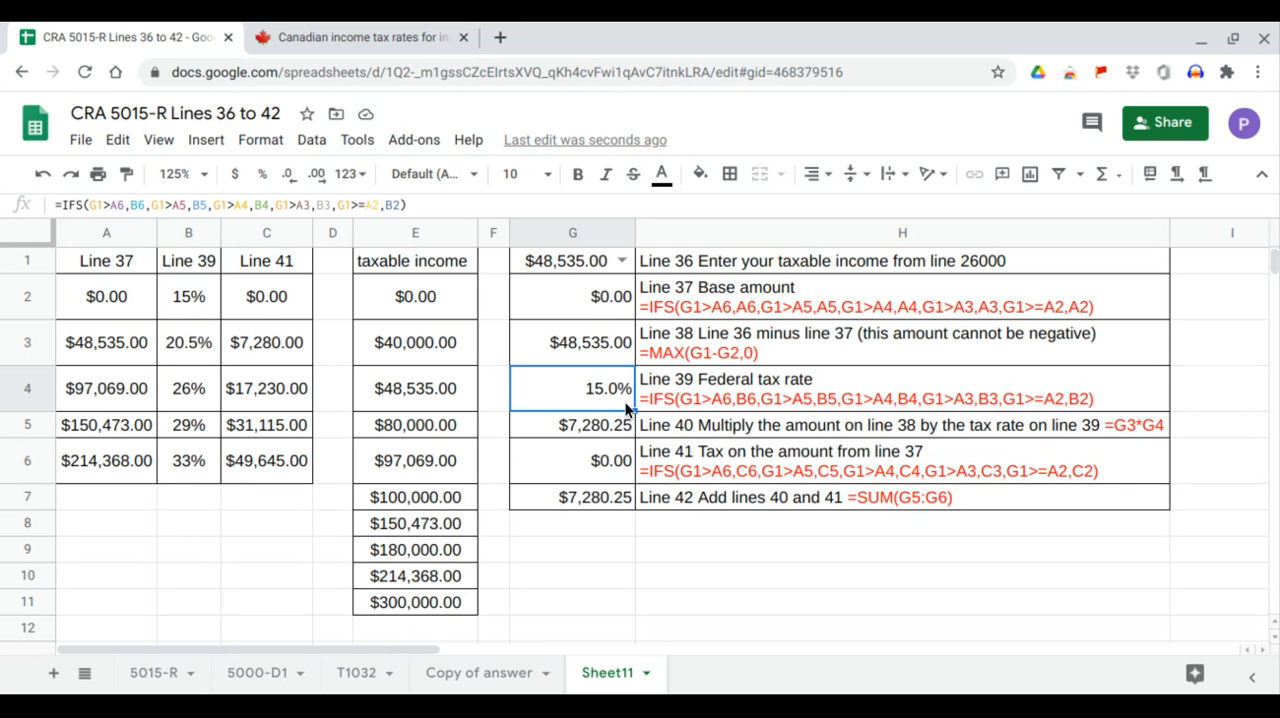
pyautogui.click(191, 308)
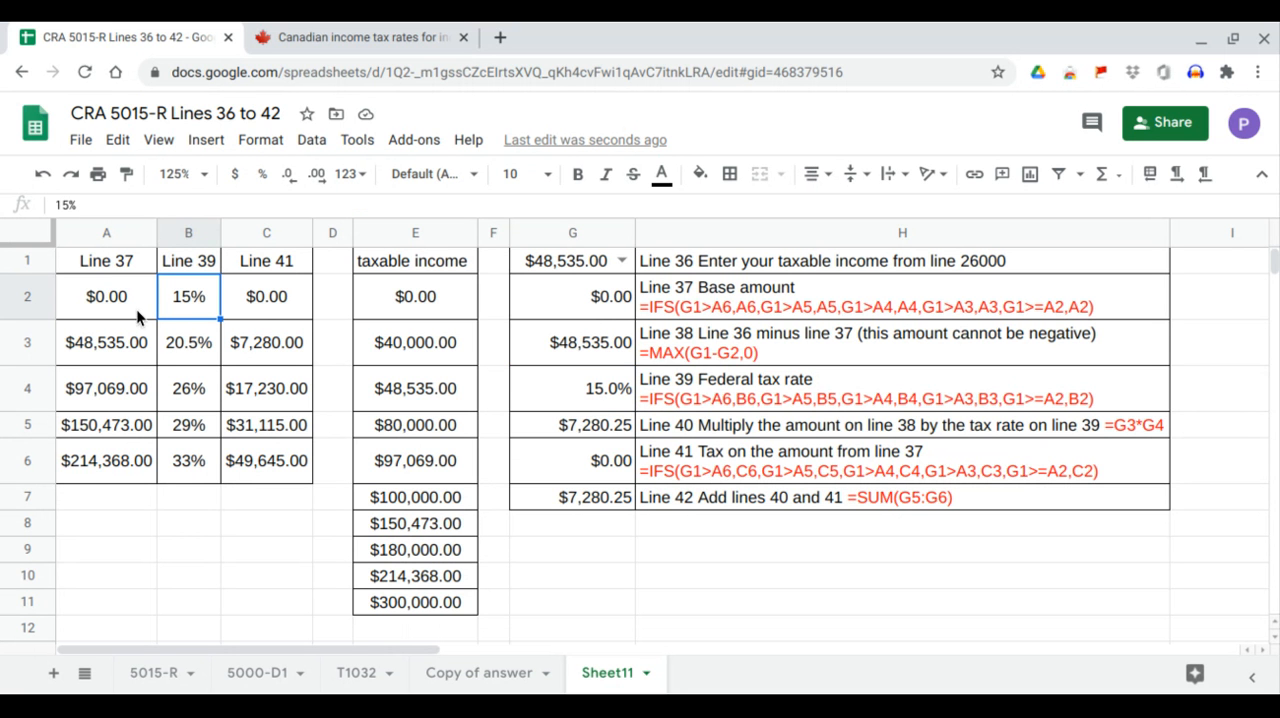
pyautogui.moveTo(136, 309); pyautogui.dragTo(133, 340)
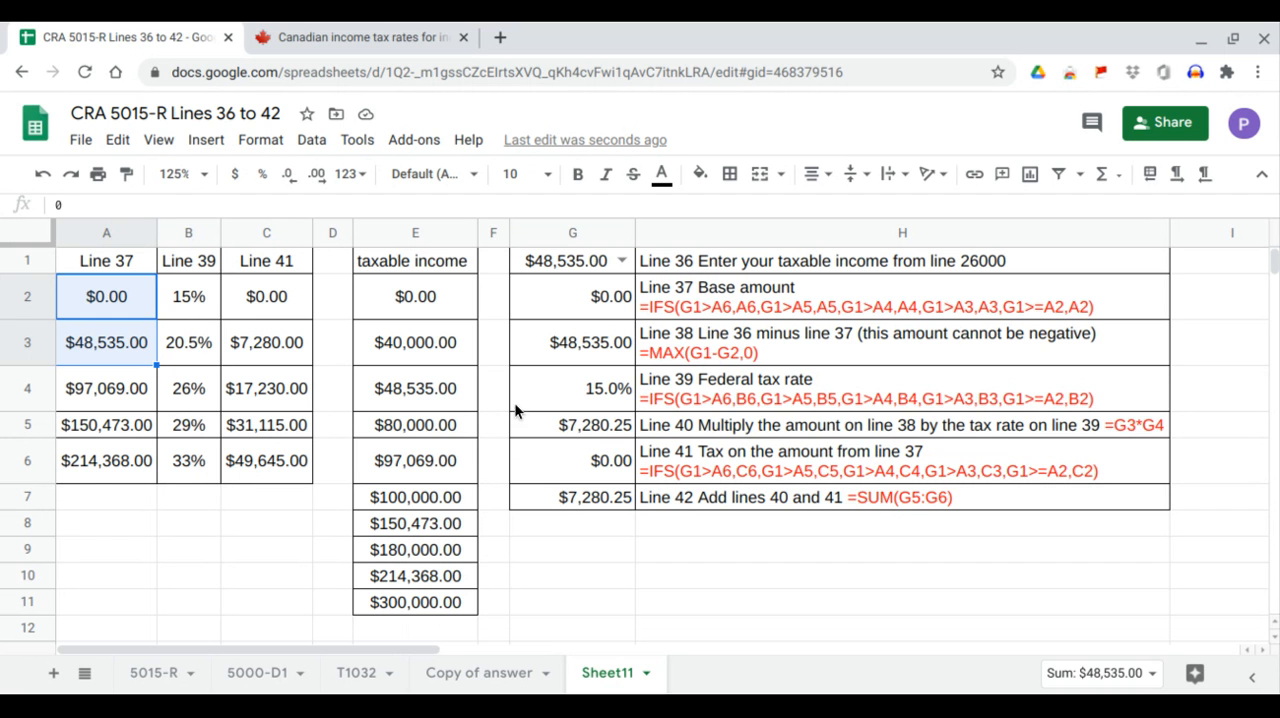
pyautogui.click(588, 434)
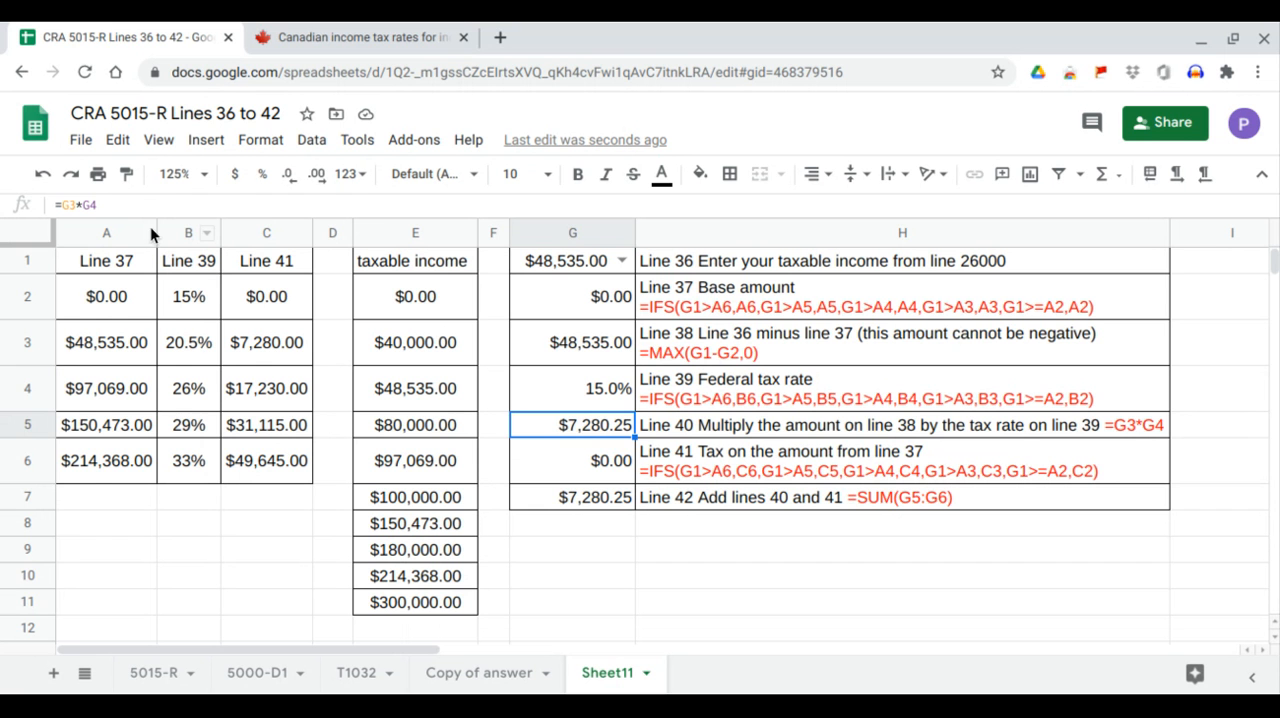
pyautogui.click(542, 335)
pyautogui.click(558, 393)
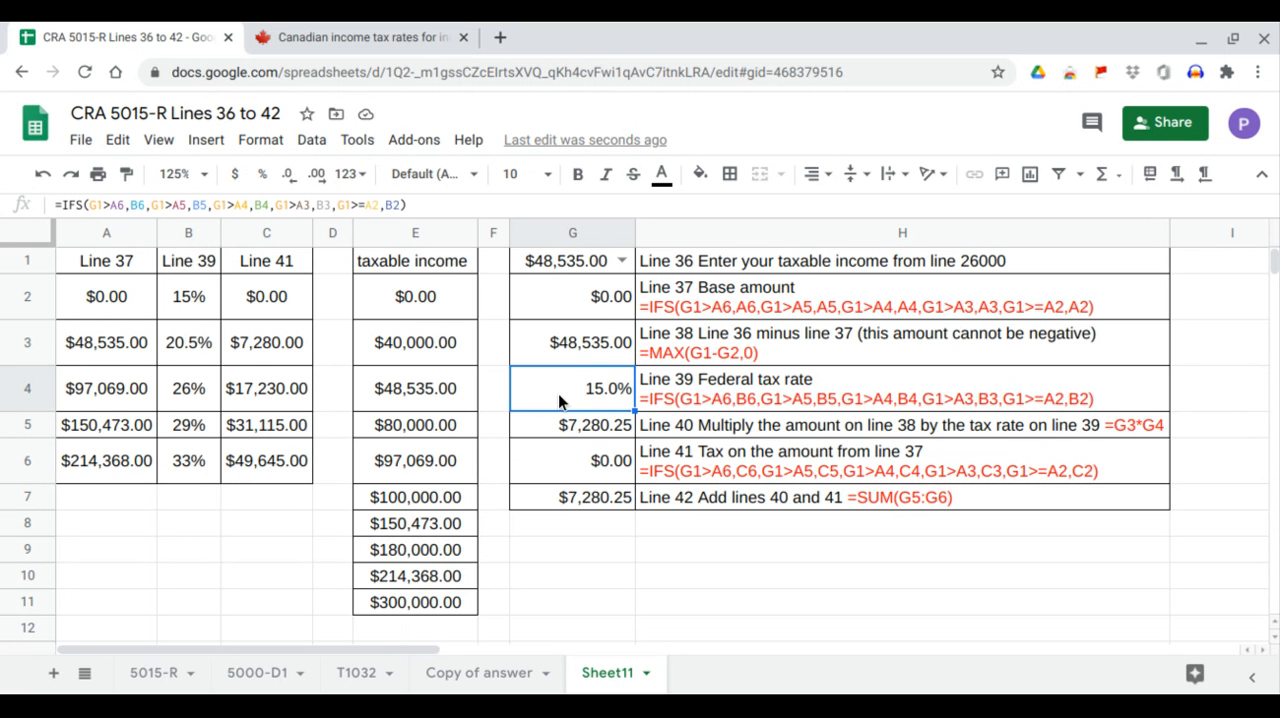
# Compare the Line 41 tax in G6 with C2 for the A2:A3 income bracket.
pyautogui.click(586, 452)
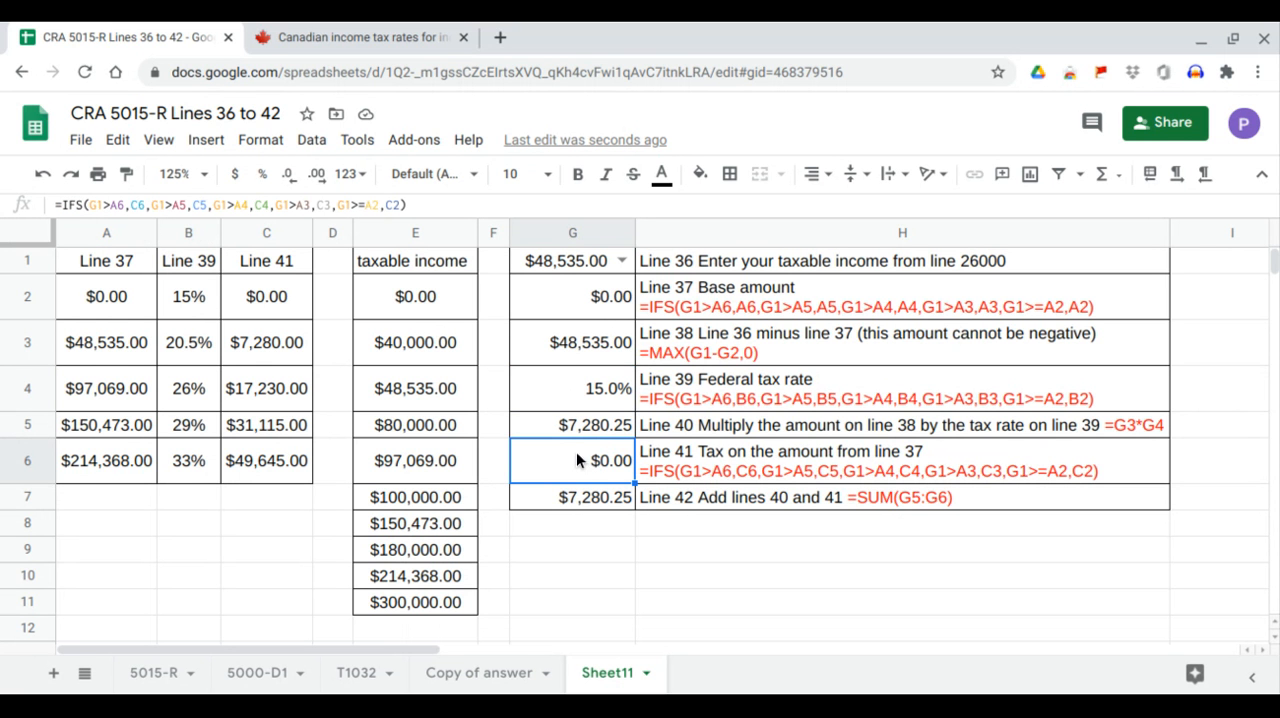
pyautogui.click(274, 298)
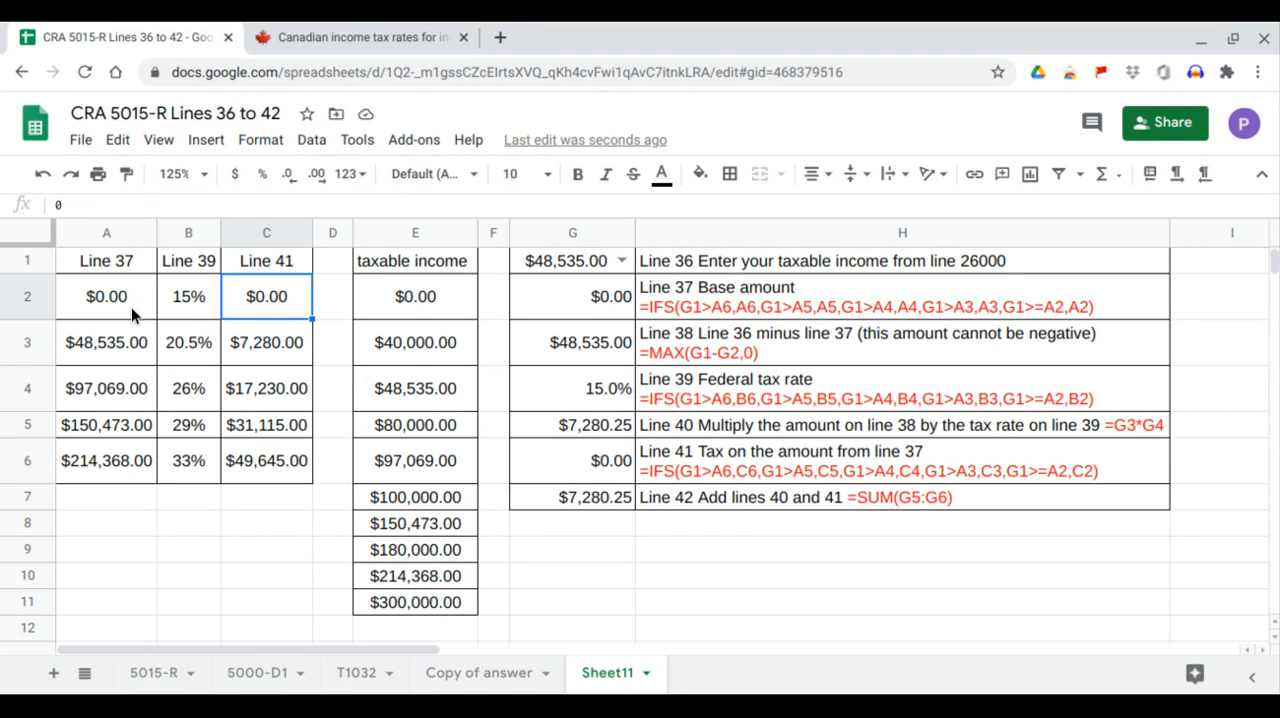
pyautogui.moveTo(131, 307); pyautogui.dragTo(125, 345)
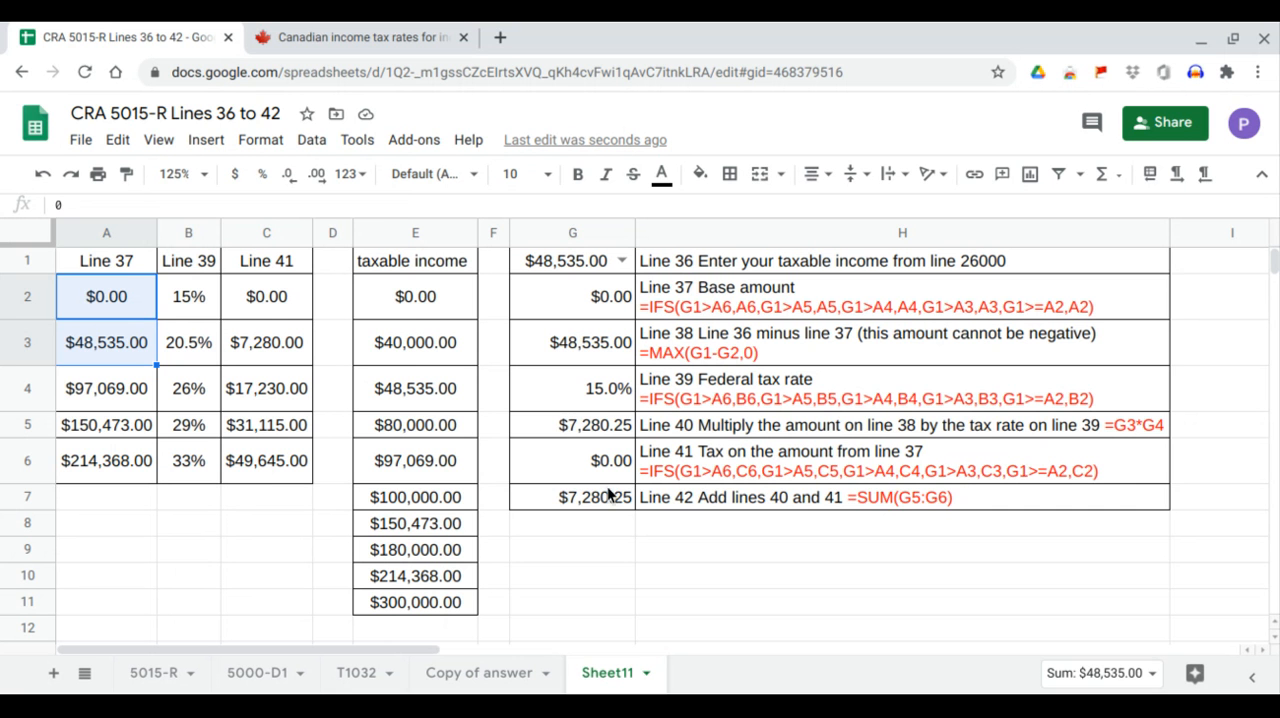
pyautogui.click(613, 470)
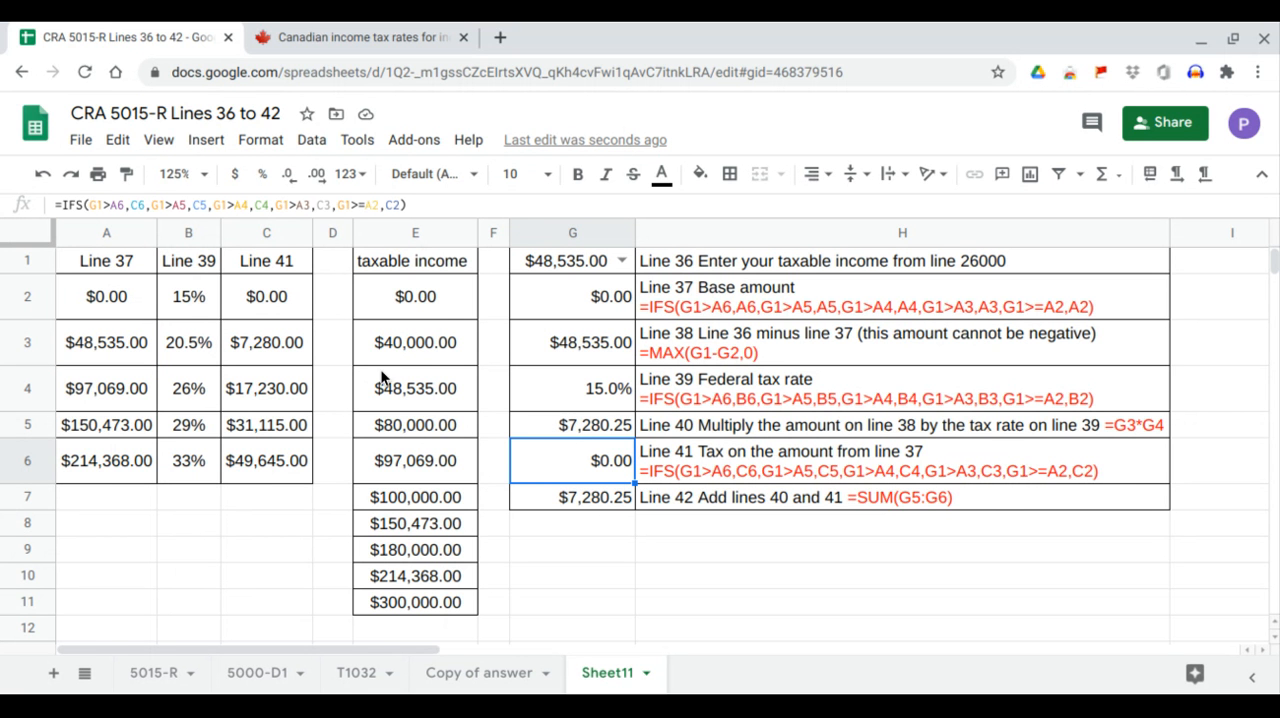
# Set the taxable income in G1 to 80000 and compare the A3:A4 bracket with the Line 37 base amount in G2.
pyautogui.click(622, 259)
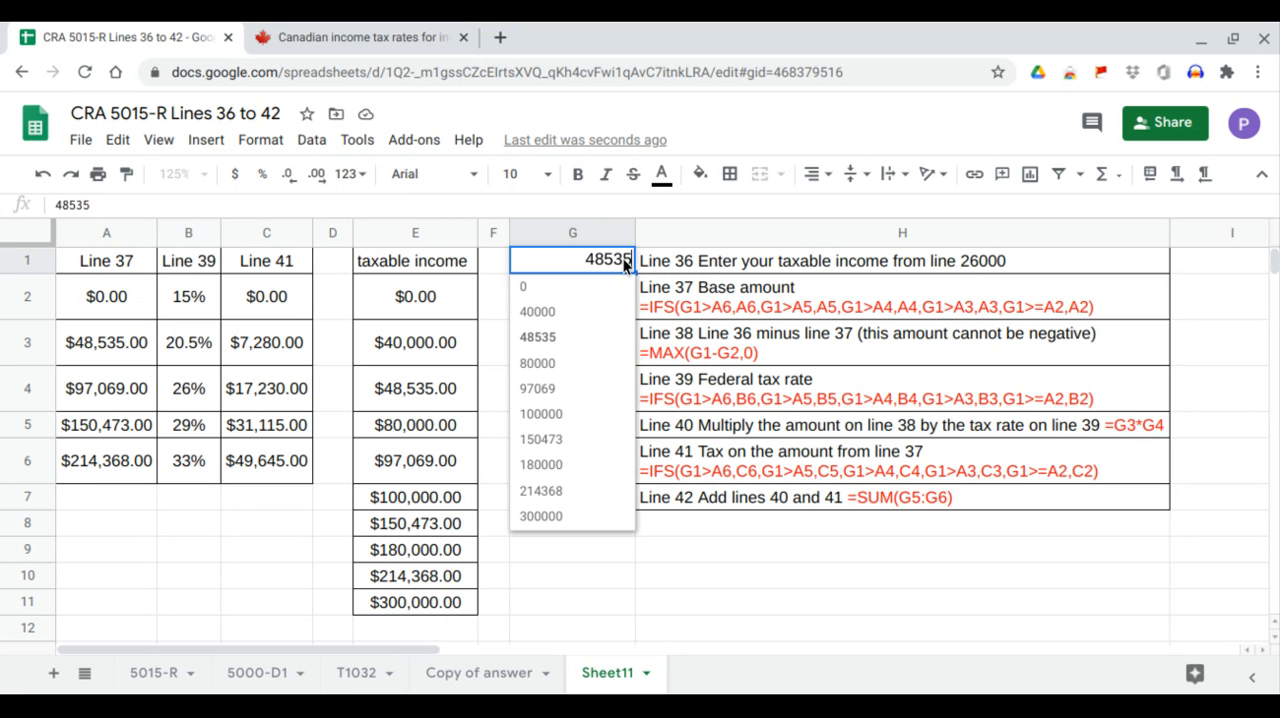
pyautogui.click(564, 366)
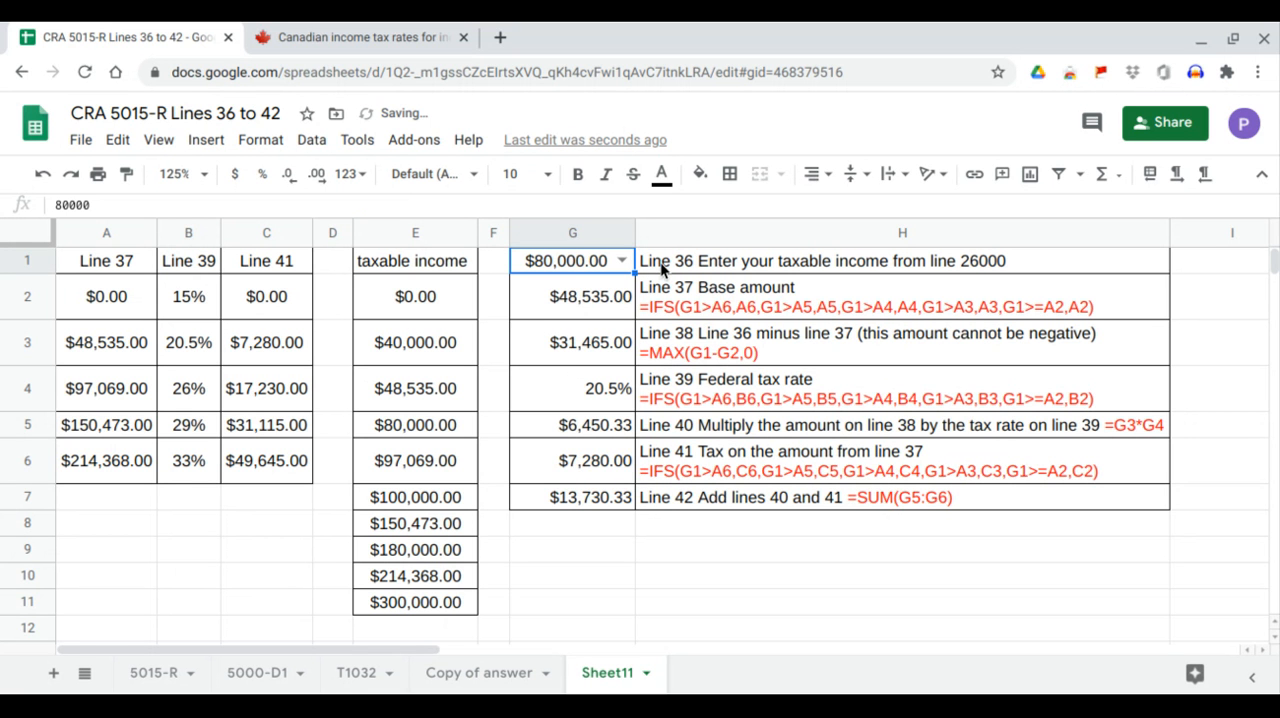
pyautogui.click(621, 259)
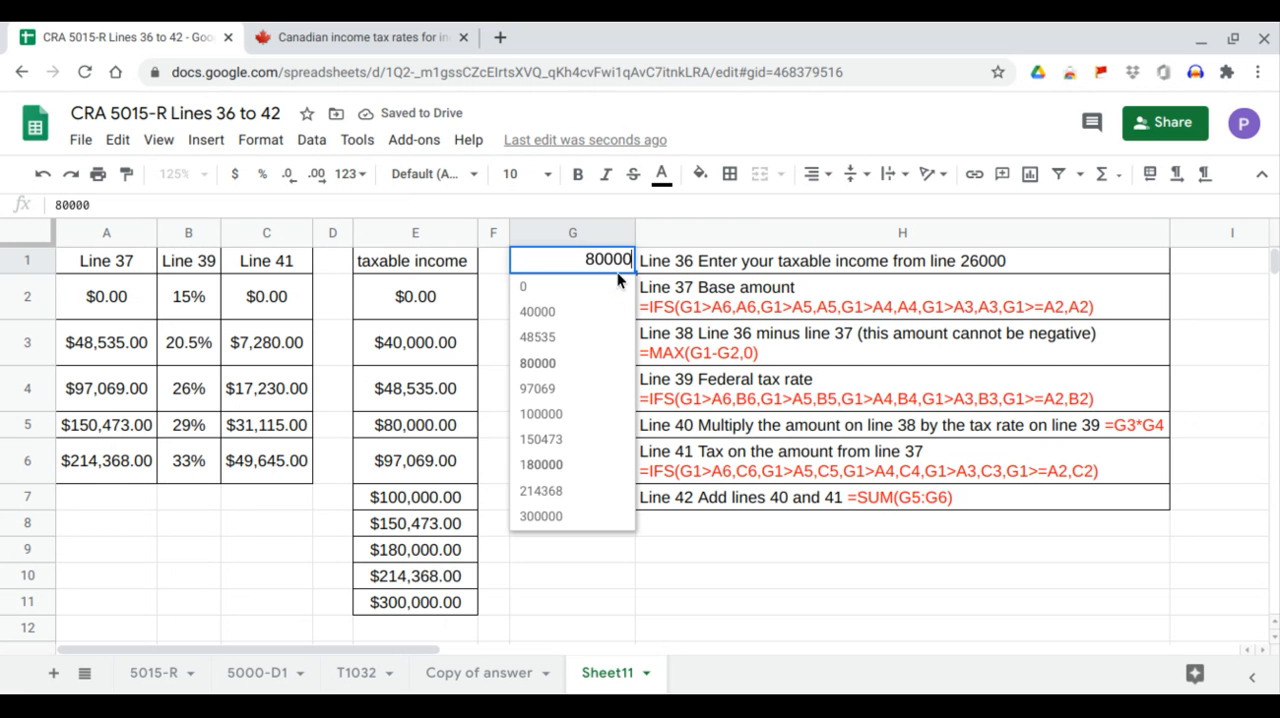
pyautogui.click(586, 363)
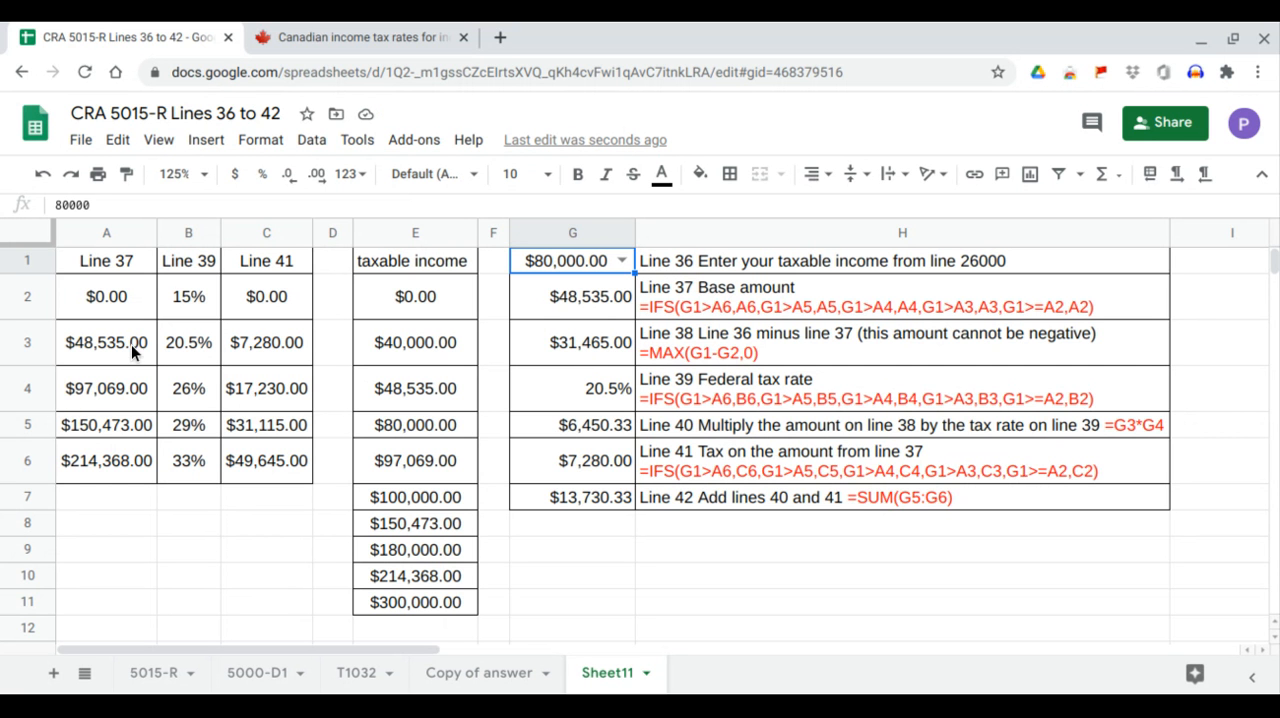
pyautogui.moveTo(131, 344)
pyautogui.mouseDown()
pyautogui.moveTo(131, 387)
pyautogui.moveTo(127, 341)
pyautogui.mouseUp()
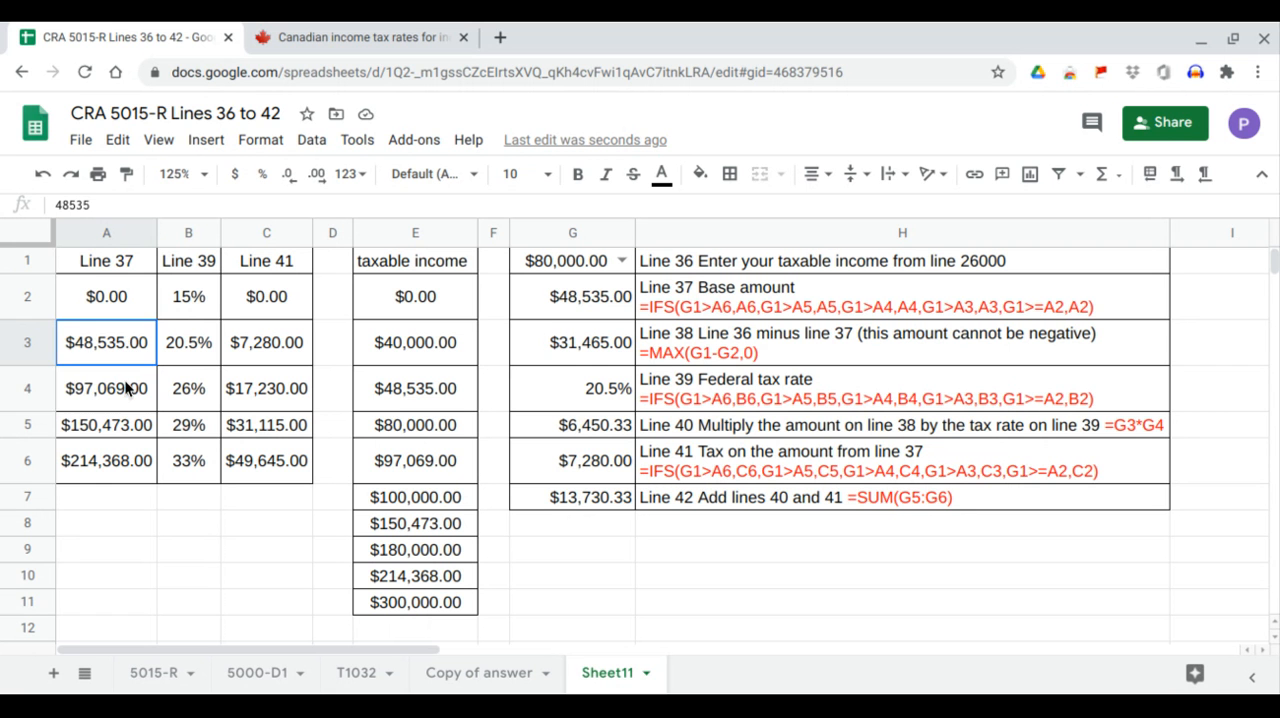
pyautogui.moveTo(127, 389); pyautogui.dragTo(126, 342)
pyautogui.click(568, 295)
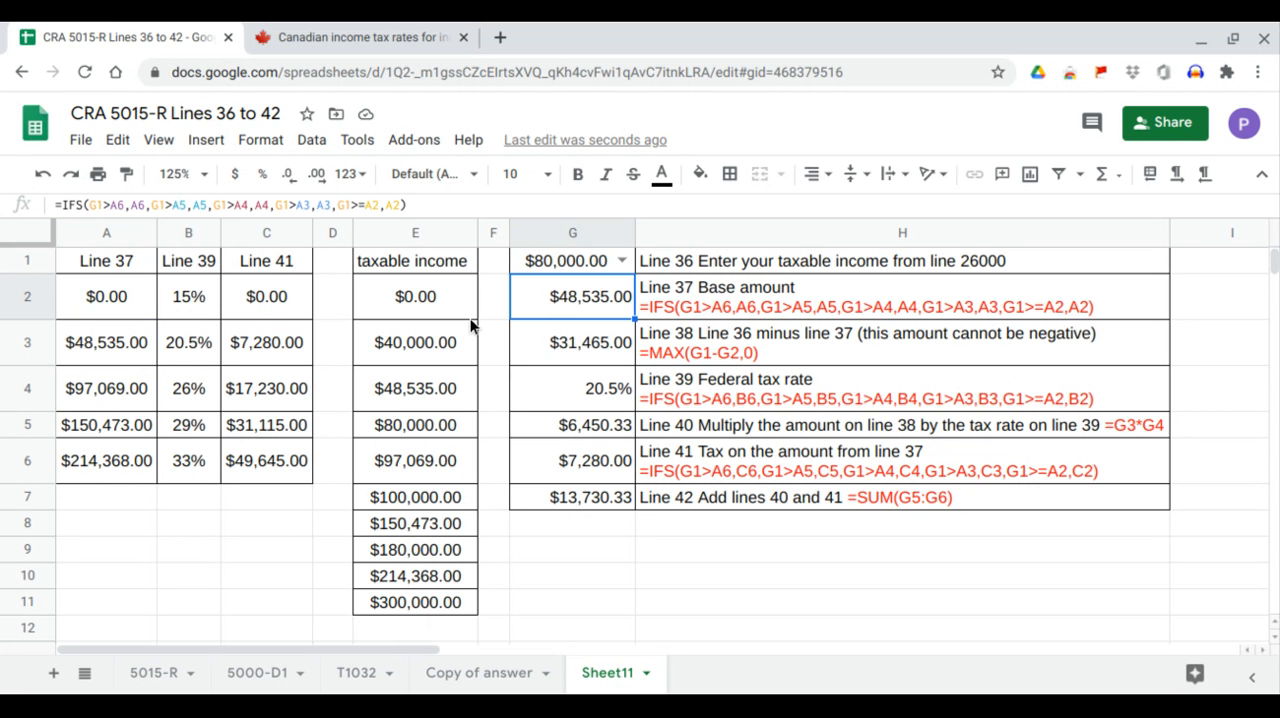
# Match the second bracket's rate in B3 to G4 and its tax in C3 to the Line 41 result in G6.
pyautogui.click(182, 347)
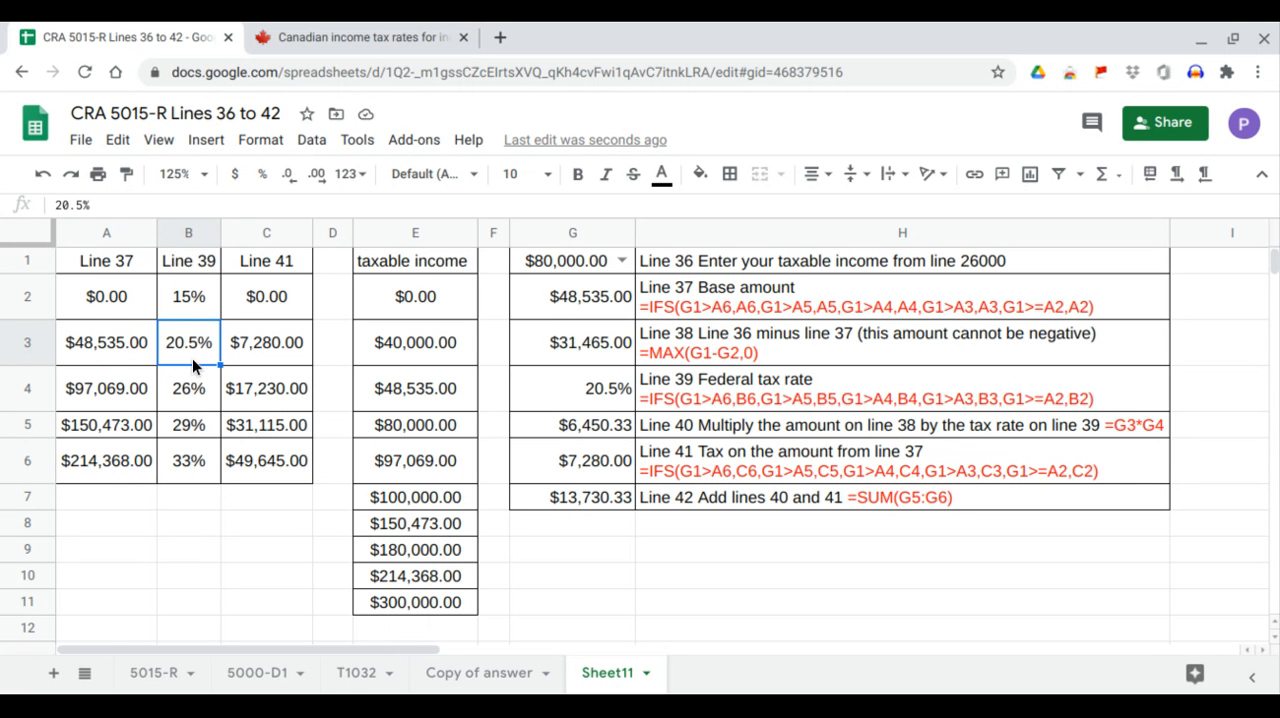
pyautogui.click(599, 393)
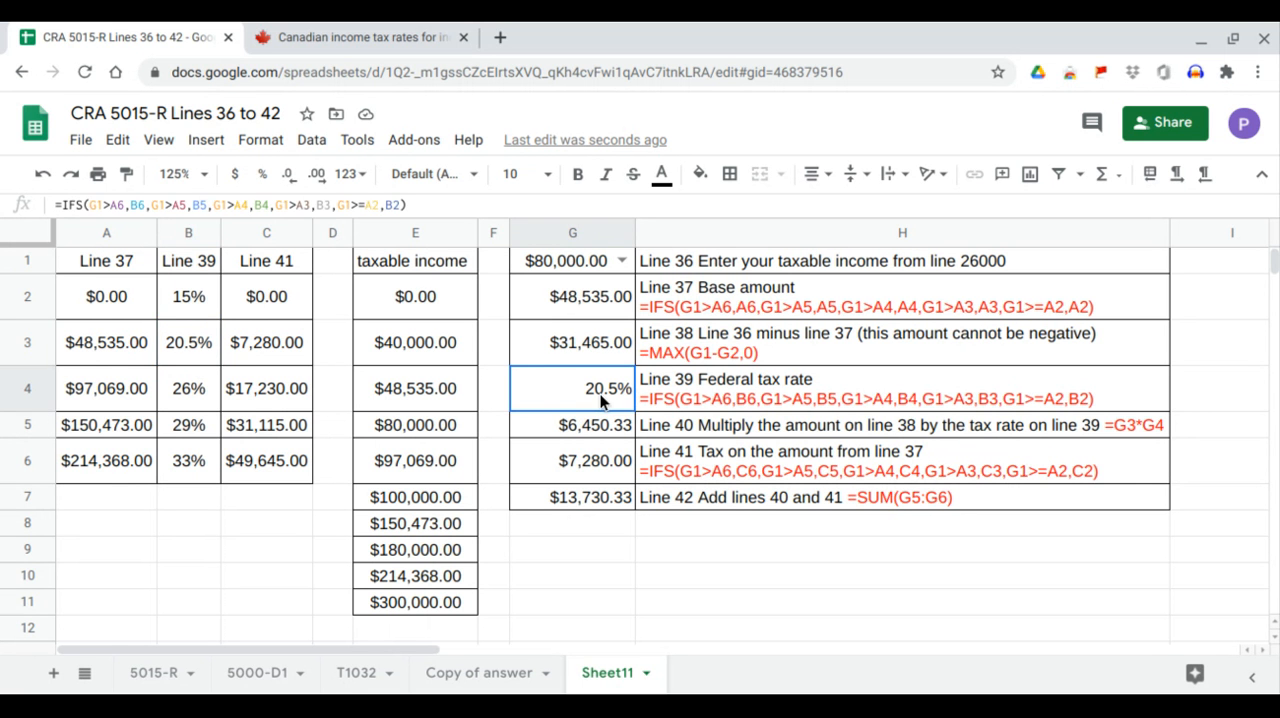
pyautogui.click(288, 360)
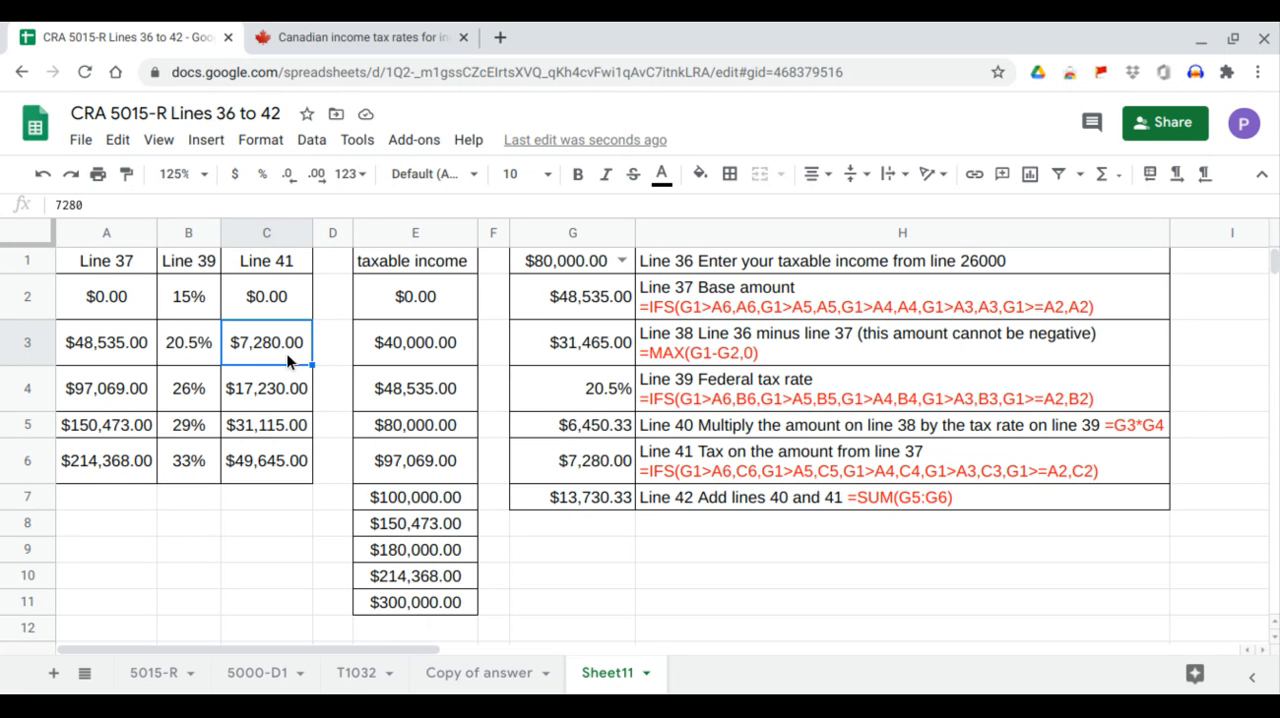
pyautogui.click(600, 461)
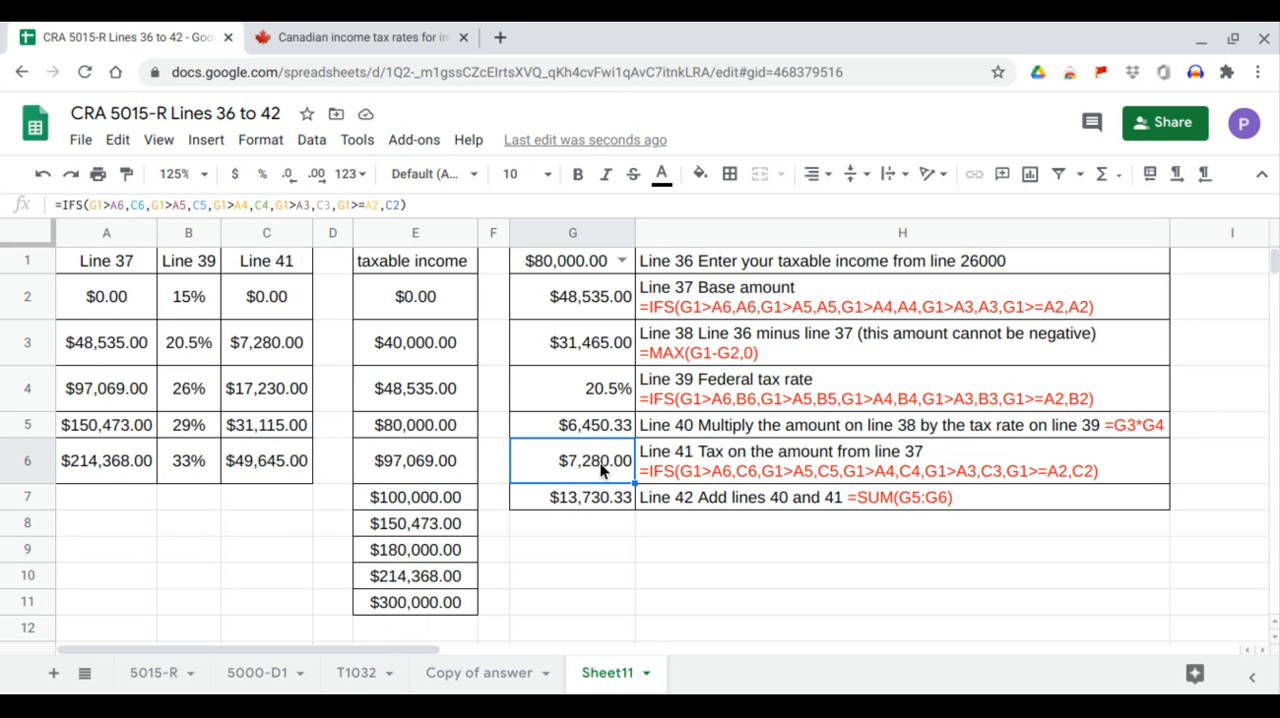
# Set the taxable income in G1 to 97069 and check the base amount in G2 against the A3:A4 bracket limits.
pyautogui.click(623, 262)
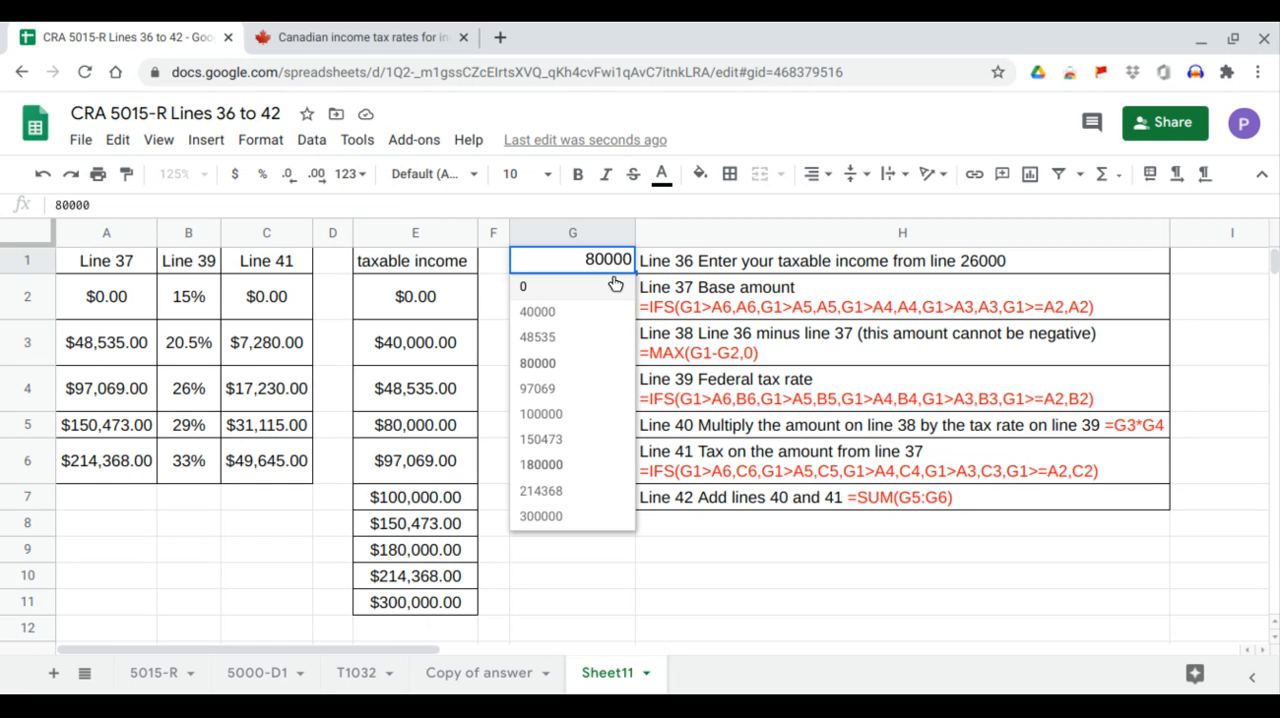
pyautogui.click(575, 389)
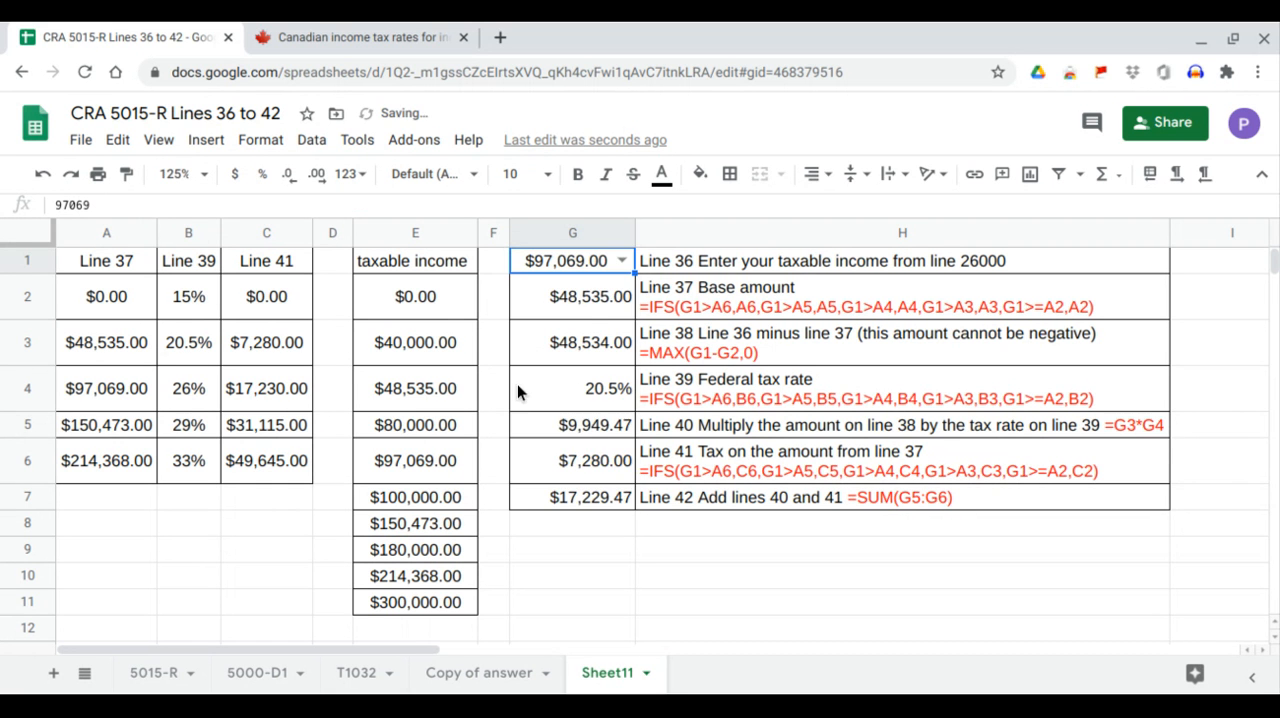
pyautogui.click(124, 392)
pyautogui.moveTo(125, 343); pyautogui.dragTo(133, 388)
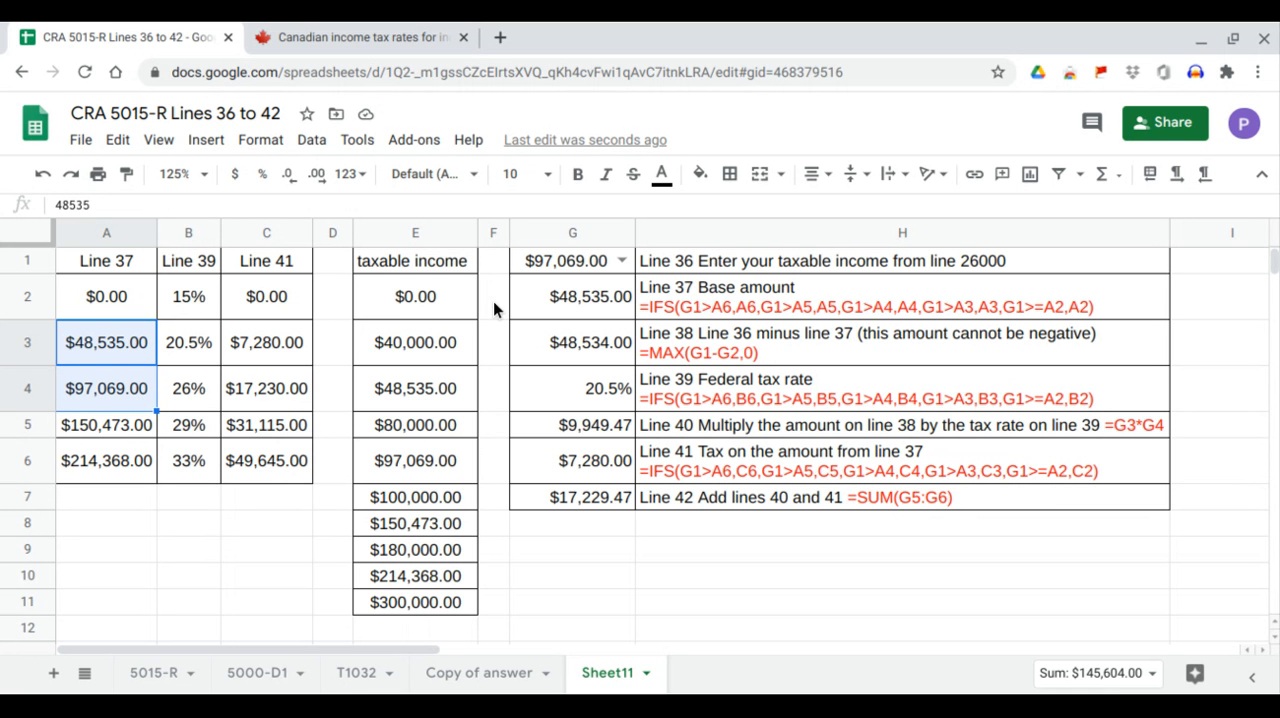
pyautogui.click(588, 298)
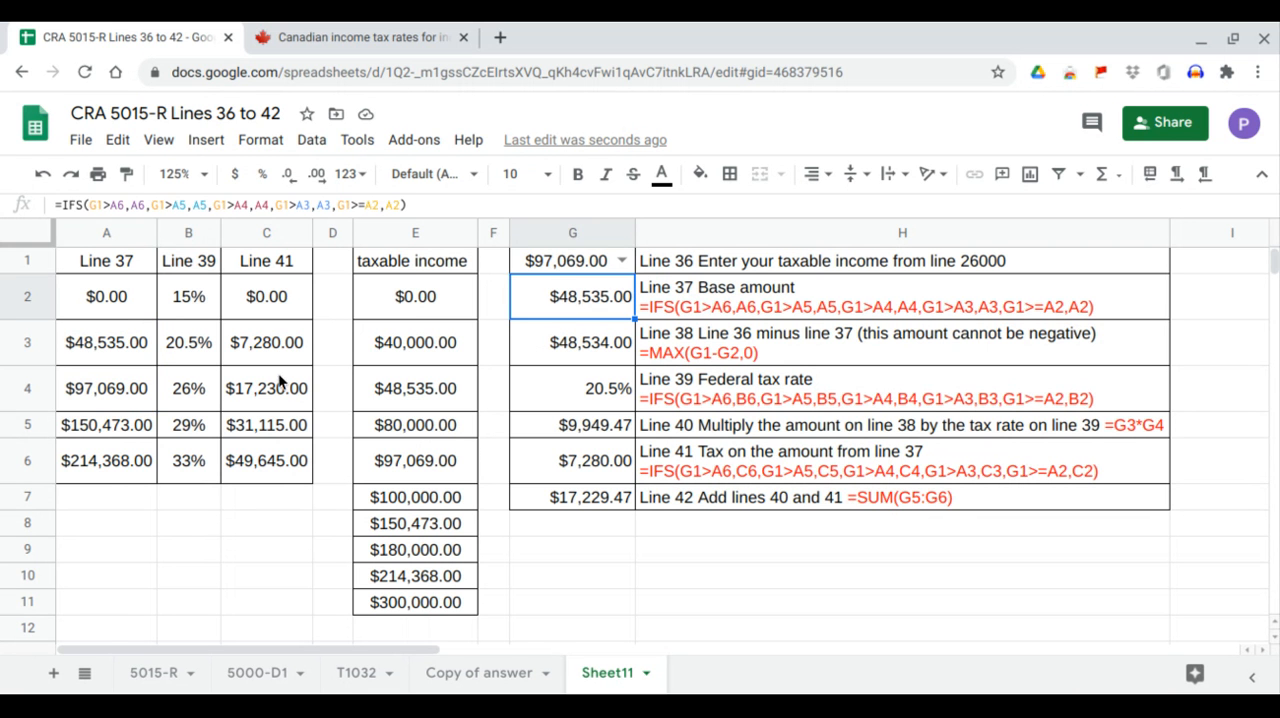
# Verify for the 97069 income that G4 uses the rate in B3, and inspect the Line 41 tax in C3.
pyautogui.click(205, 344)
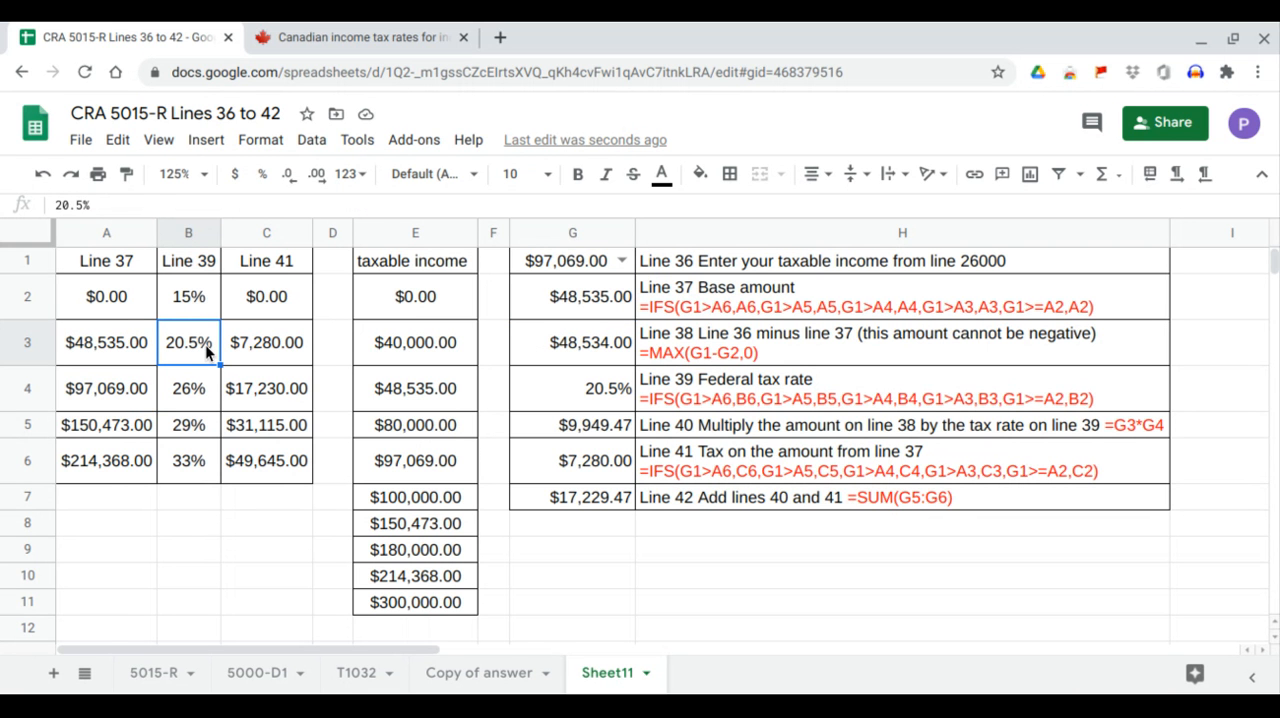
pyautogui.click(560, 395)
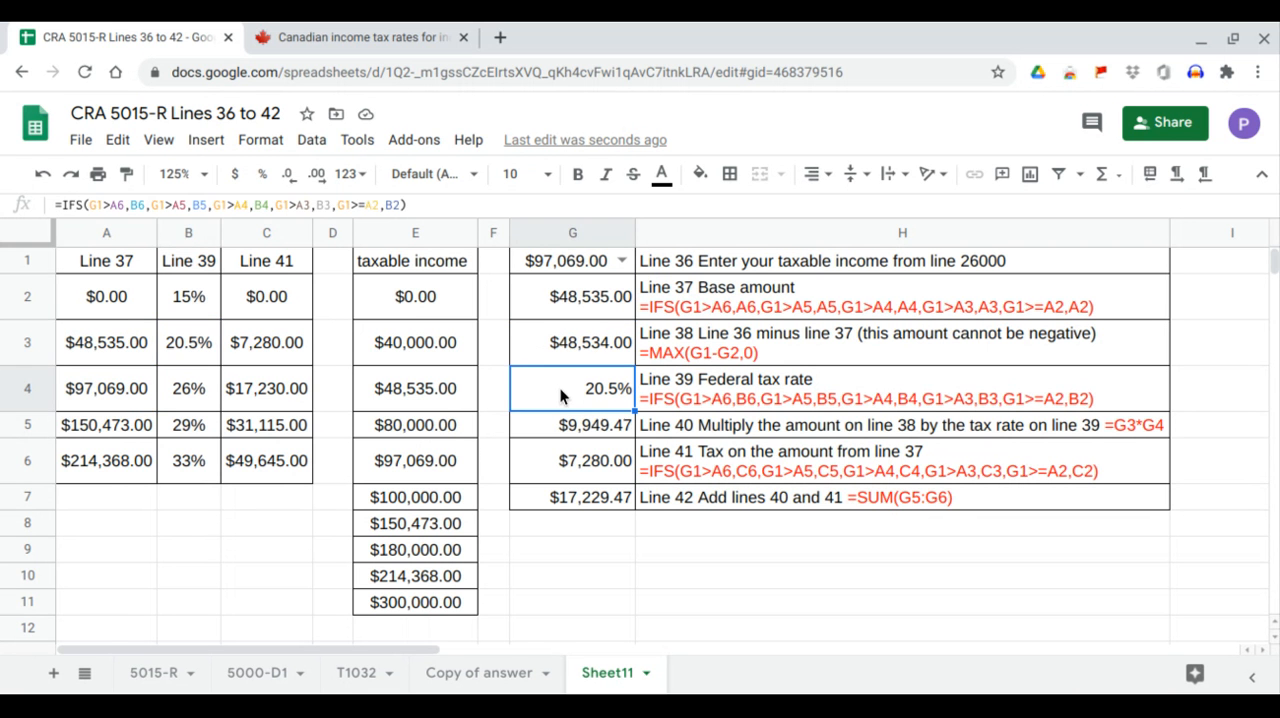
pyautogui.click(281, 353)
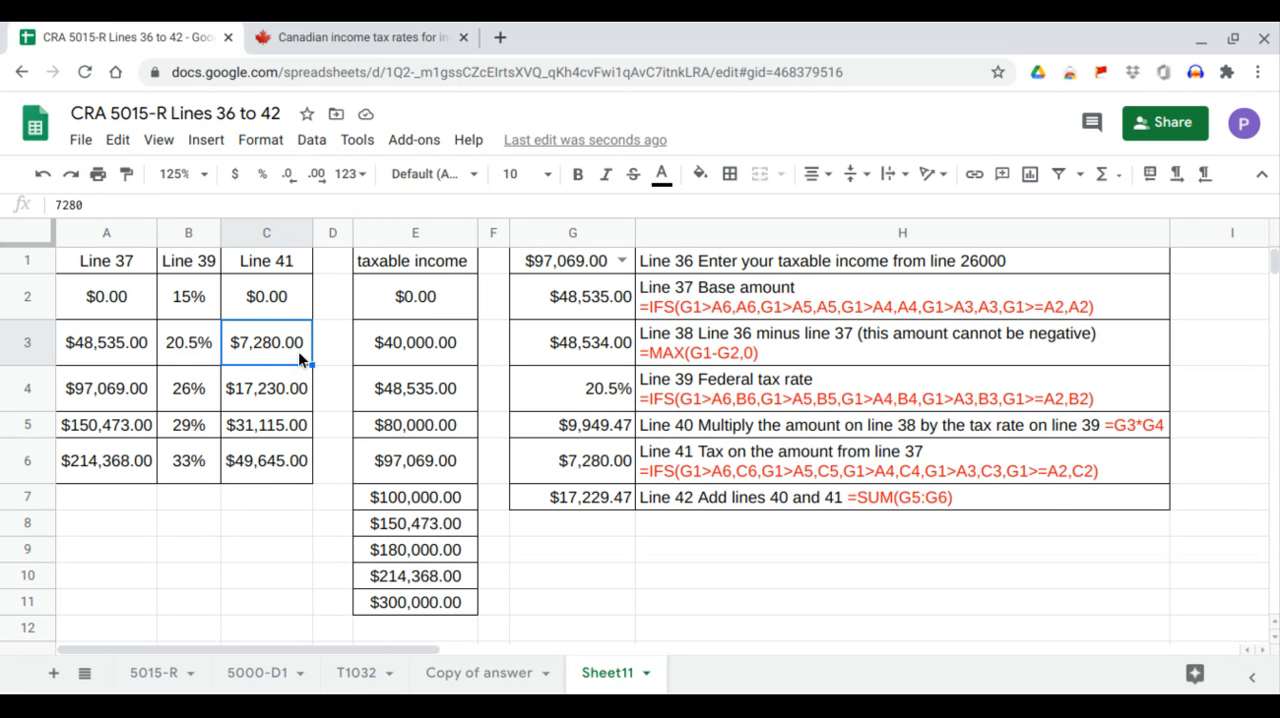
# Set the taxable income in G1 to 100000 and compare the A4:A5 bracket with the base amount in G2.
pyautogui.click(621, 261)
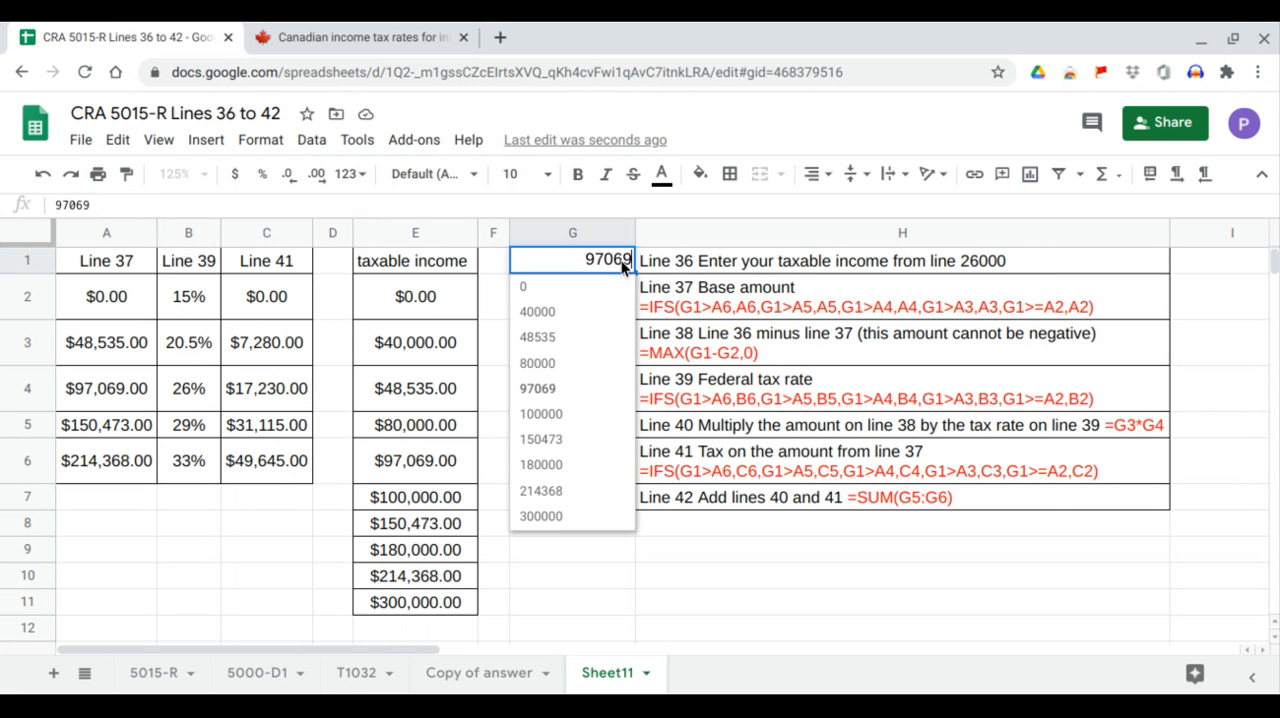
pyautogui.click(541, 414)
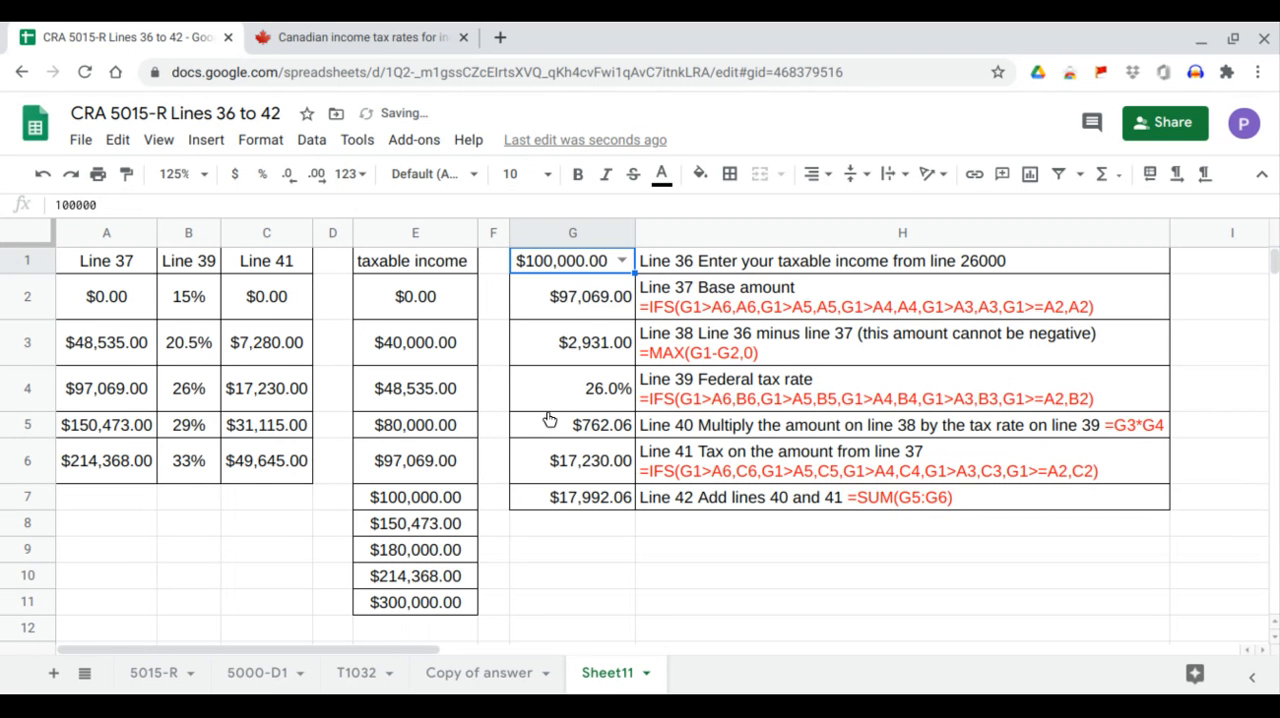
pyautogui.moveTo(131, 396); pyautogui.dragTo(131, 423)
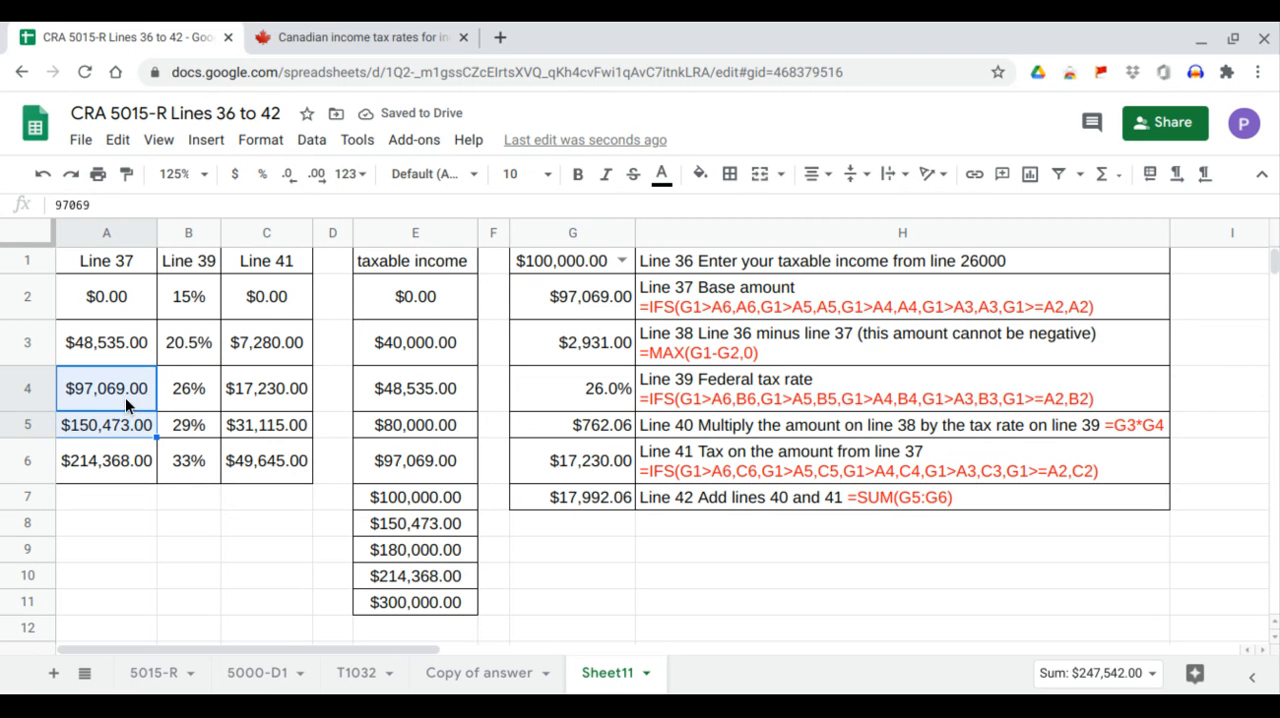
pyautogui.click(125, 397)
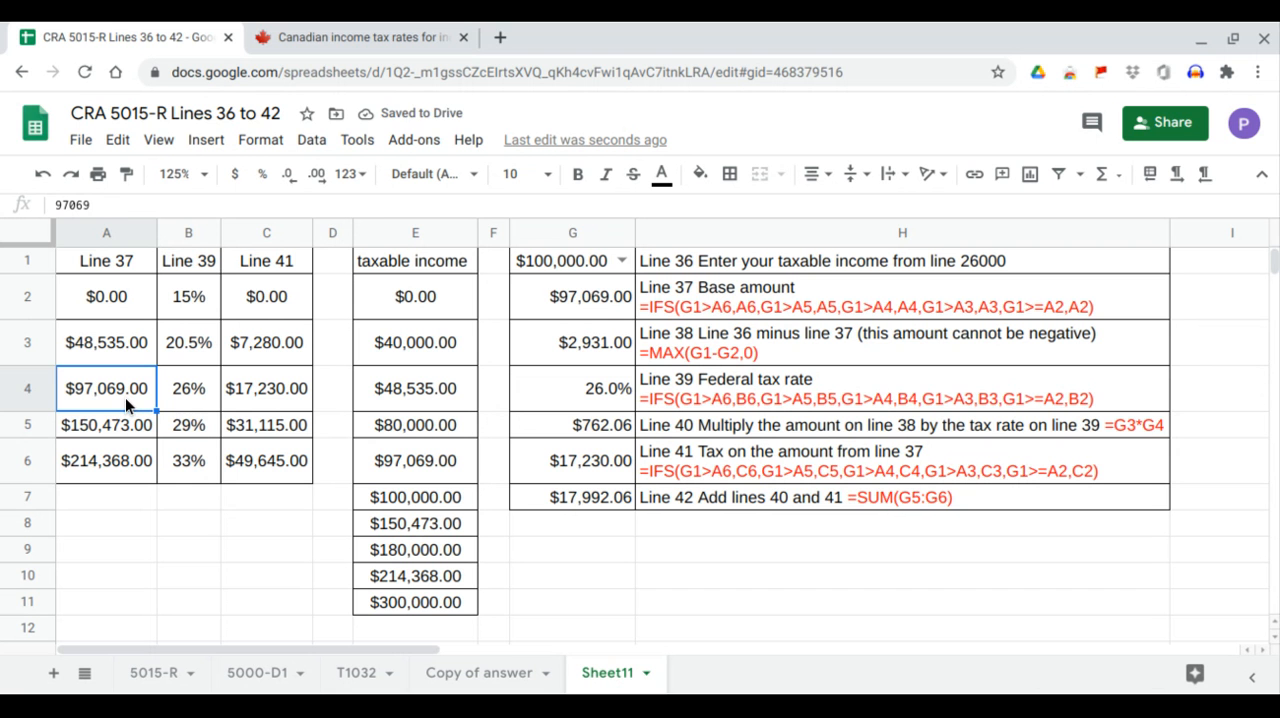
pyautogui.click(602, 303)
# Match the third bracket's rate in B4 to G4 and its tax in C4 to G6, rechecking the A4:A5 range.
pyautogui.click(199, 396)
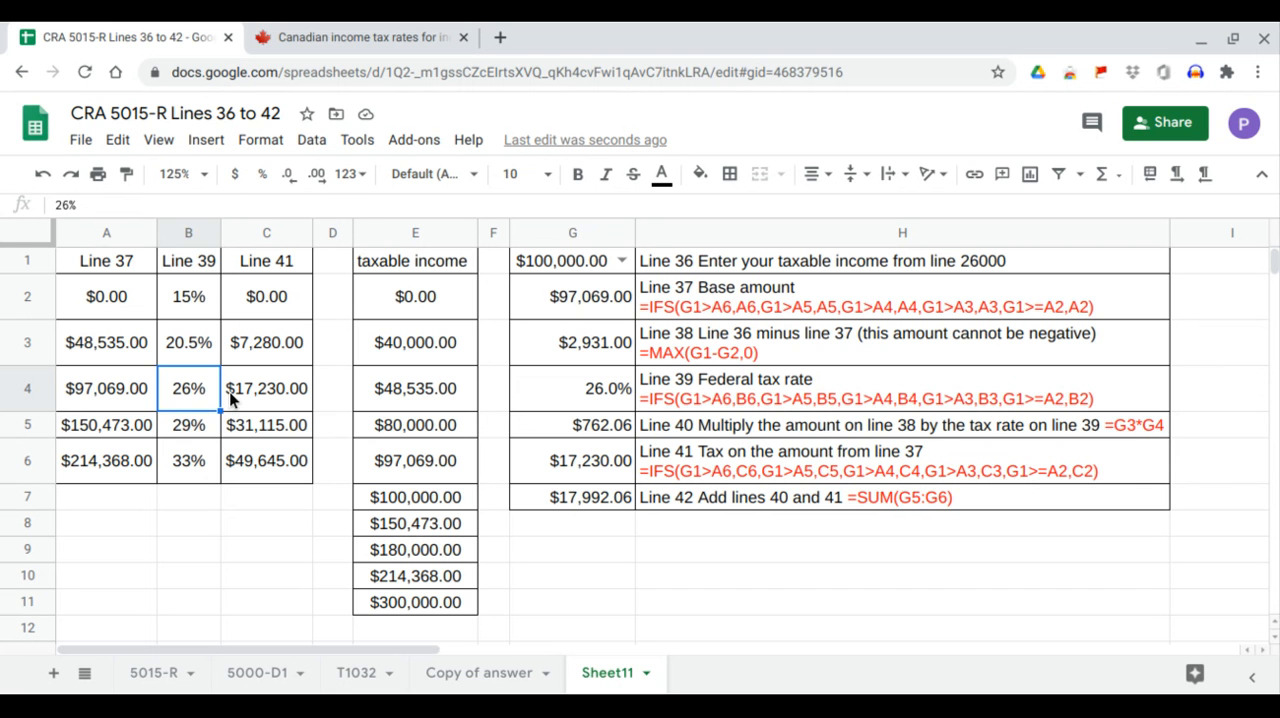
pyautogui.click(585, 385)
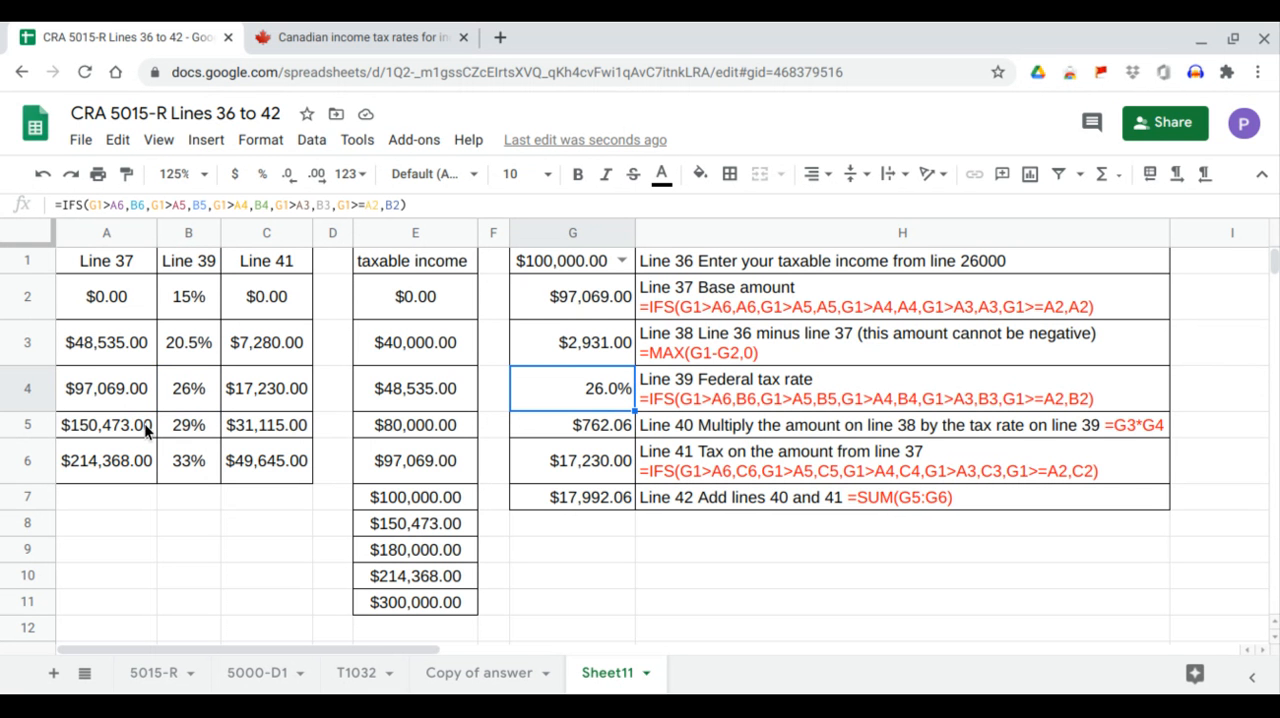
pyautogui.click(273, 392)
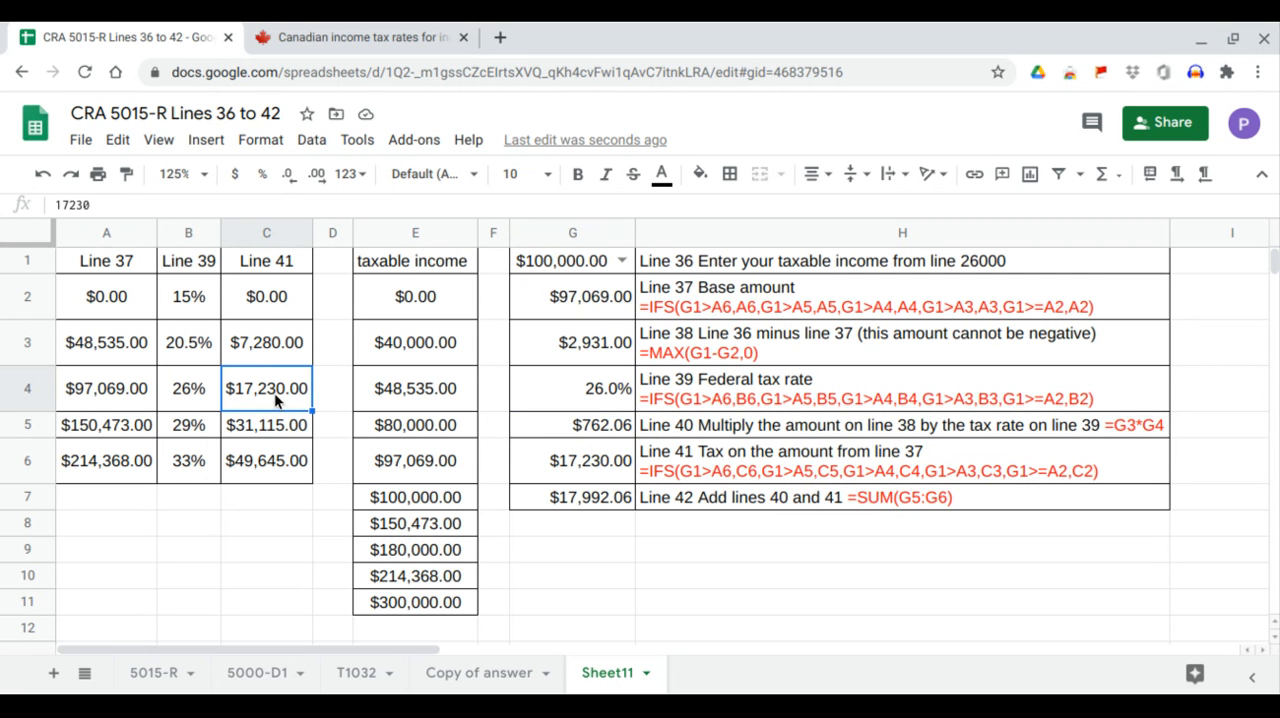
pyautogui.click(613, 470)
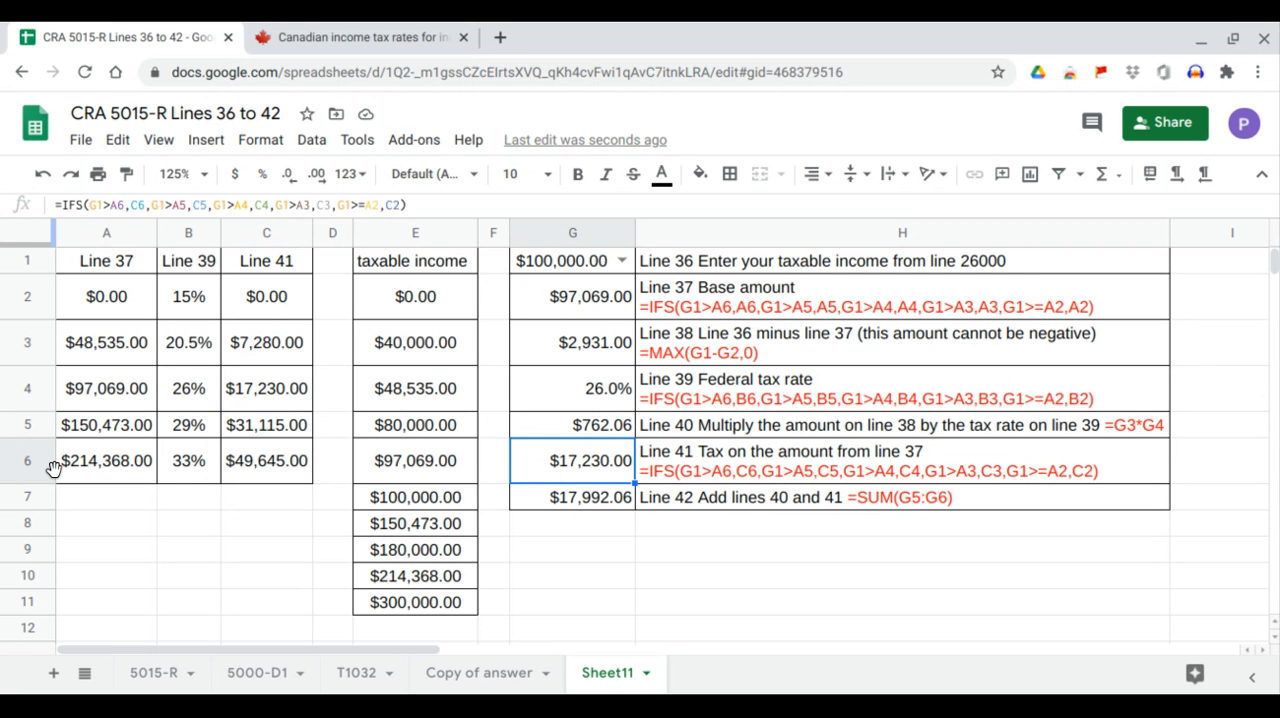
pyautogui.moveTo(105, 390); pyautogui.dragTo(111, 419)
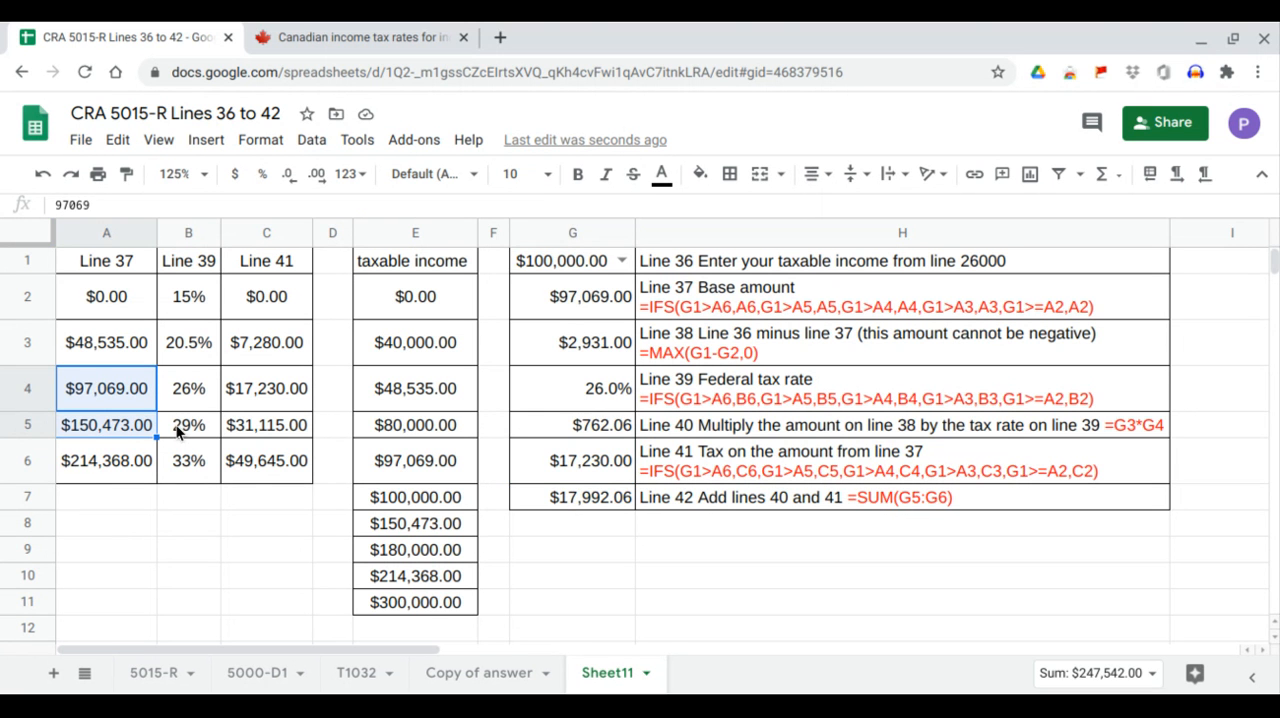
# Set the taxable income in G1 to 150473 and check the base amount in G2 against the A4:A5 bracket limits.
pyautogui.click(627, 264)
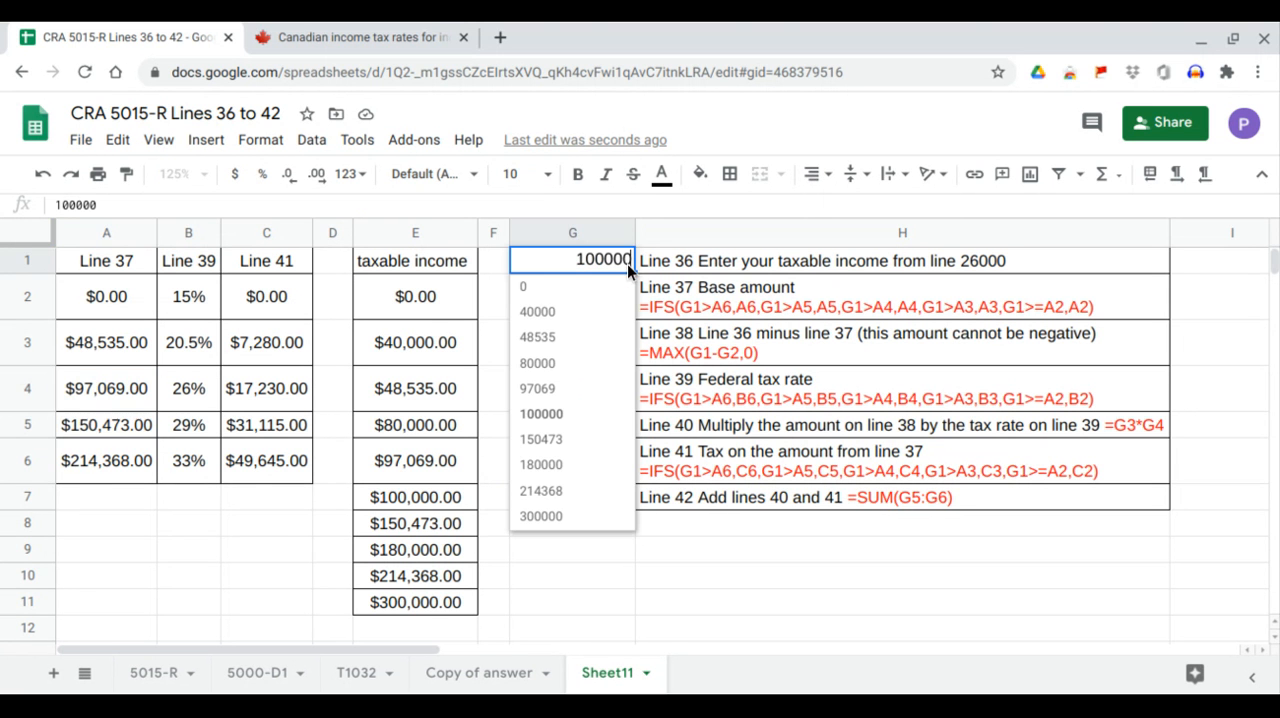
pyautogui.click(562, 442)
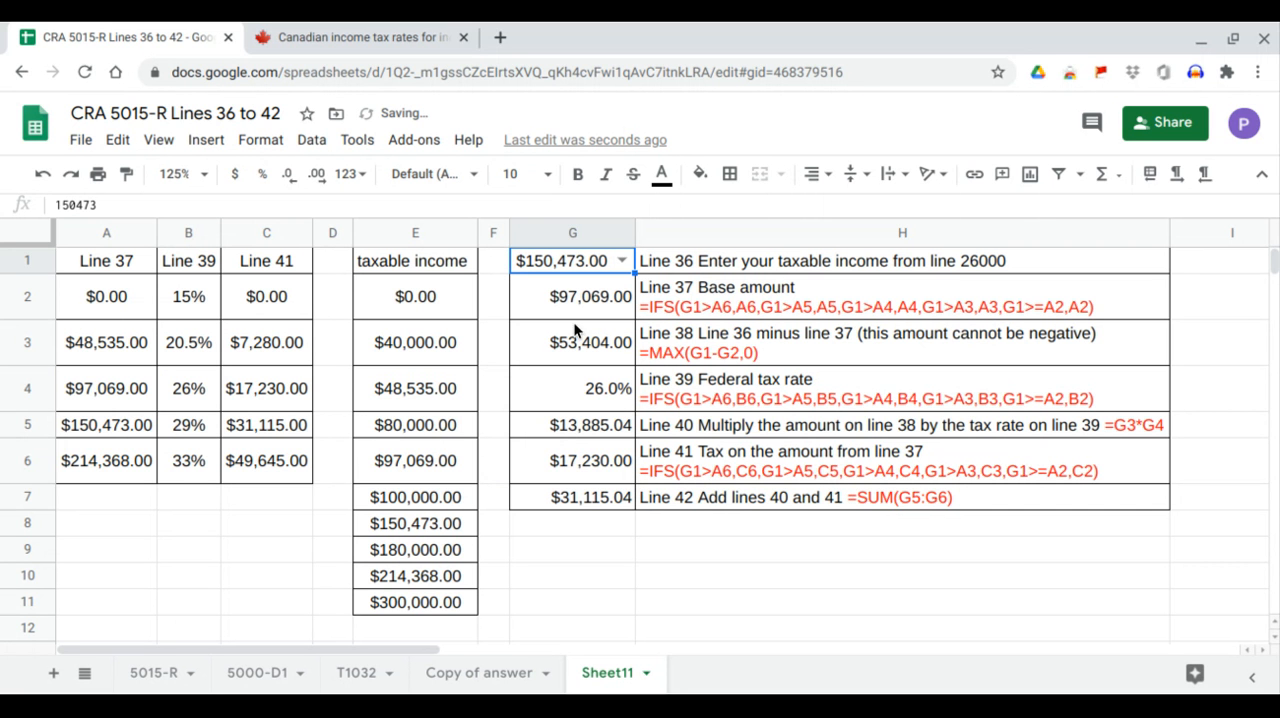
pyautogui.moveTo(137, 392); pyautogui.dragTo(136, 436)
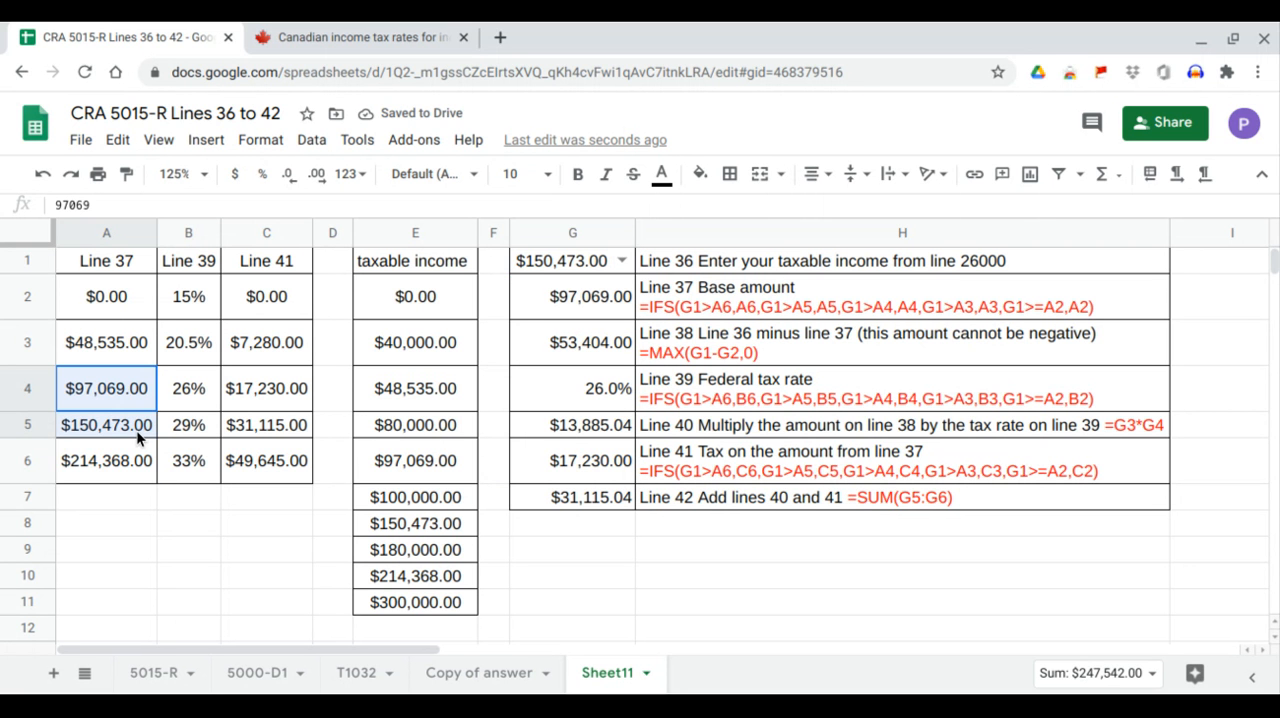
pyautogui.click(188, 394)
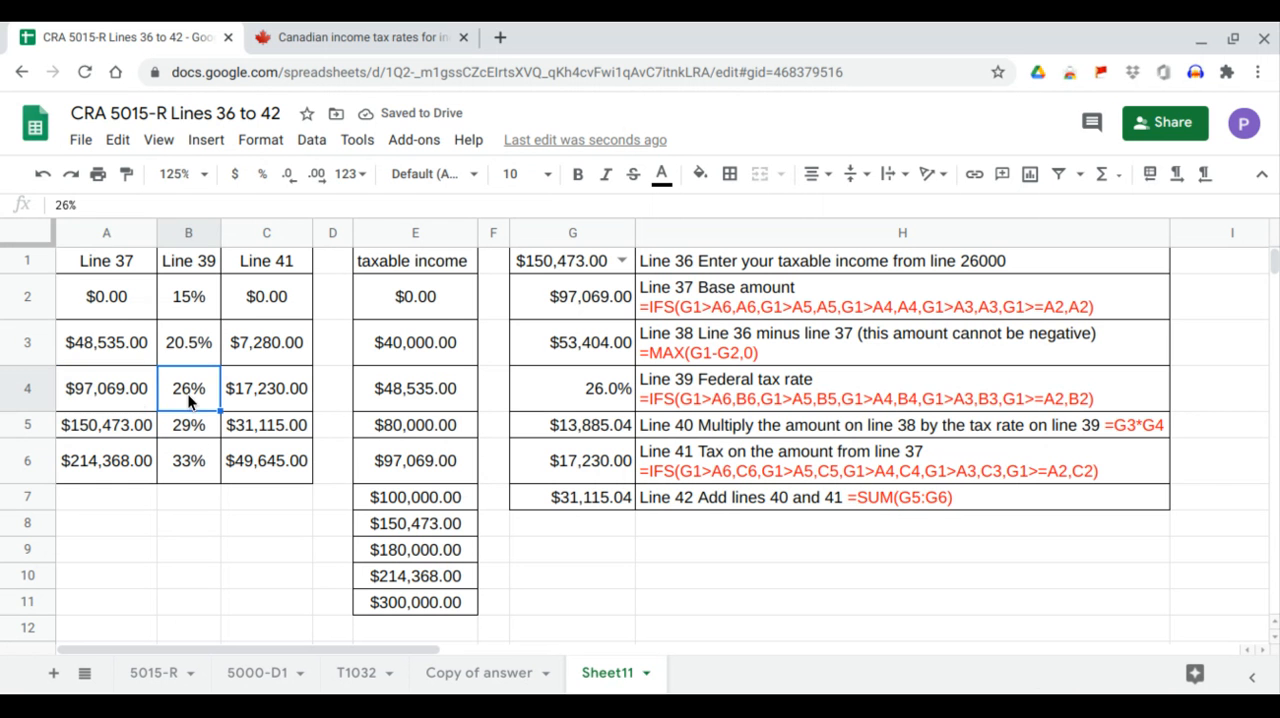
pyautogui.click(134, 394)
pyautogui.click(566, 304)
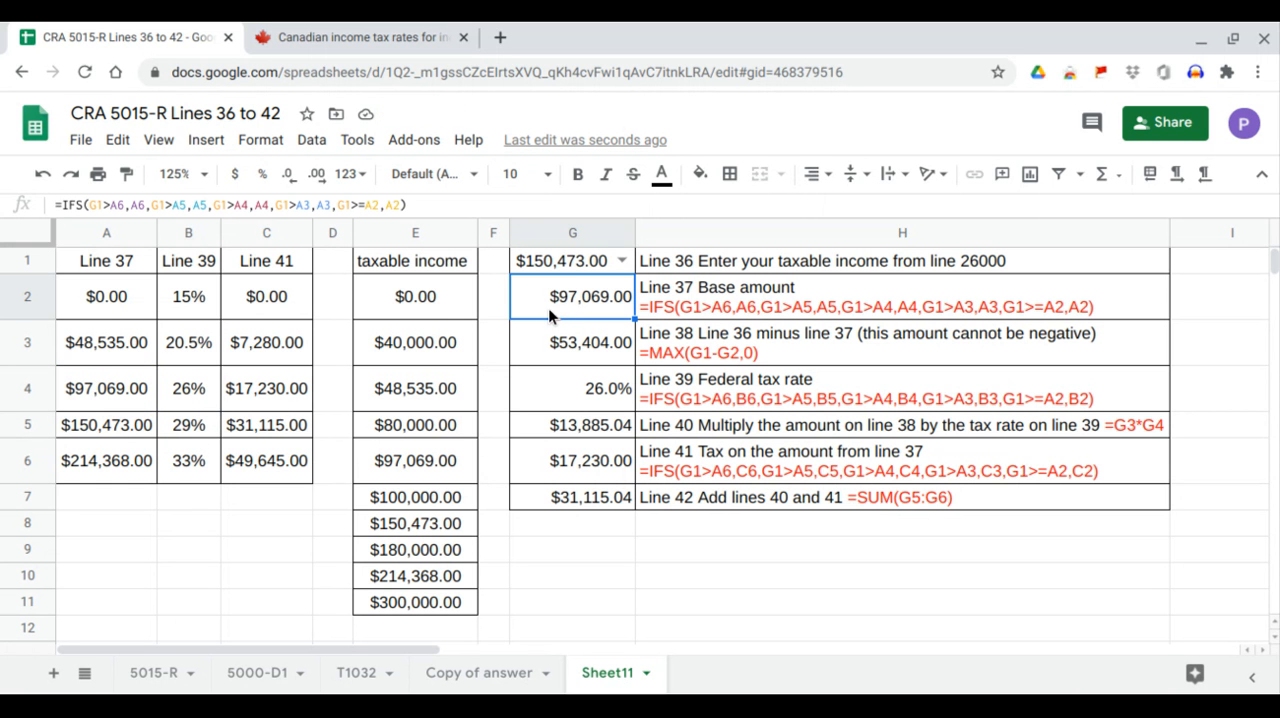
# Verify for the 150473 income the third bracket's rate in B4 against G4 and its tax in C4 against G6.
pyautogui.click(192, 404)
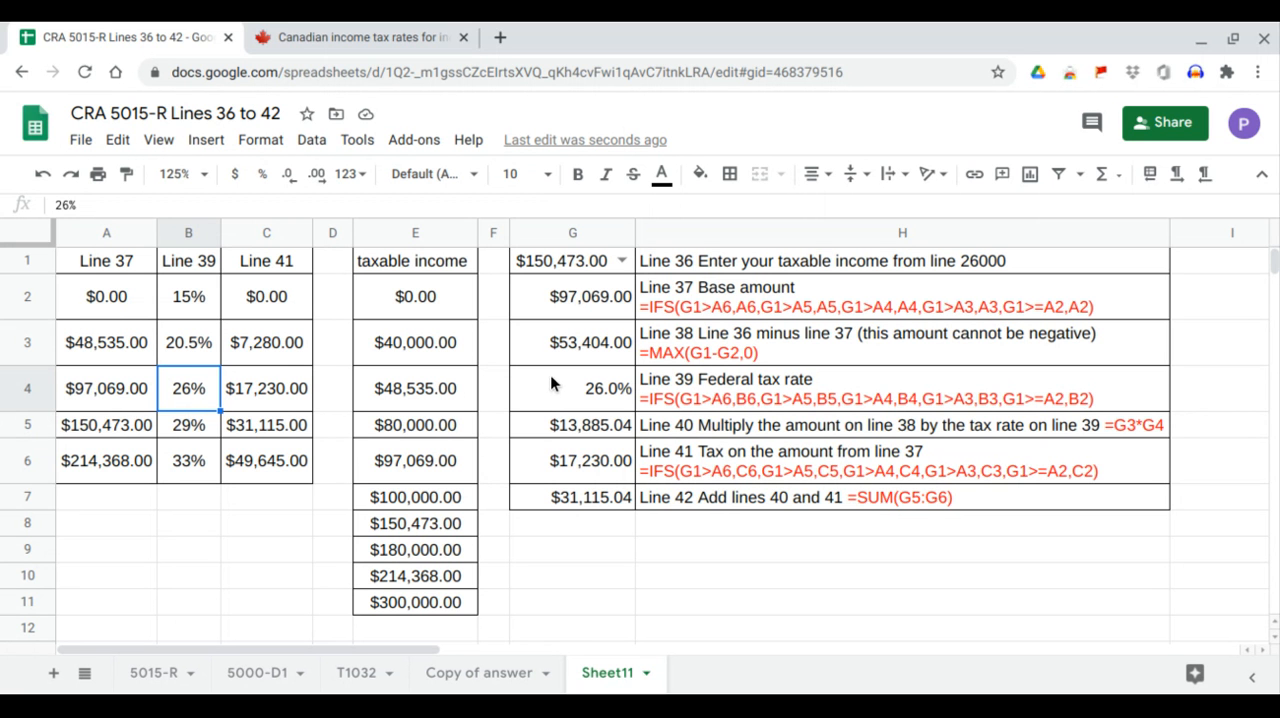
pyautogui.click(273, 395)
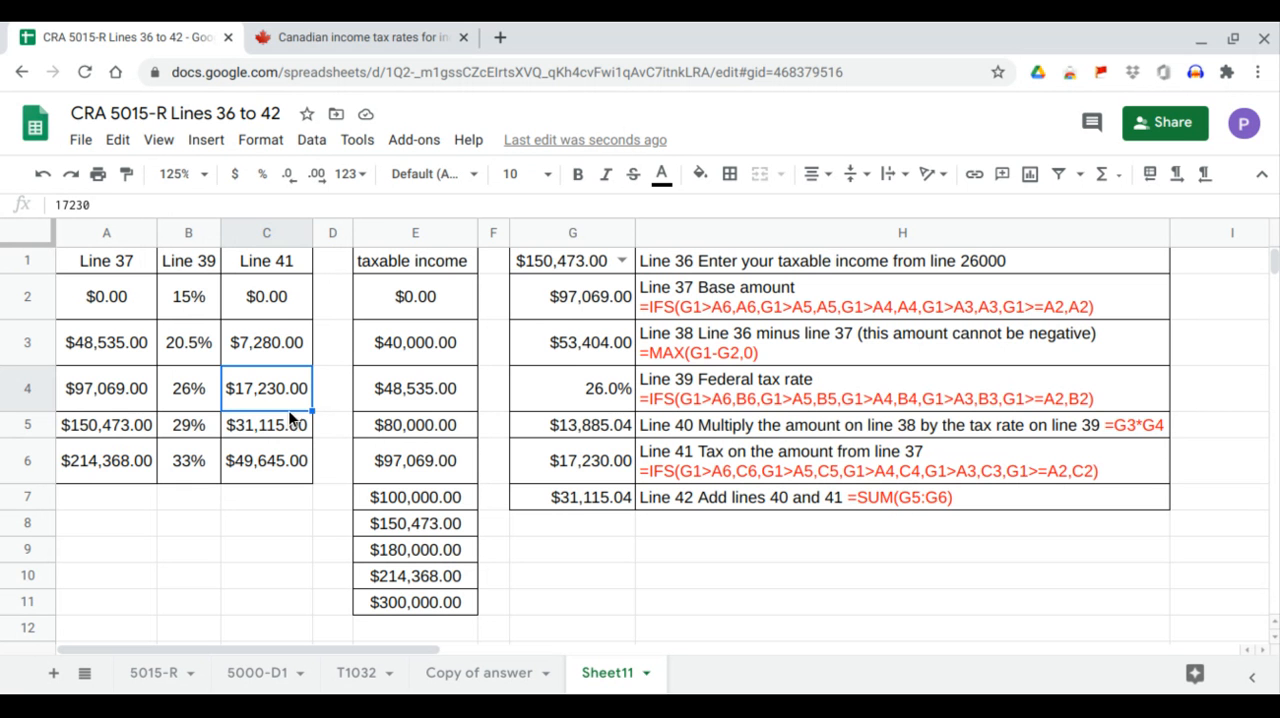
pyautogui.click(583, 478)
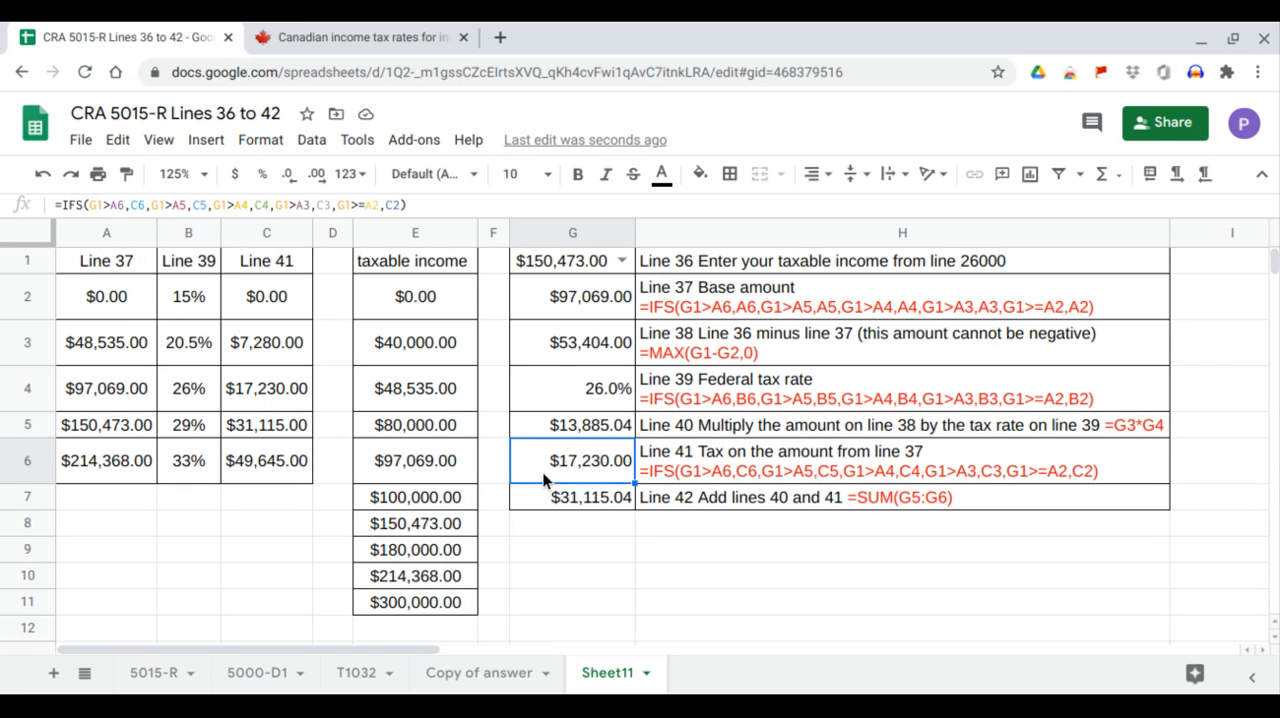
# Set the taxable income in G1 to 180000 and compare the A5:A6 bracket with the base amount in G2.
pyautogui.click(629, 262)
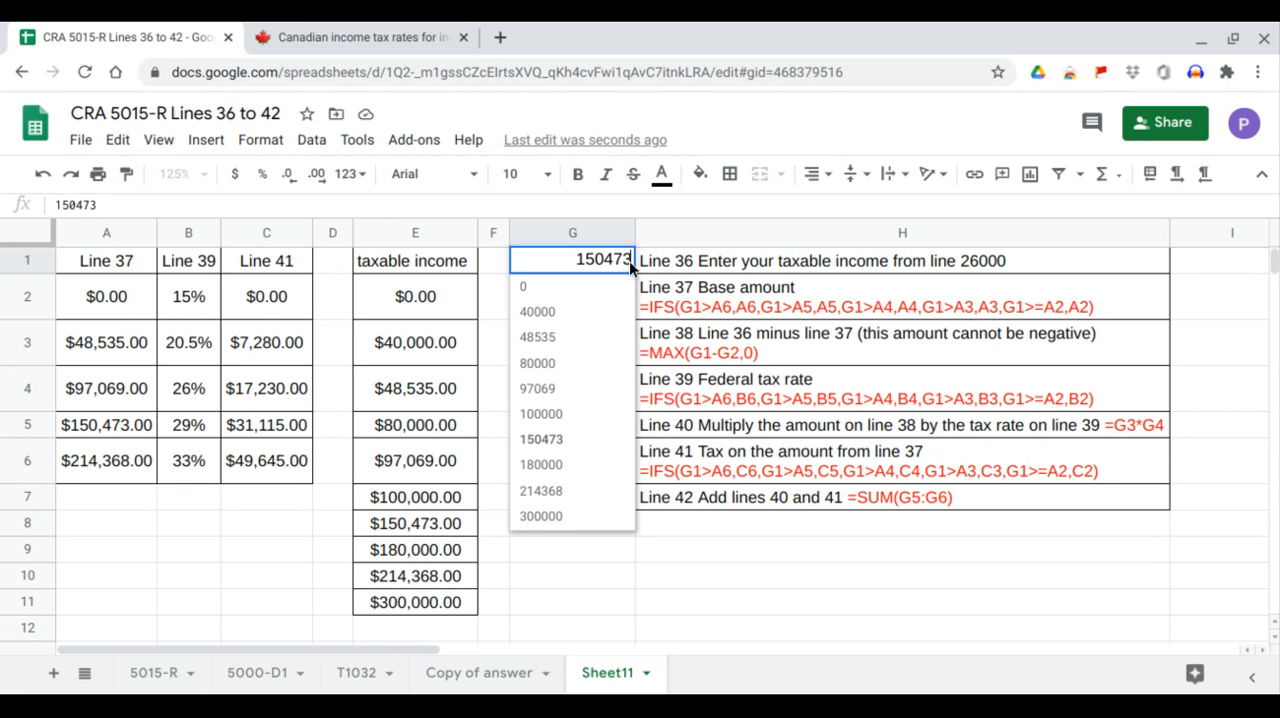
pyautogui.click(575, 464)
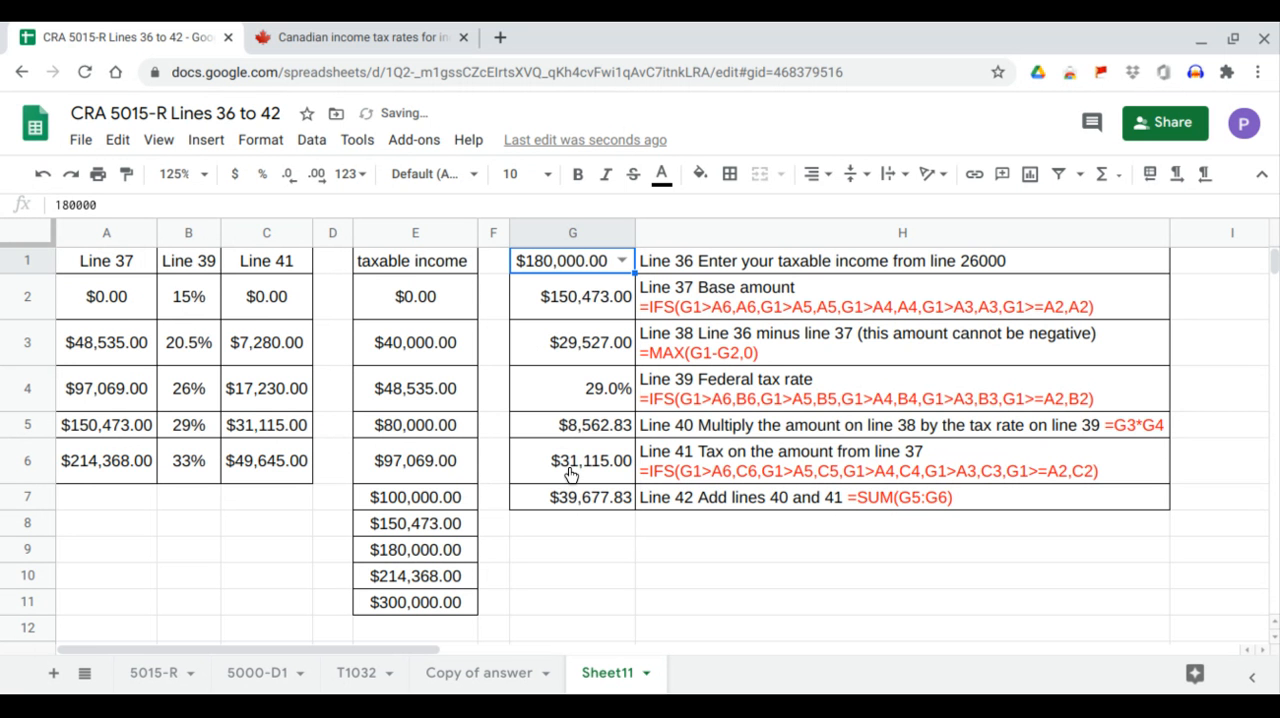
pyautogui.moveTo(128, 428); pyautogui.dragTo(125, 462)
pyautogui.click(134, 429)
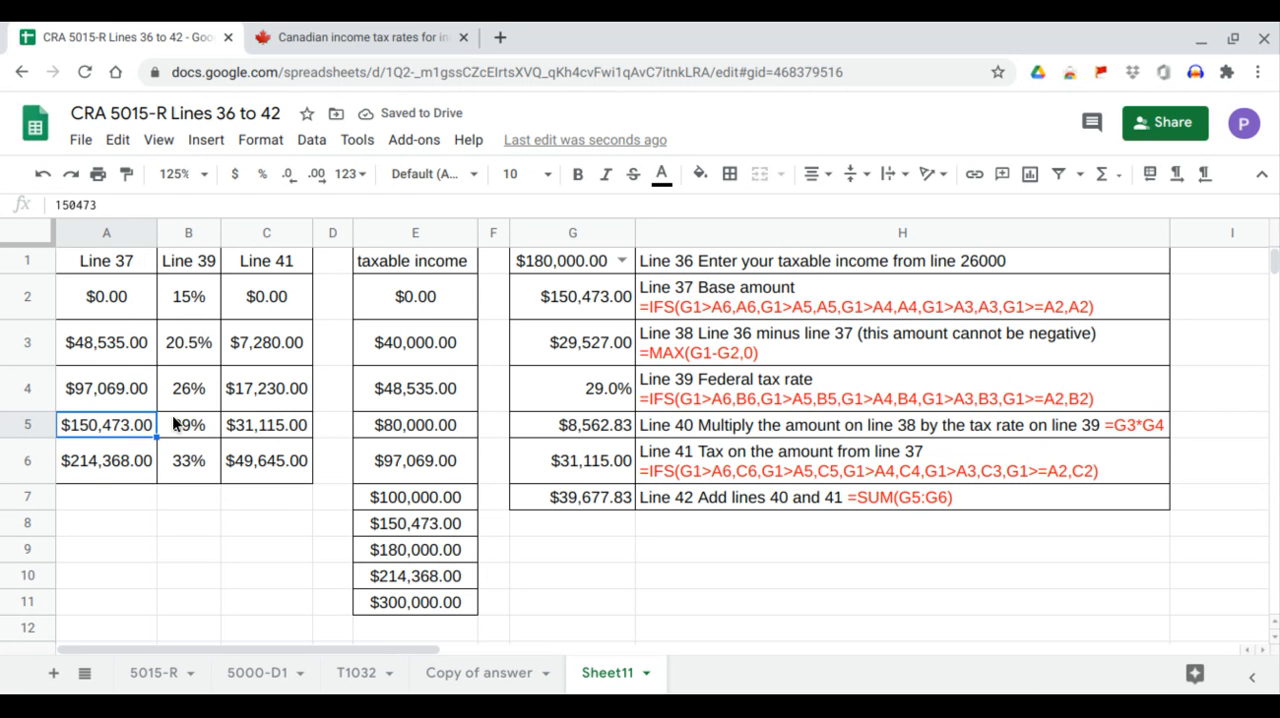
pyautogui.click(576, 315)
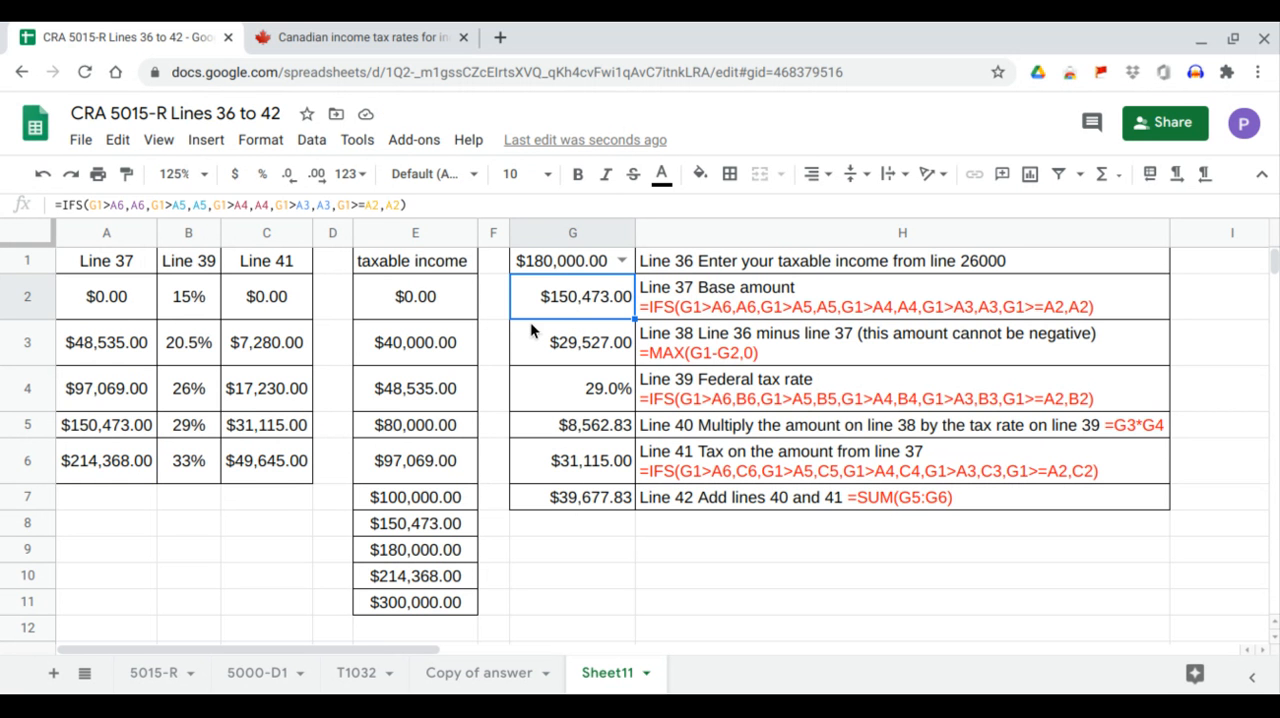
# Match G4 to the fourth bracket's rate in B5 and G6 to its tax in C5, rechecking the A5:A6 range.
pyautogui.click(570, 388)
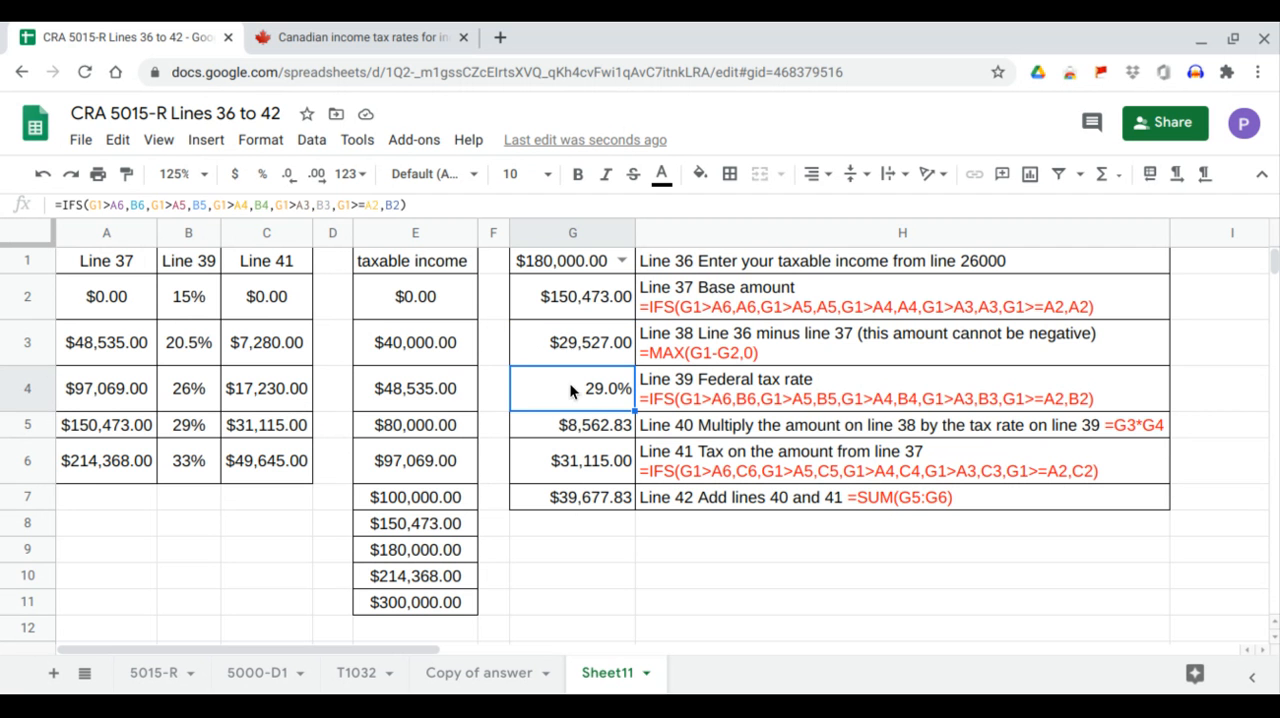
pyautogui.click(197, 434)
pyautogui.click(143, 424)
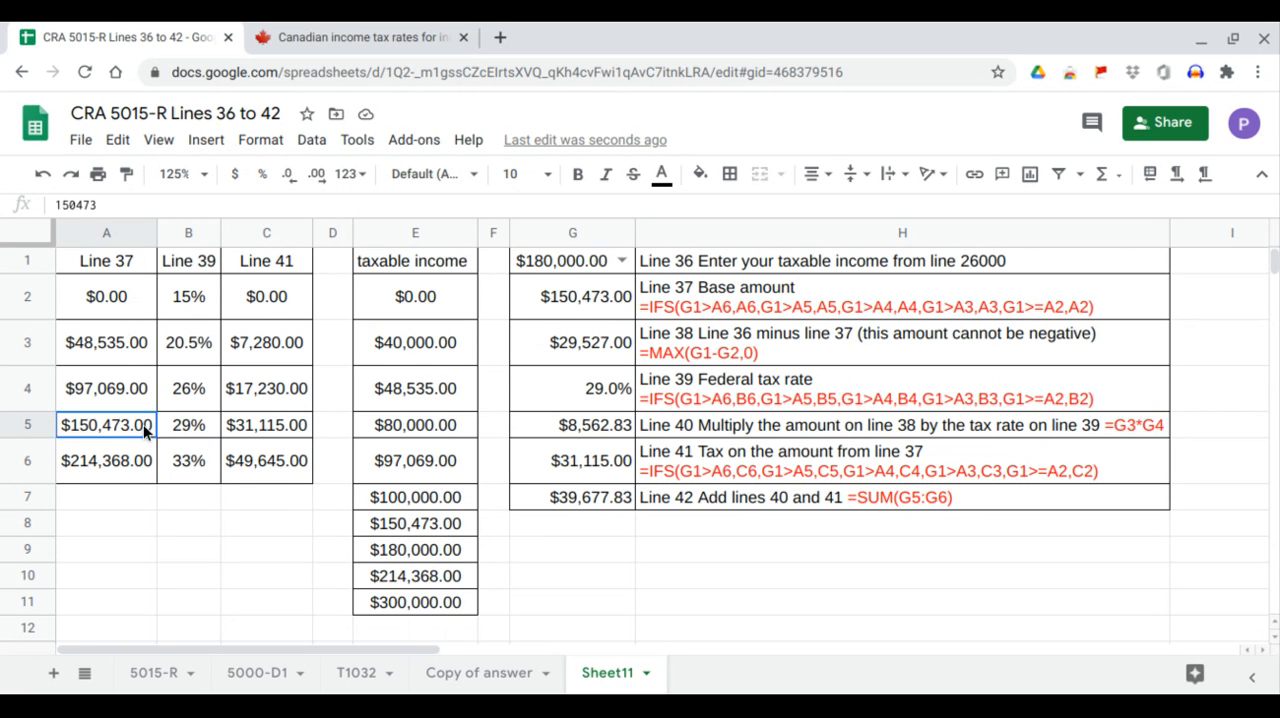
pyautogui.moveTo(143, 424); pyautogui.dragTo(146, 454)
pyautogui.click(296, 431)
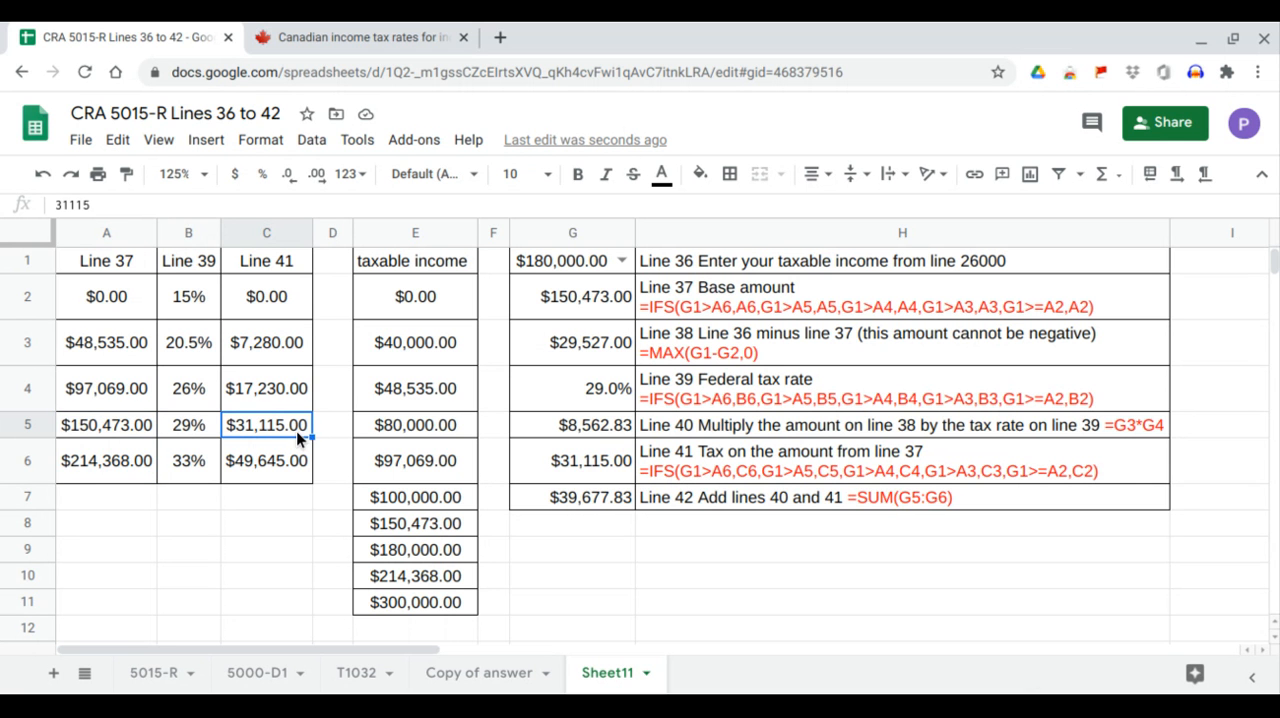
pyautogui.click(577, 466)
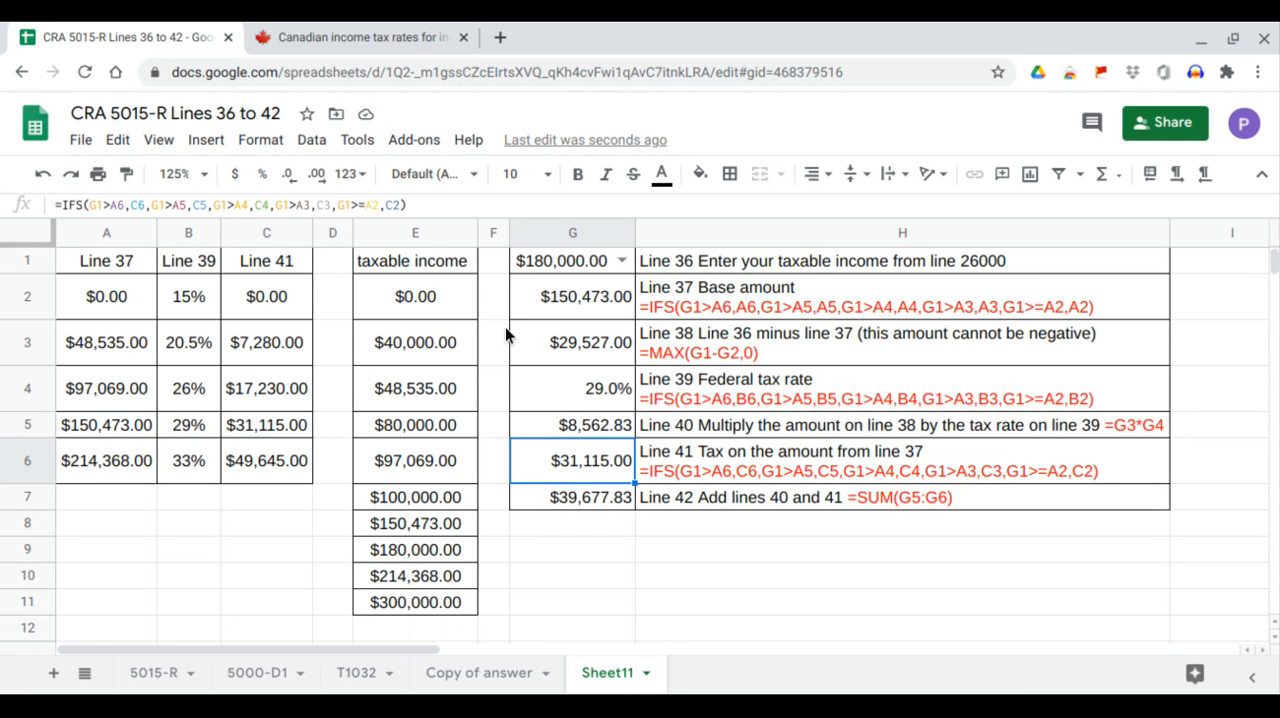
# Set the taxable income in G1 to 214368 and check the base amount in G2 against the A5:A6 bracket limits.
pyautogui.click(622, 261)
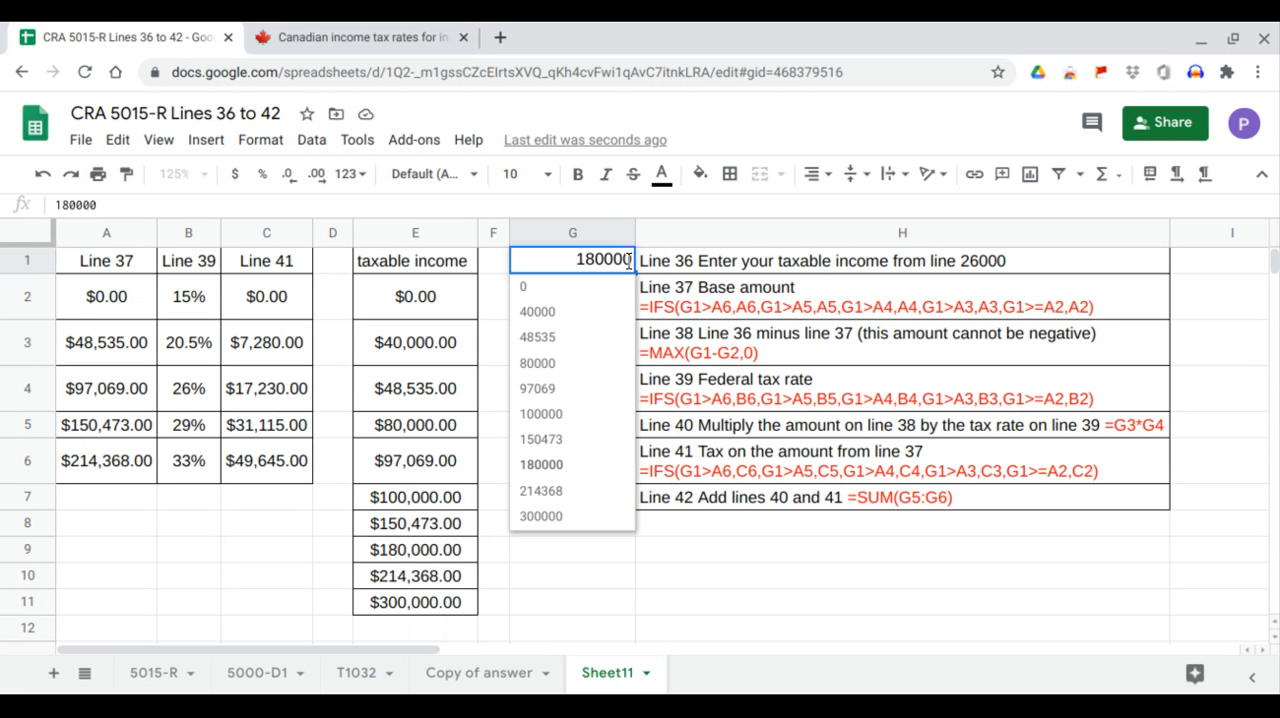
pyautogui.click(558, 490)
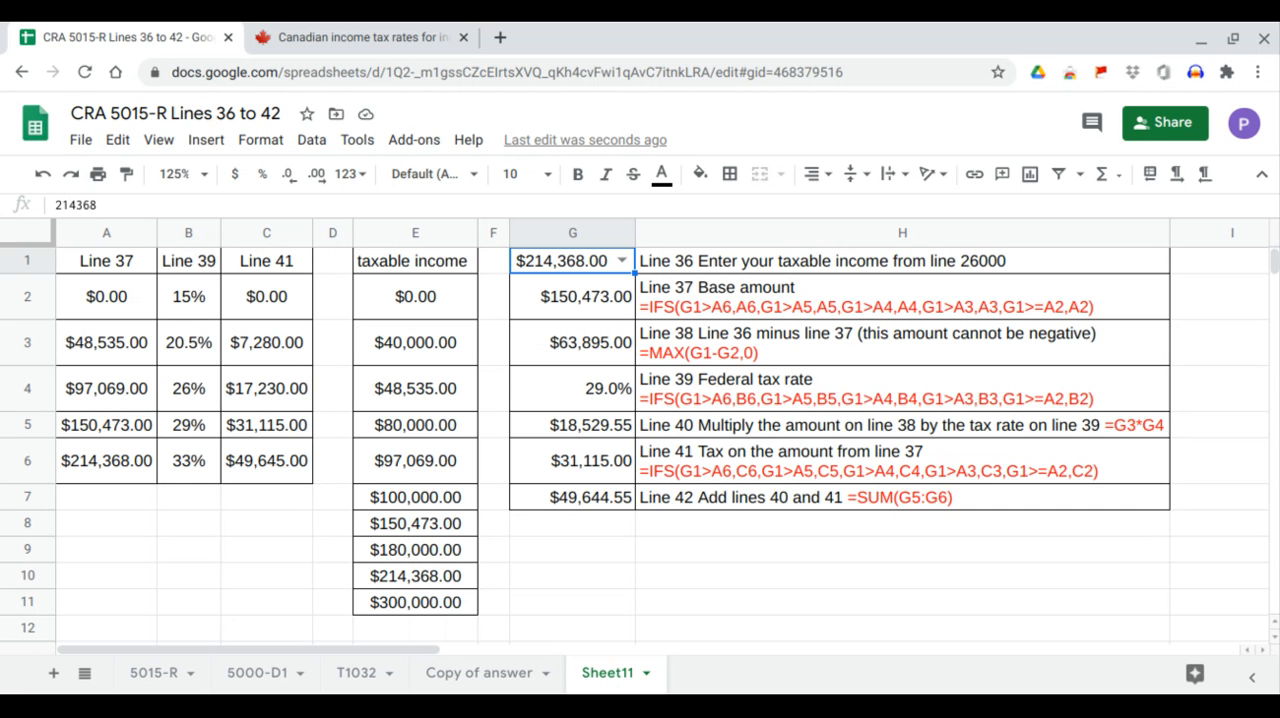
pyautogui.click(144, 462)
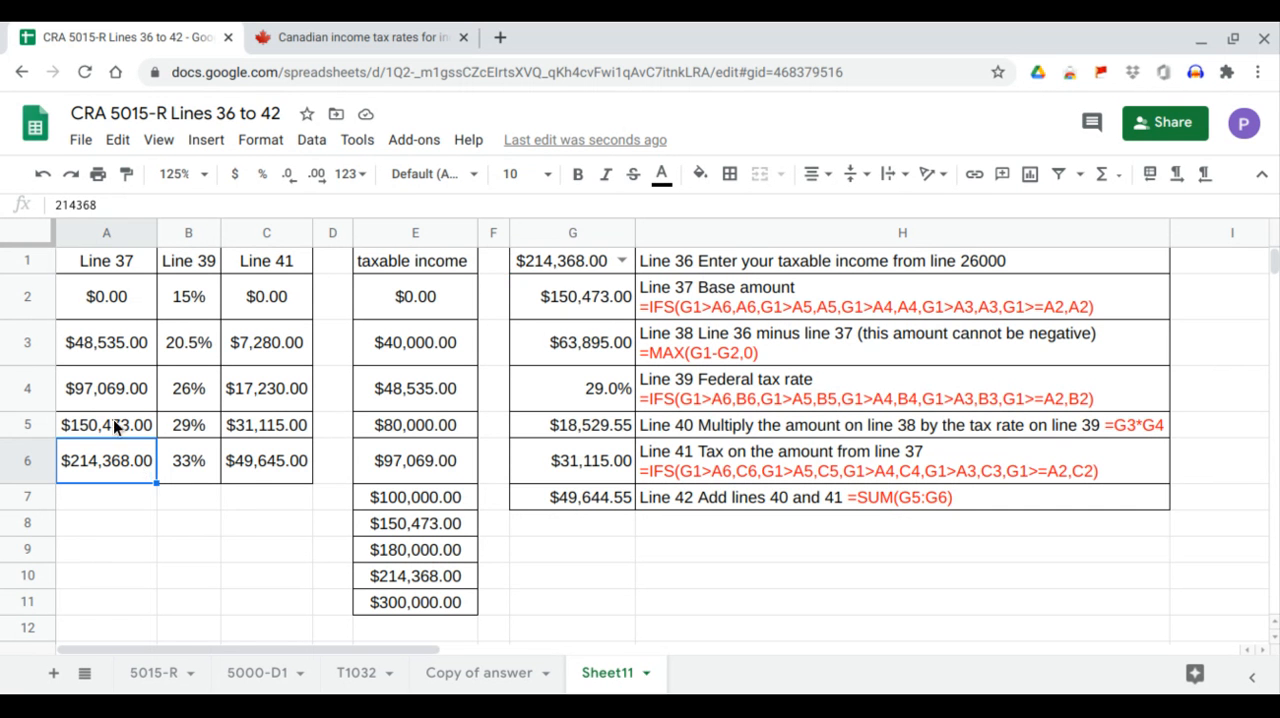
pyautogui.moveTo(113, 419); pyautogui.dragTo(117, 454)
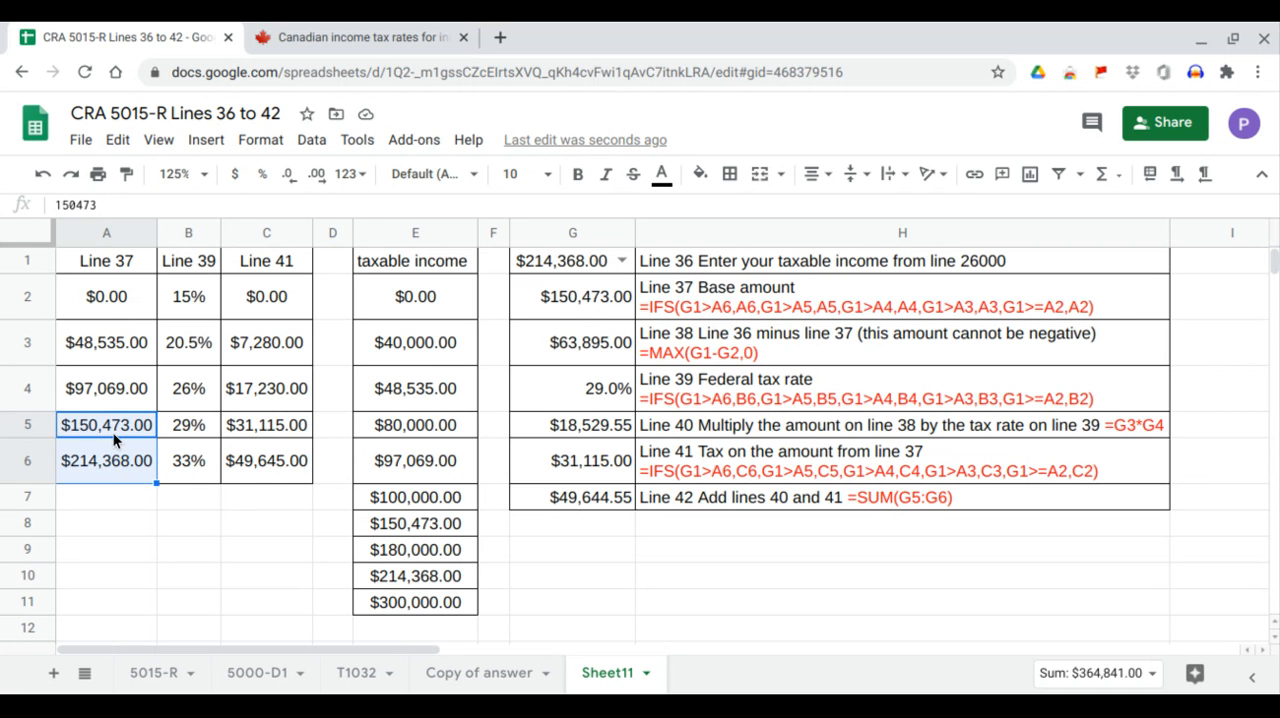
pyautogui.click(113, 430)
pyautogui.click(562, 318)
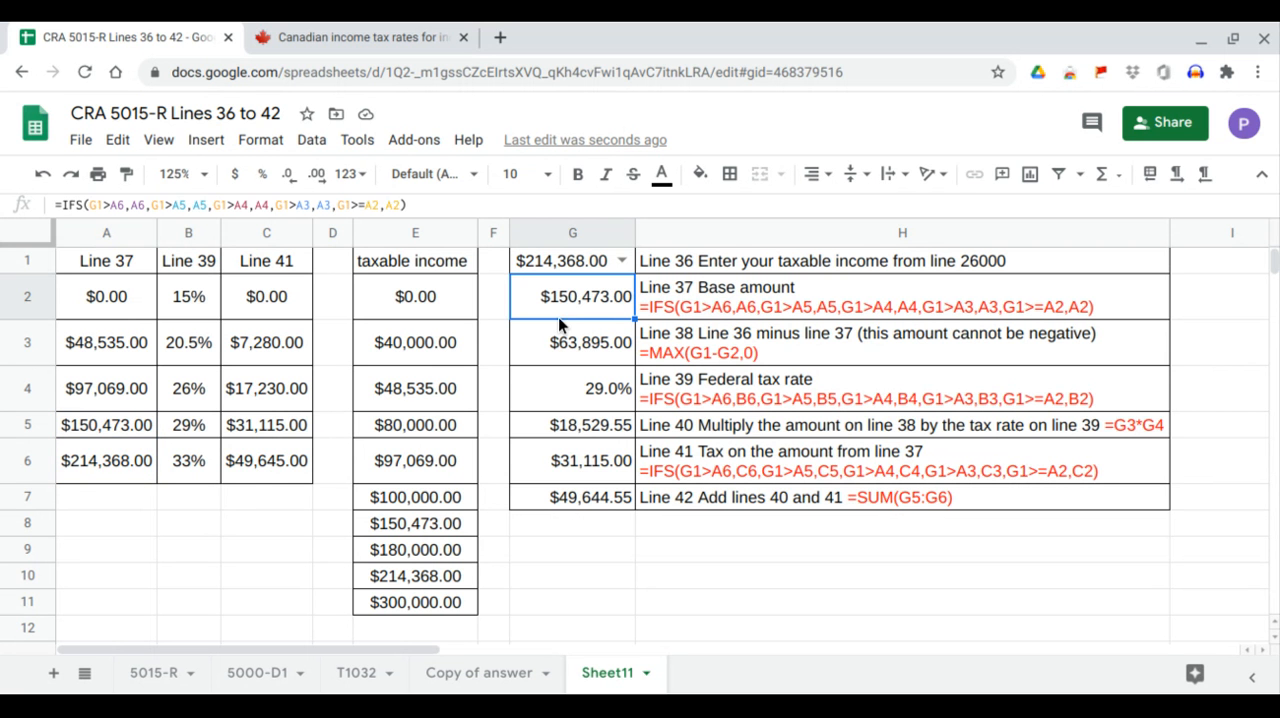
# Verify for the 214368 income the rate in B5 against G4 and the tax in C5 against G6, rechecking the limits in A5:A6.
pyautogui.click(199, 426)
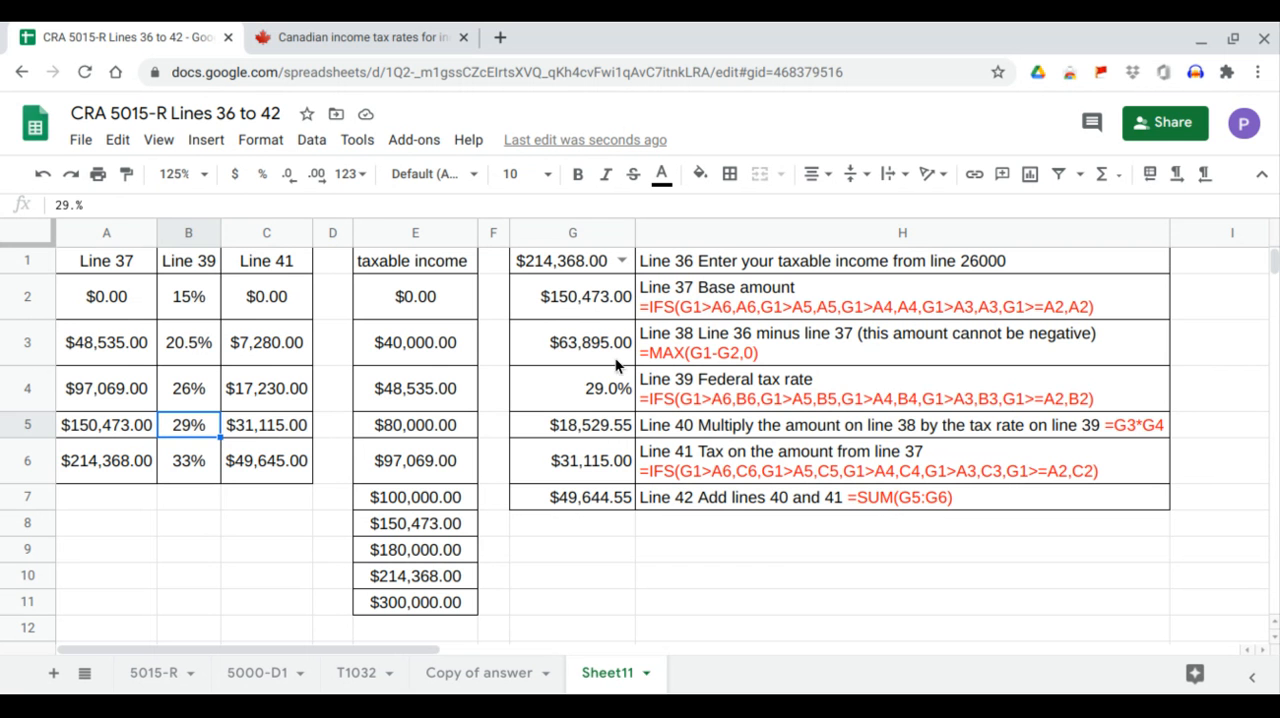
pyautogui.click(611, 398)
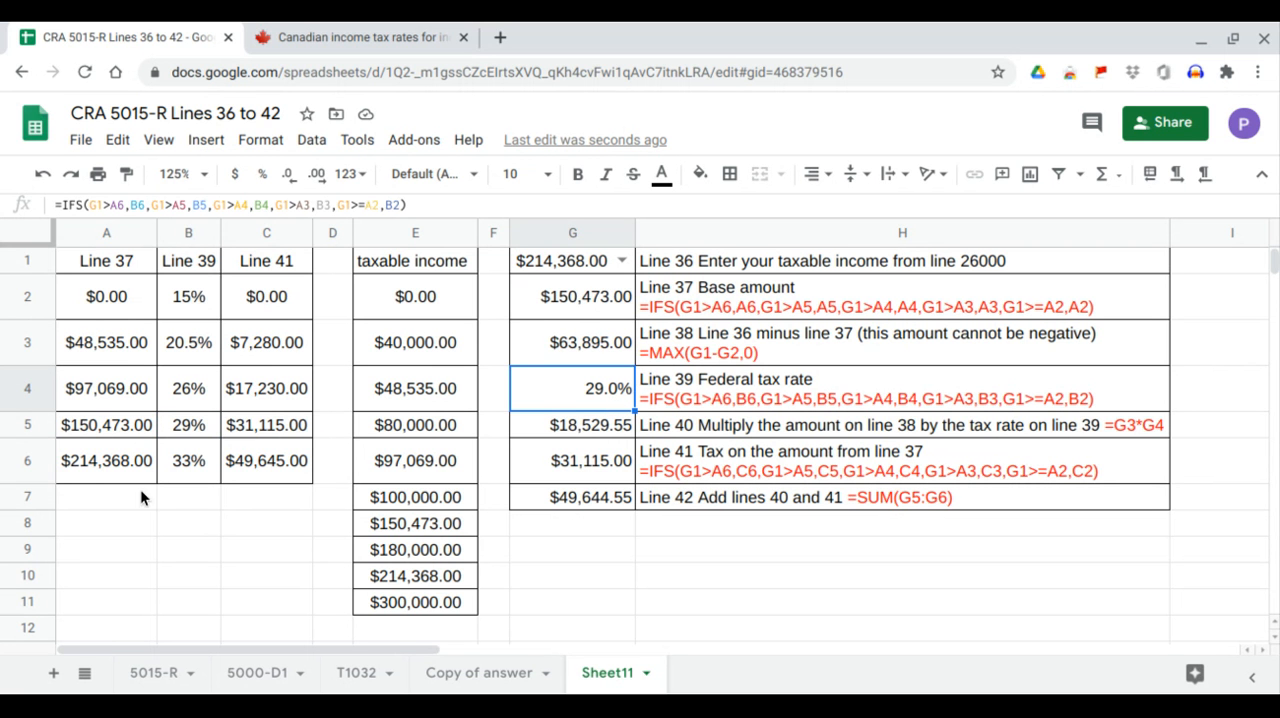
pyautogui.click(269, 429)
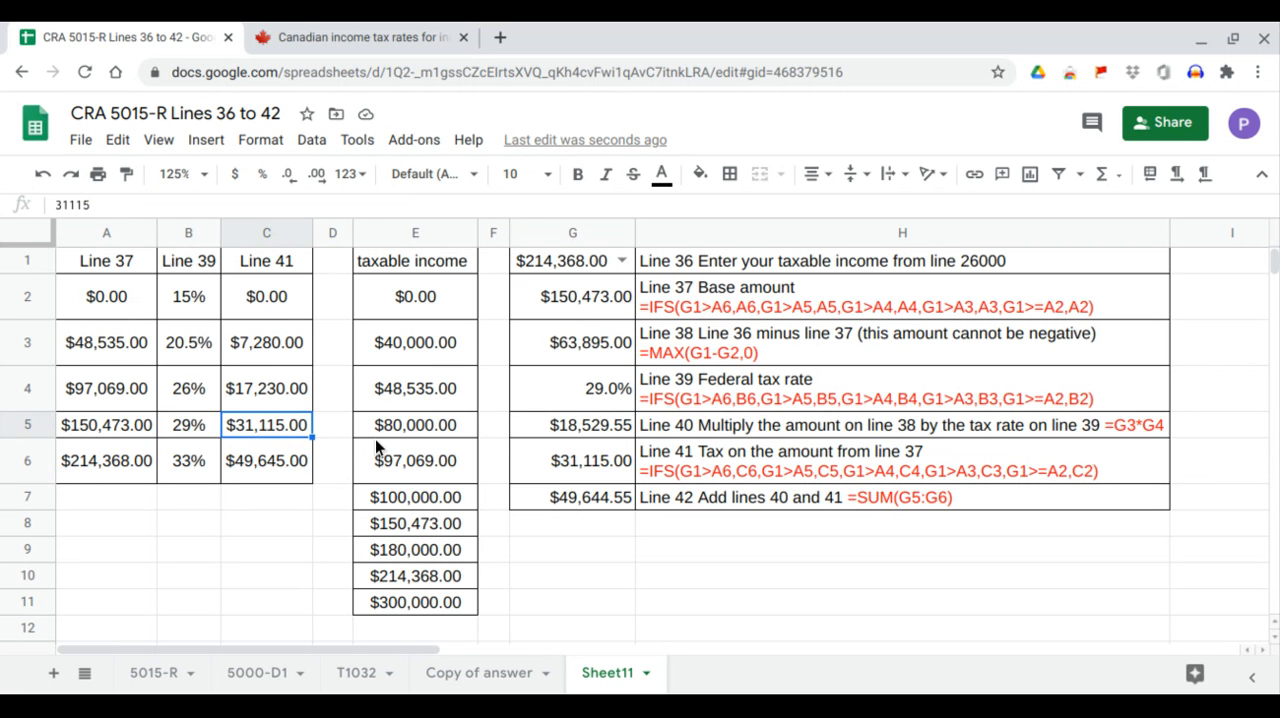
pyautogui.click(591, 468)
pyautogui.moveTo(133, 433); pyautogui.dragTo(144, 460)
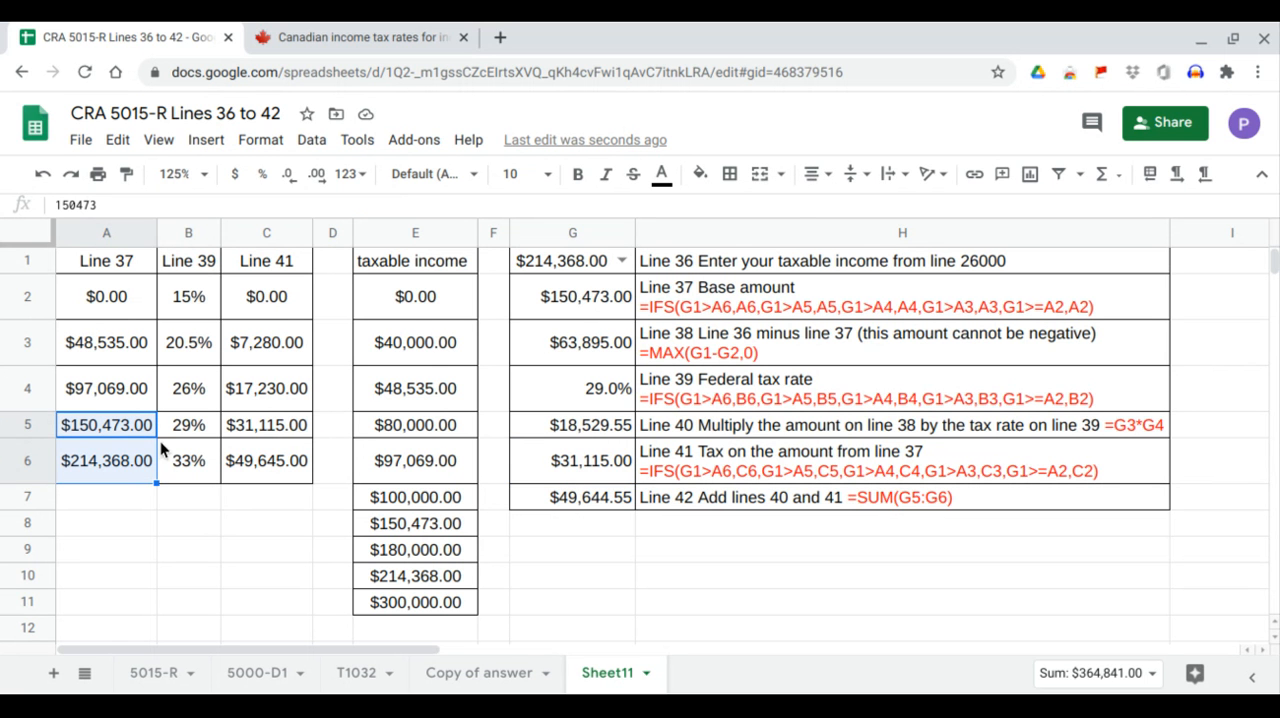
pyautogui.click(131, 464)
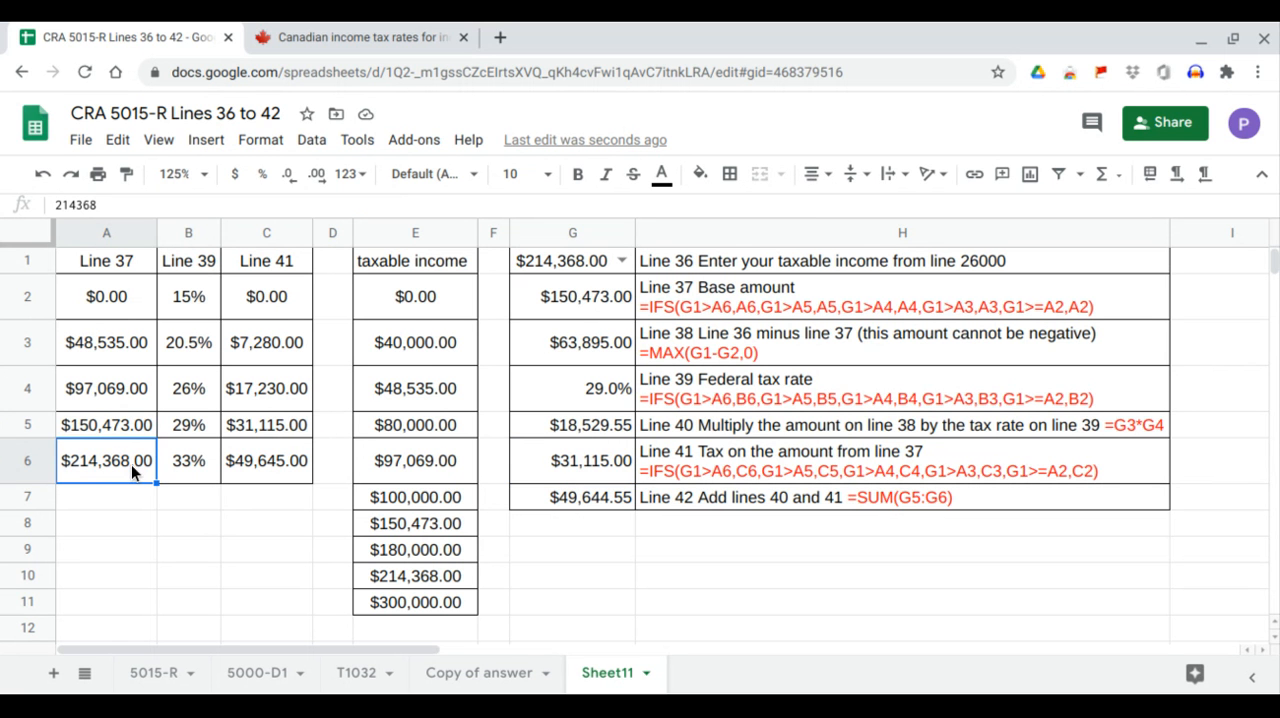
# Set the taxable income in G1 to 300000 and compare the top bracket threshold in A6 with the base amount in G2.
pyautogui.click(619, 259)
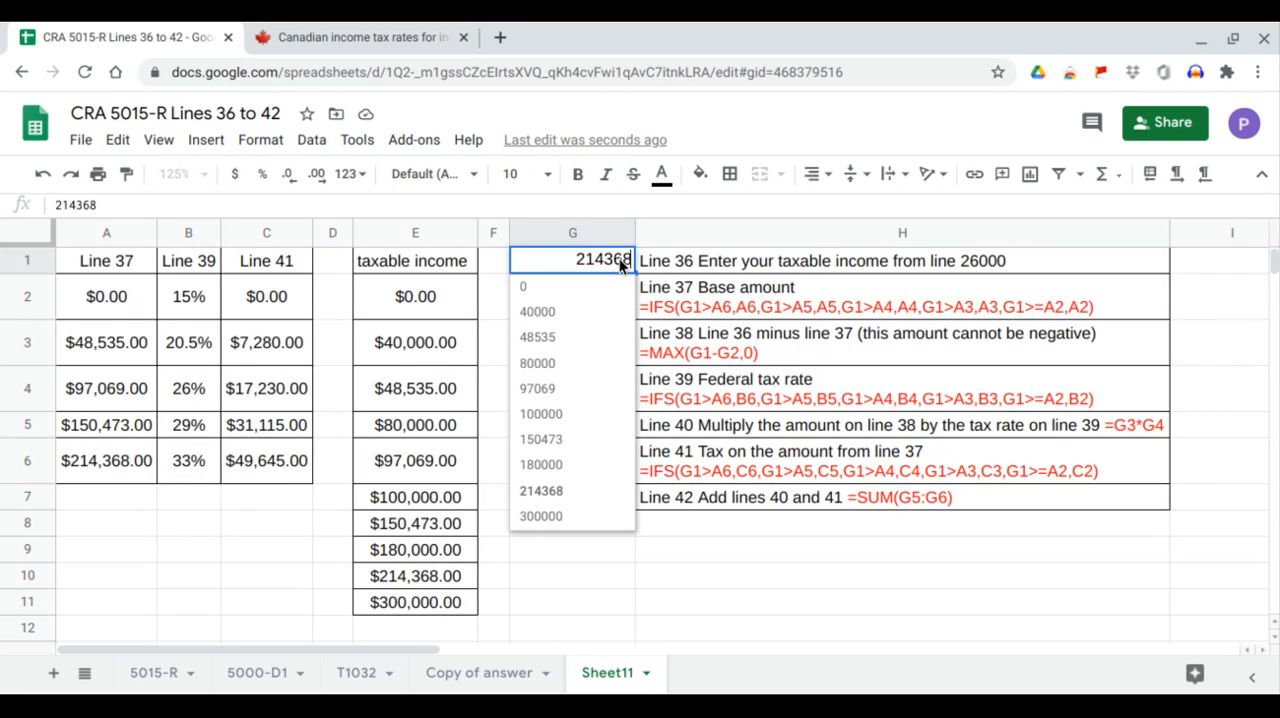
pyautogui.click(552, 517)
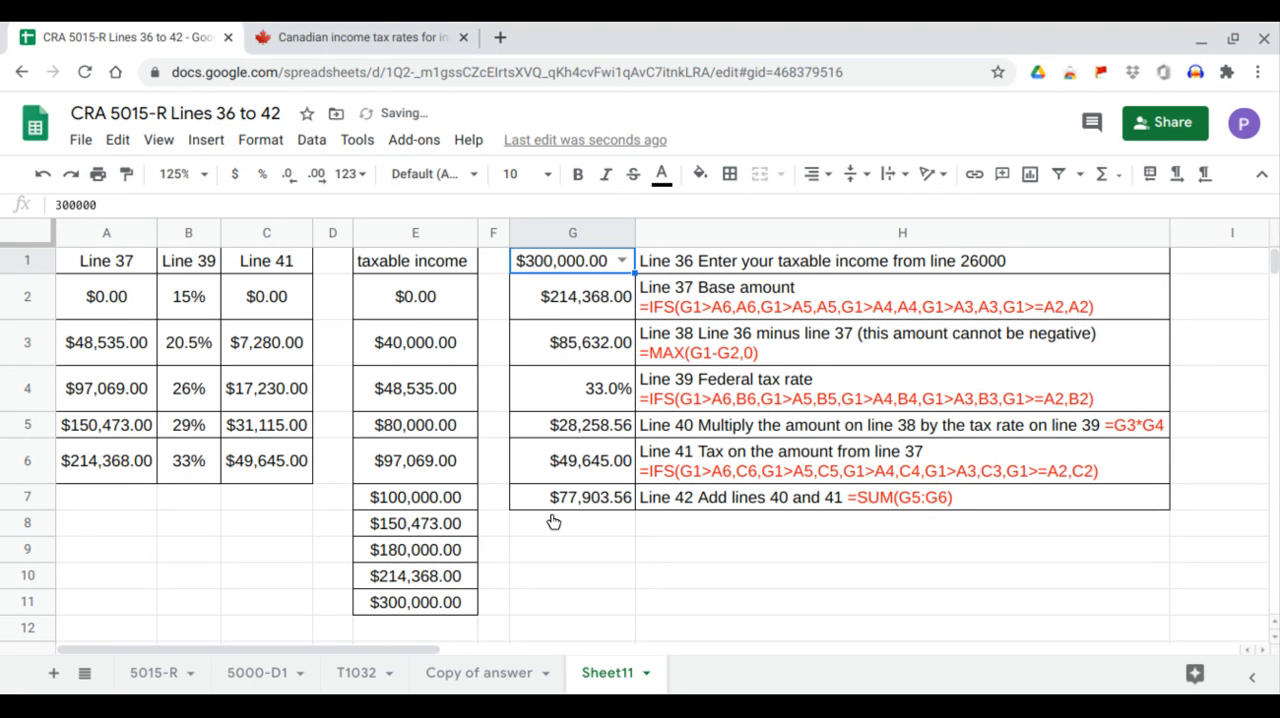
pyautogui.click(123, 461)
pyautogui.click(121, 427)
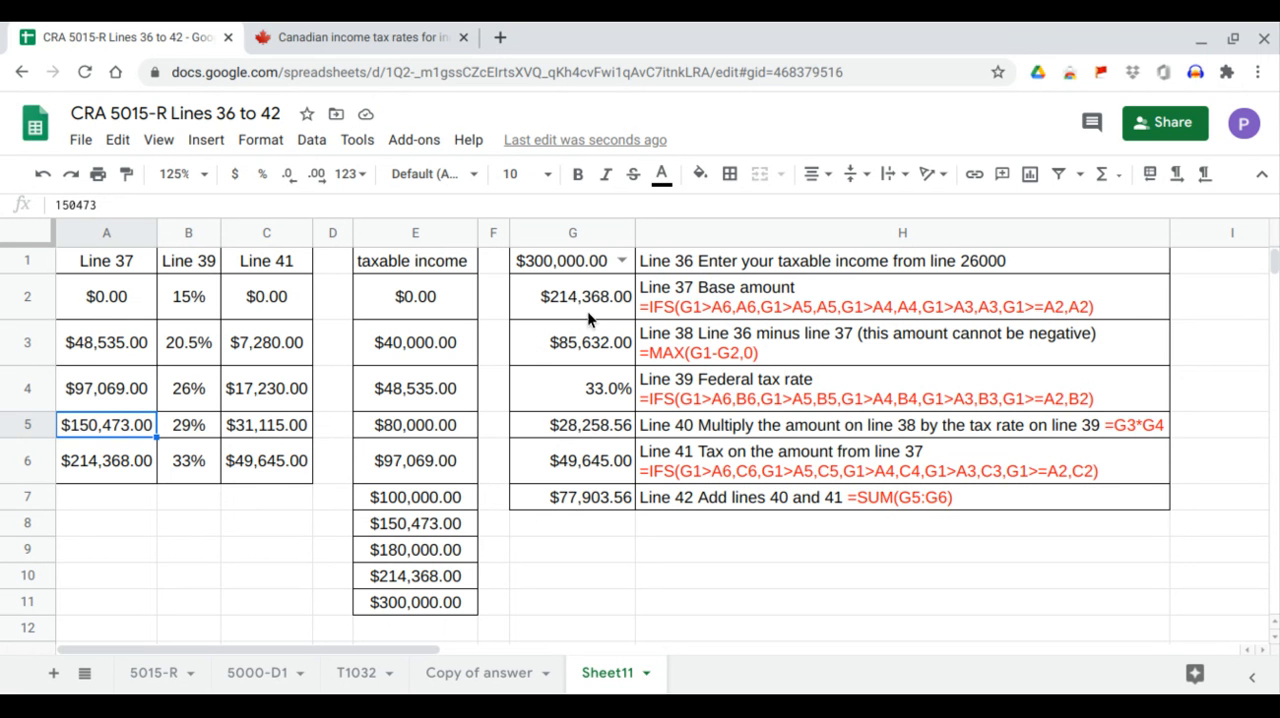
pyautogui.click(127, 470)
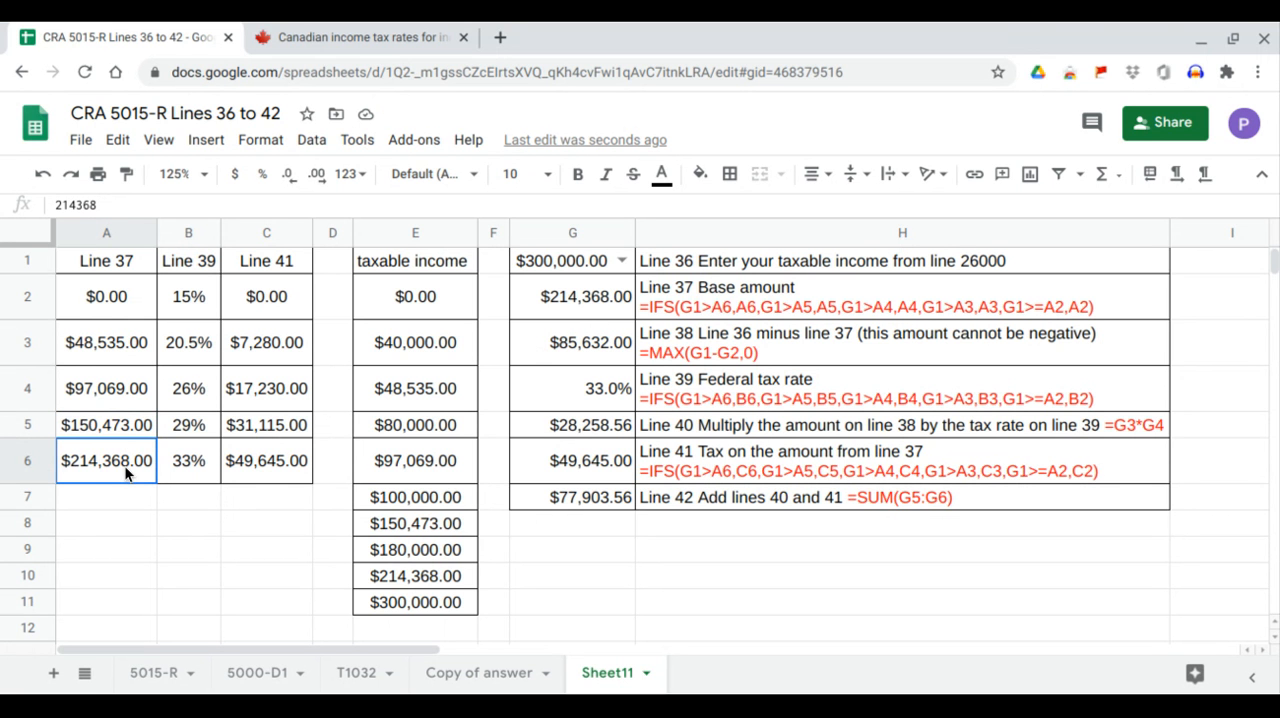
pyautogui.click(607, 312)
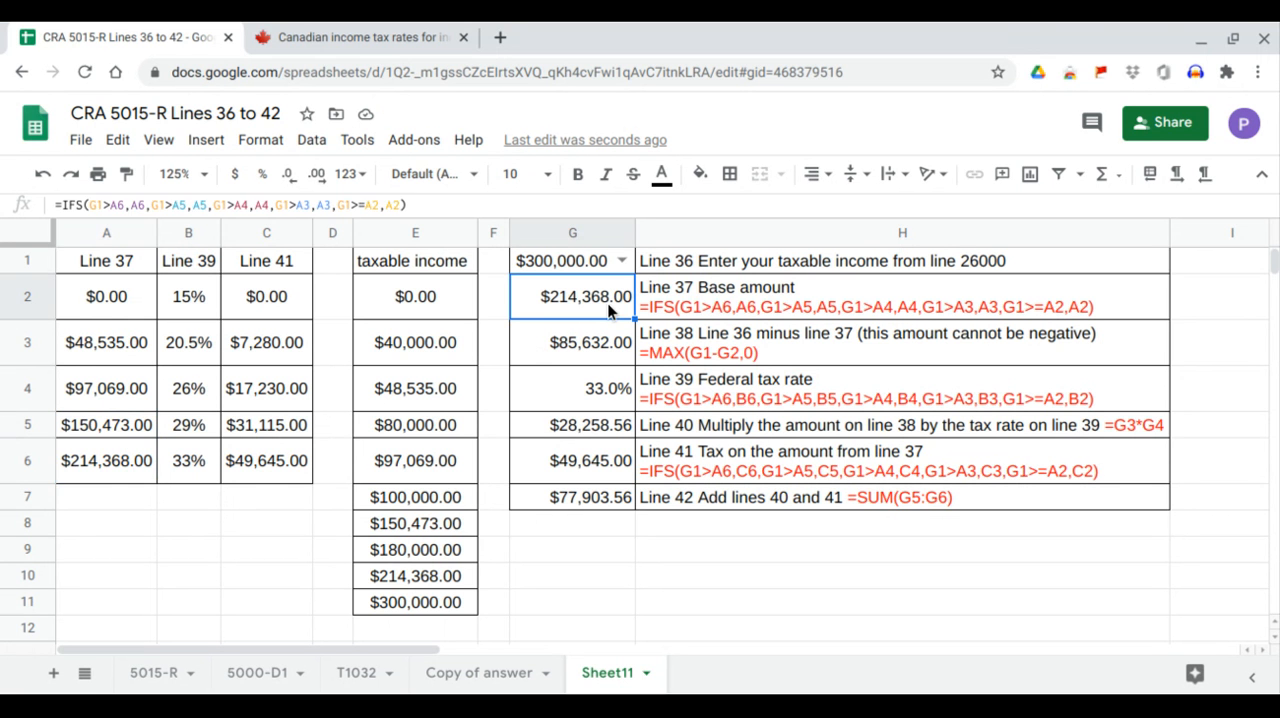
# Match the top bracket's rate in B6 to G4 and its Line 41 tax in C6 to G6.
pyautogui.click(193, 459)
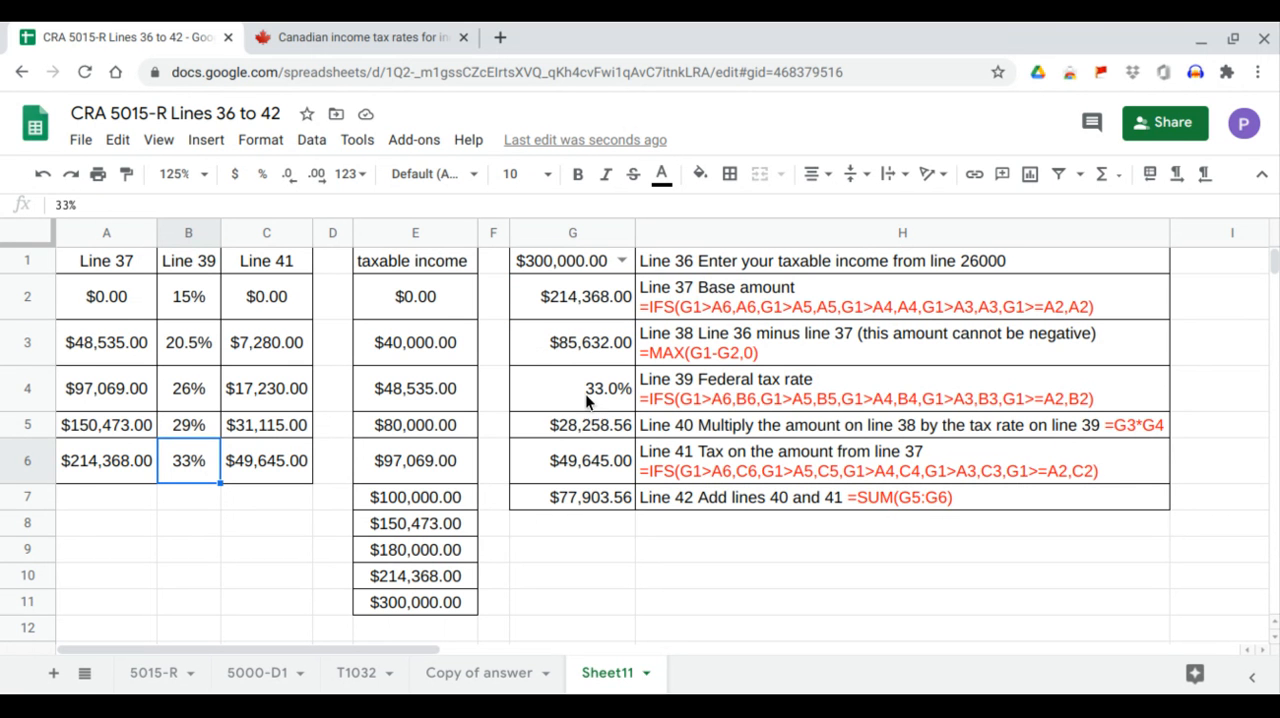
pyautogui.click(612, 391)
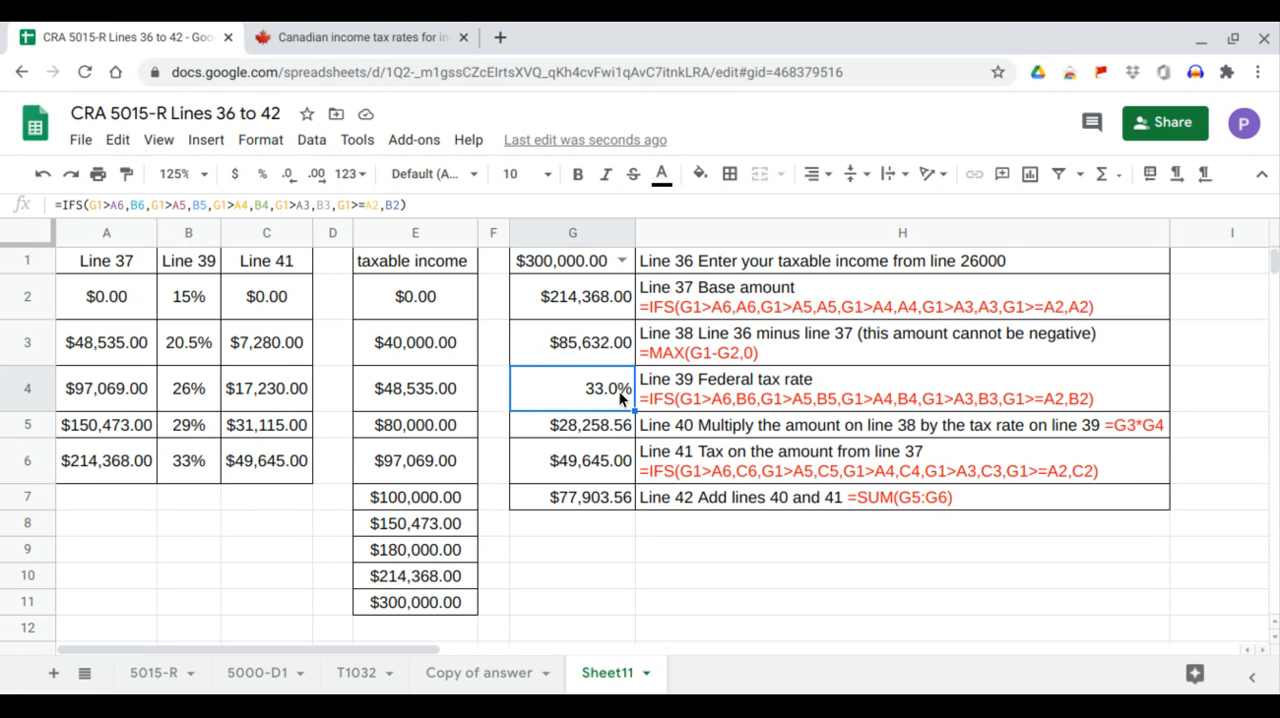
pyautogui.click(270, 465)
pyautogui.click(600, 470)
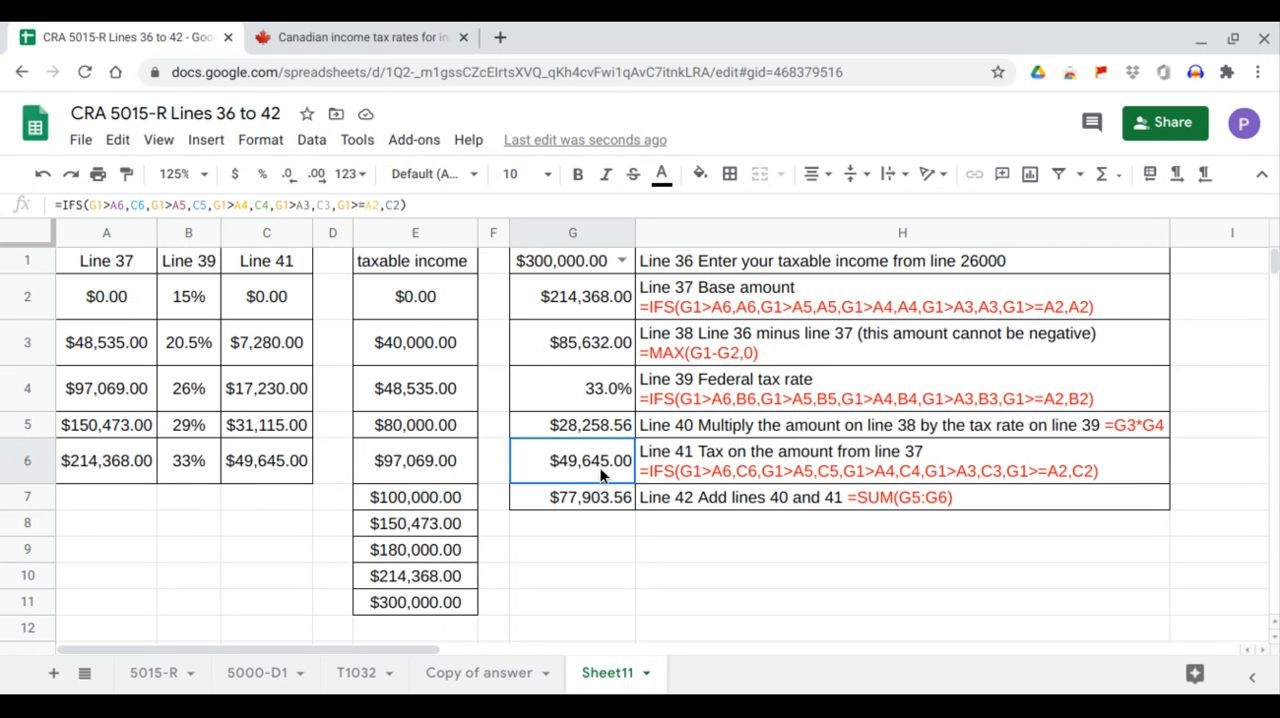